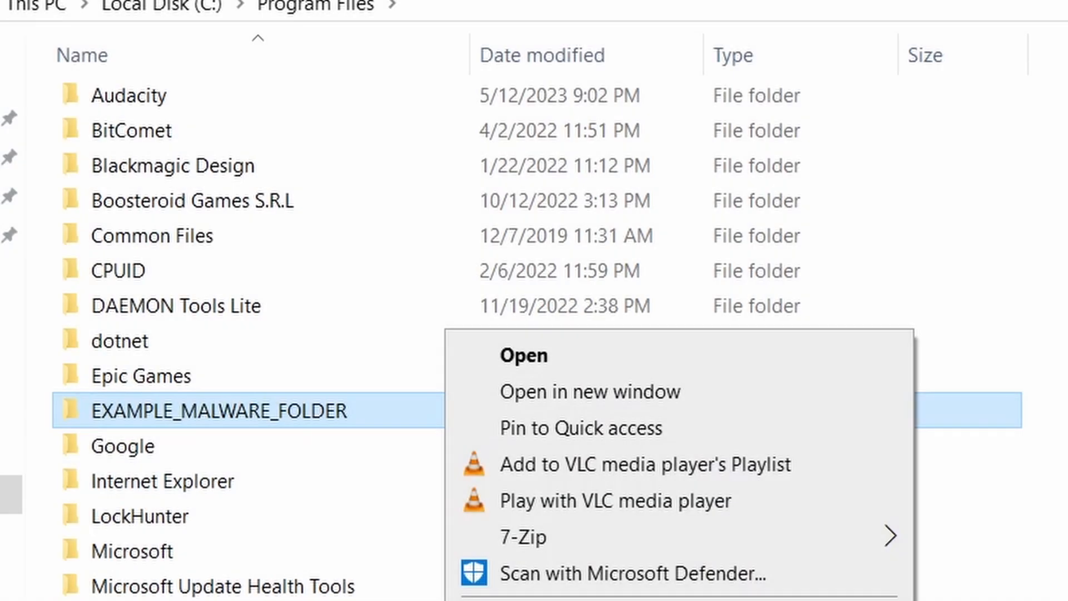
Try to delete EXAMPLE_MALWARE_FOLDER from Program Files and retry the deletion
{"action": "key", "text": "Delete"}
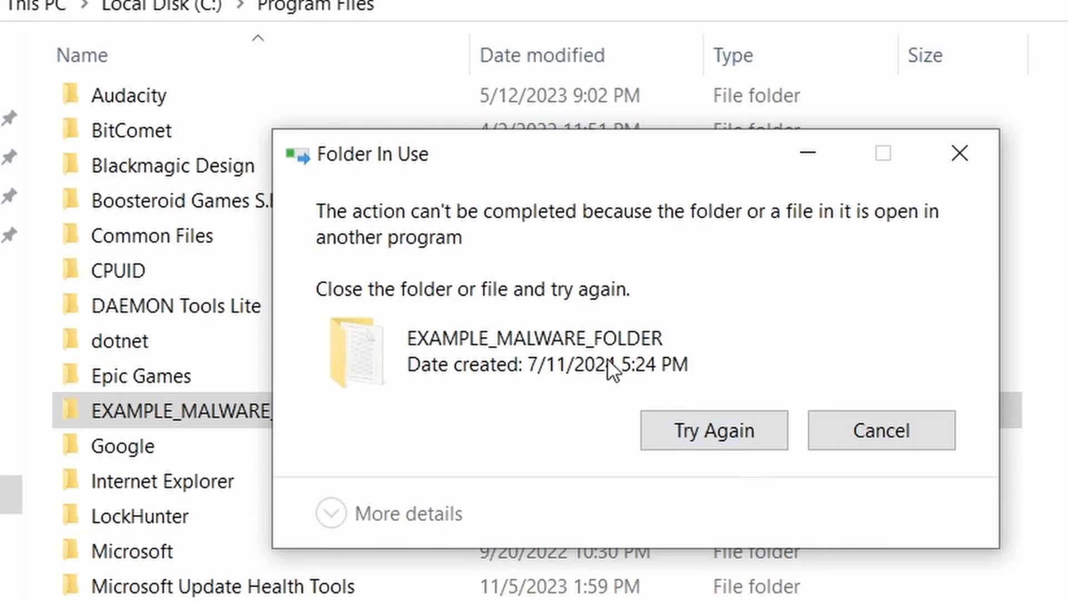
{"action": "left_click", "coordinate": [702, 436]}
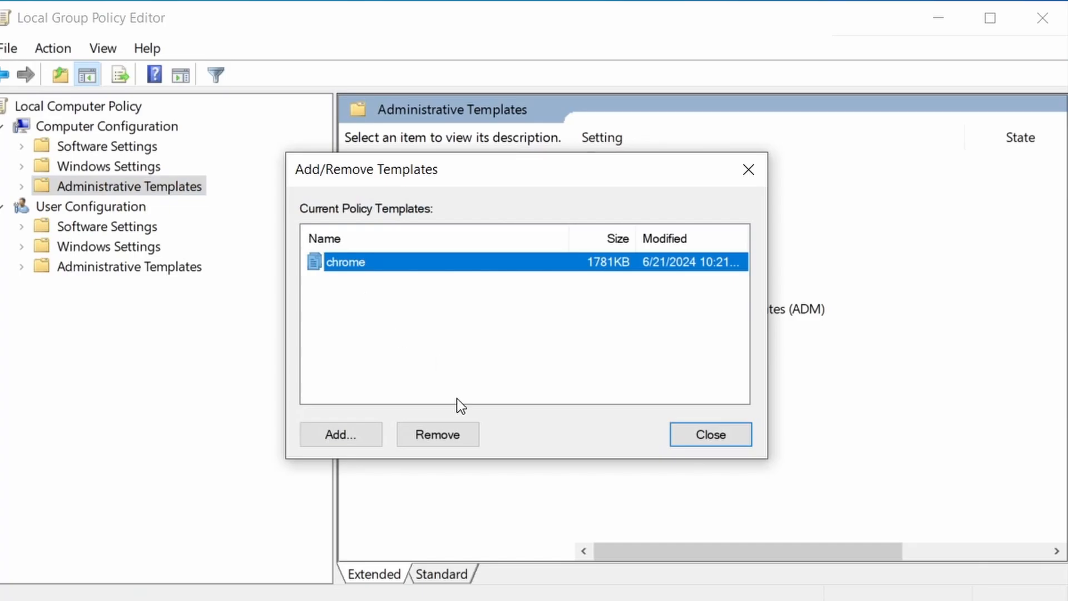
Remove the chrome policy template from the current Administrative Templates and close the template list
{"action": "left_click", "coordinate": [448, 435]}
{"action": "left_click", "coordinate": [711, 434]}
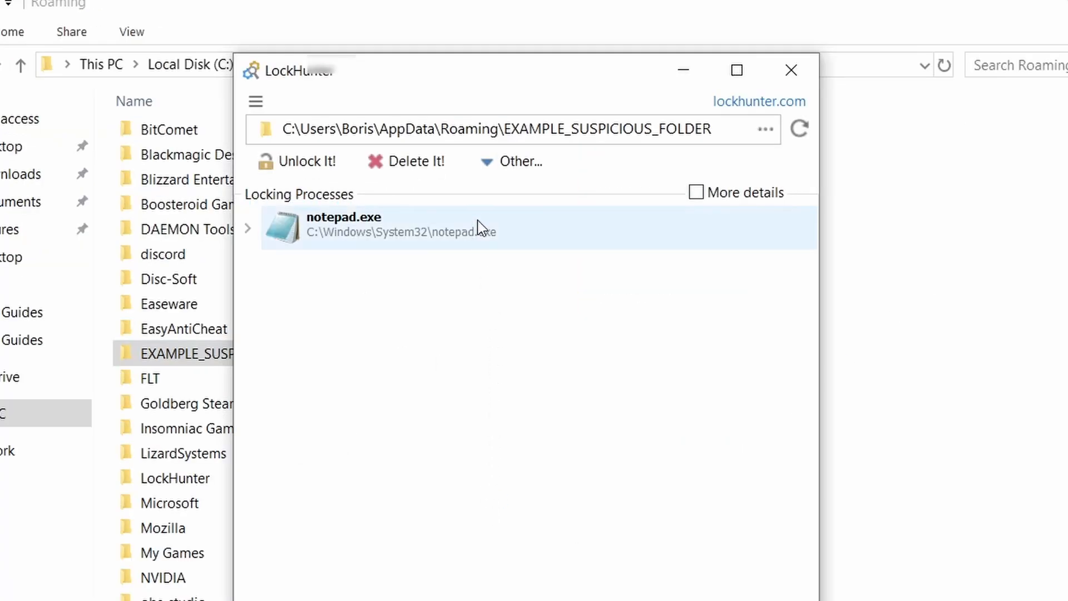
Delete the locked EXAMPLE_SUSPICIOUS_FOLDER in AppData\Roaming with LockHunter
{"action": "left_click", "coordinate": [435, 161]}
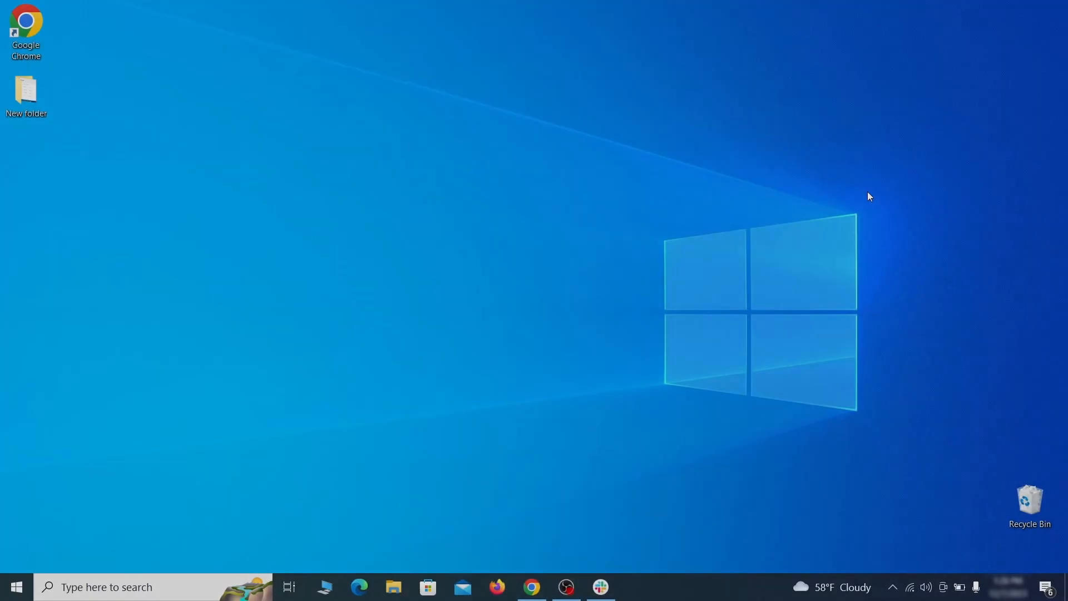
Open the Apps & features settings and sort the installed apps by install date
{"action": "key", "text": "super"}
{"action": "type", "text": "apps &"}
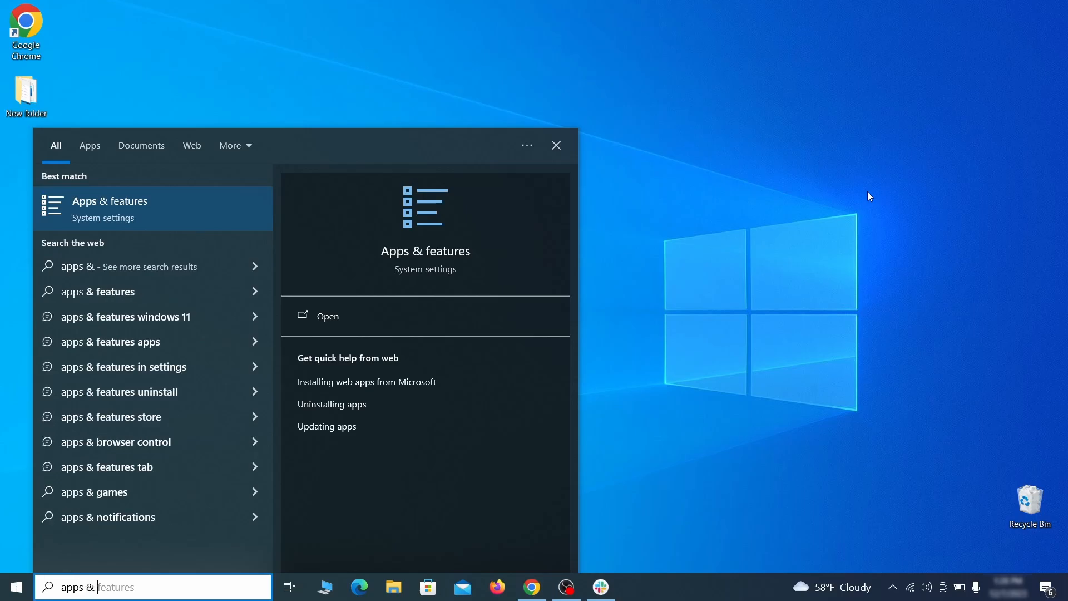
{"action": "type", "text": " features"}
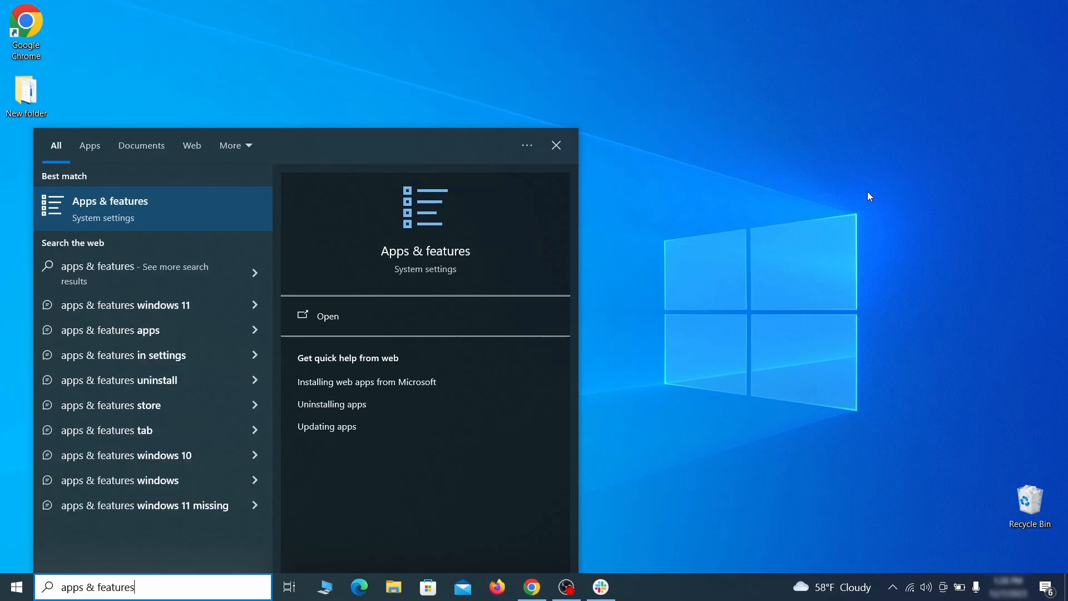
{"action": "key", "text": "Return"}
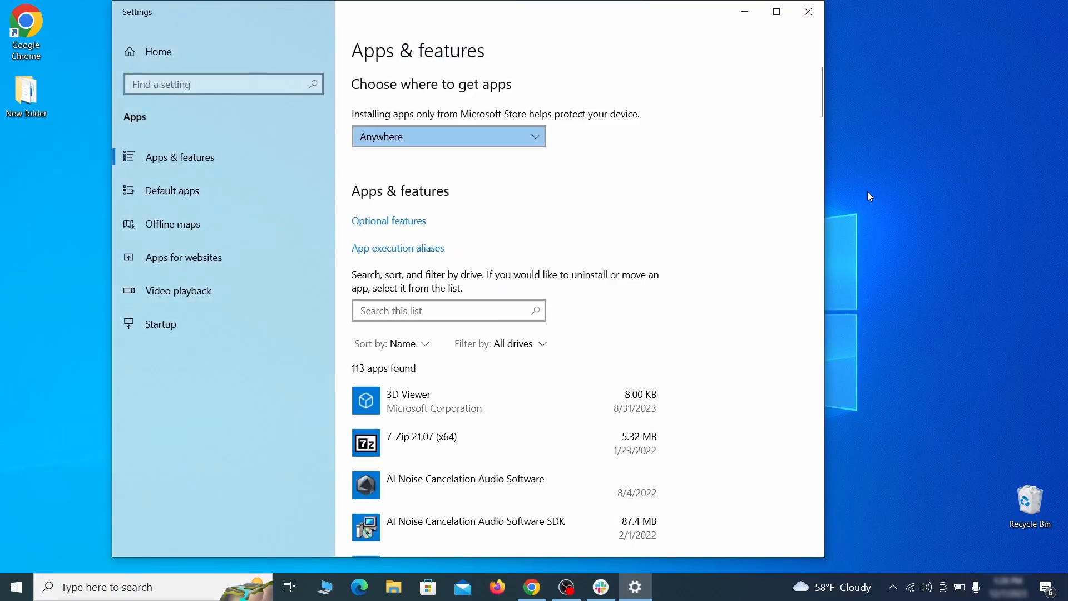
{"action": "left_click", "coordinate": [418, 344]}
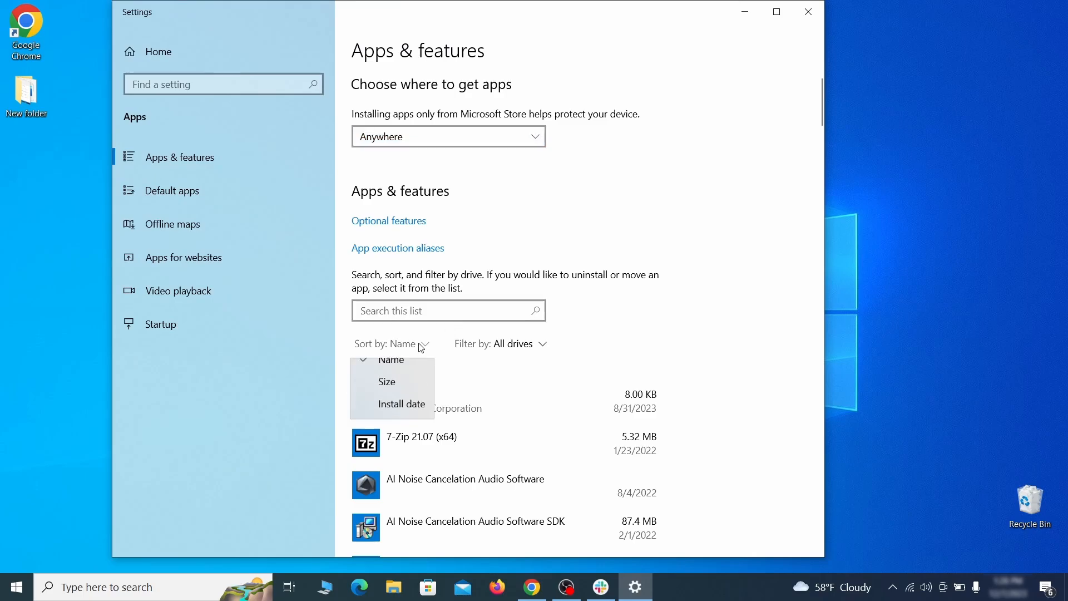
{"action": "left_click", "coordinate": [410, 417]}
{"action": "scroll", "coordinate": [571, 371], "scroll_direction": "down", "scroll_amount": 2}
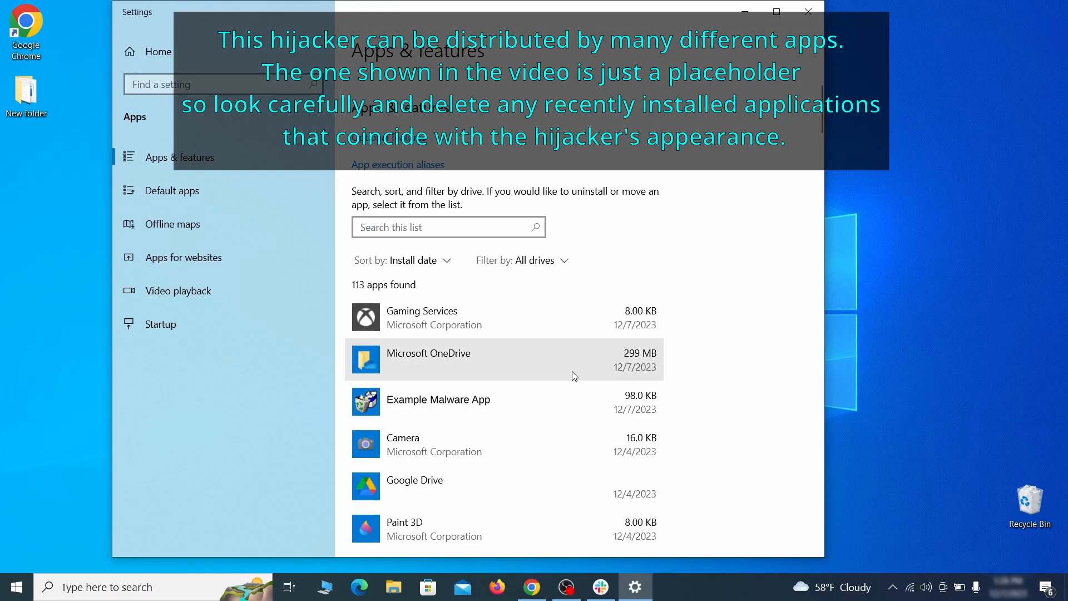
Uninstall Example Malware App, confirm its removal and close the Settings window
{"action": "left_click", "coordinate": [544, 396]}
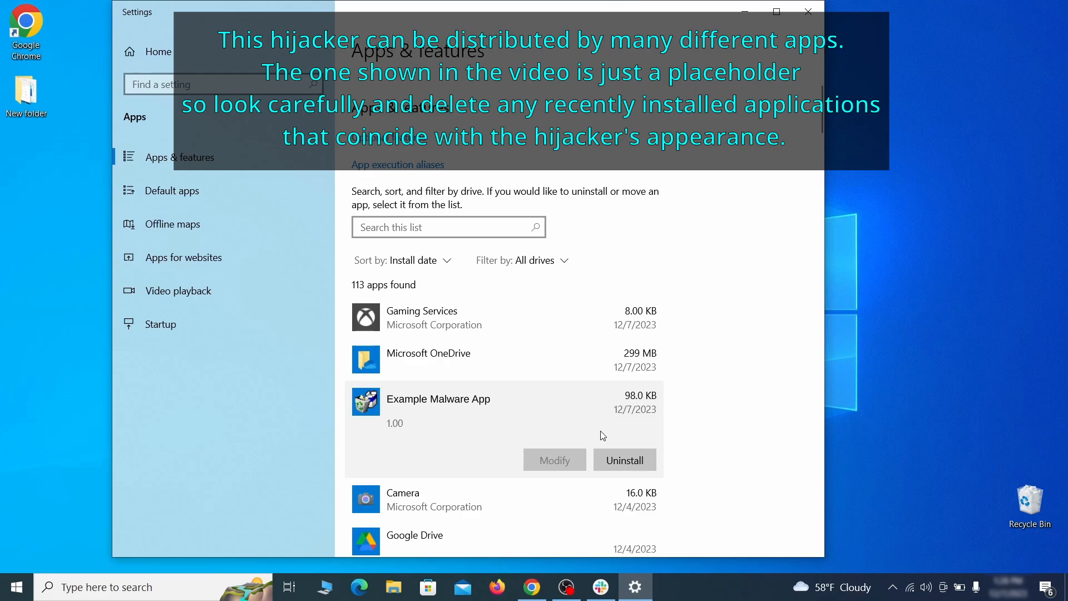
{"action": "left_click", "coordinate": [634, 458]}
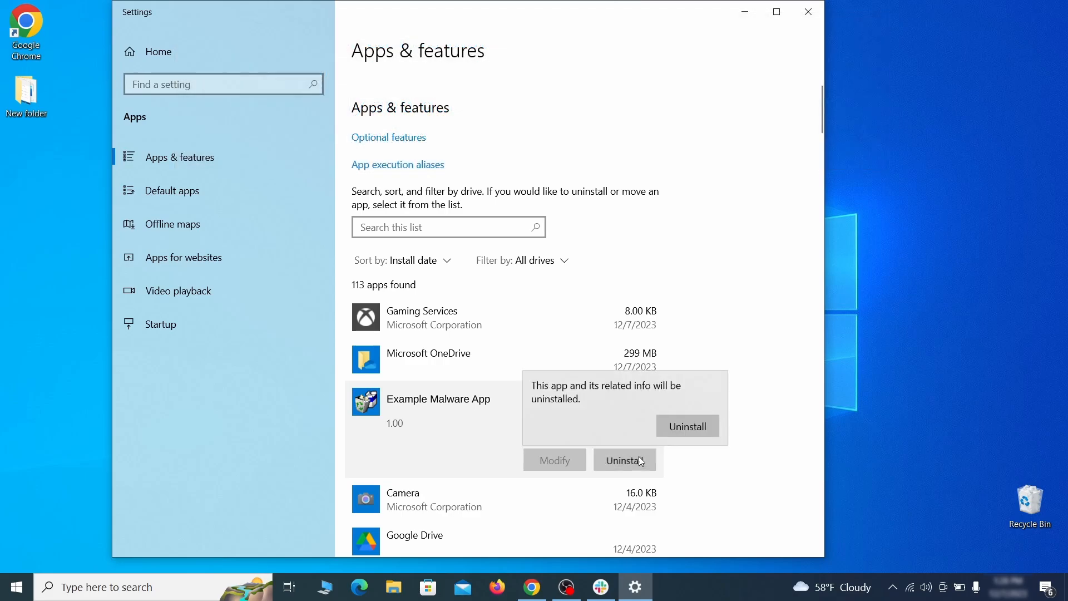
{"action": "left_click", "coordinate": [706, 427]}
{"action": "left_click", "coordinate": [633, 424]}
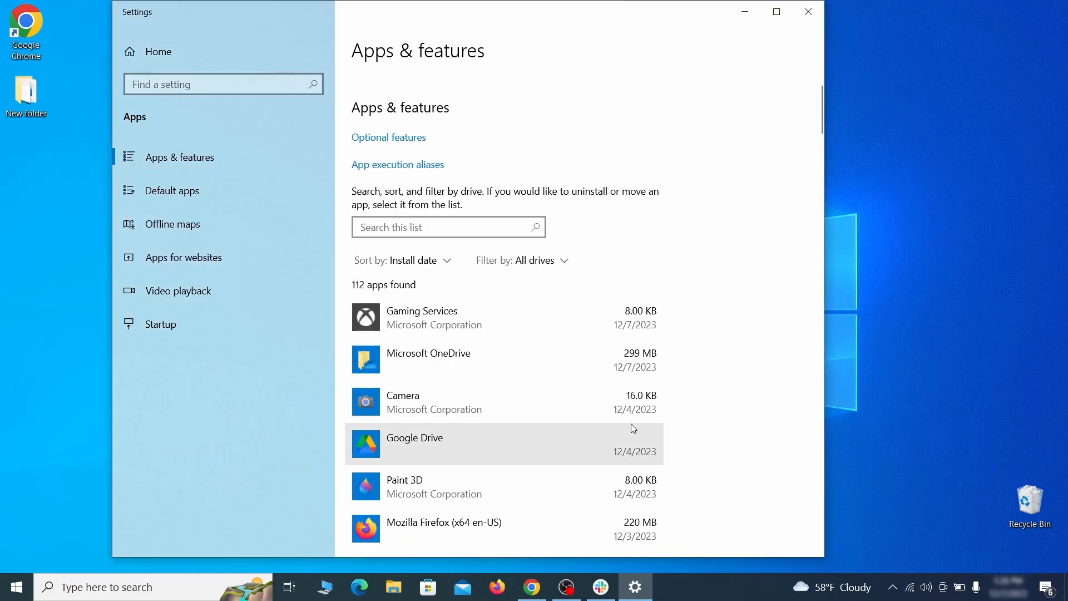
{"action": "left_click", "coordinate": [821, 18]}
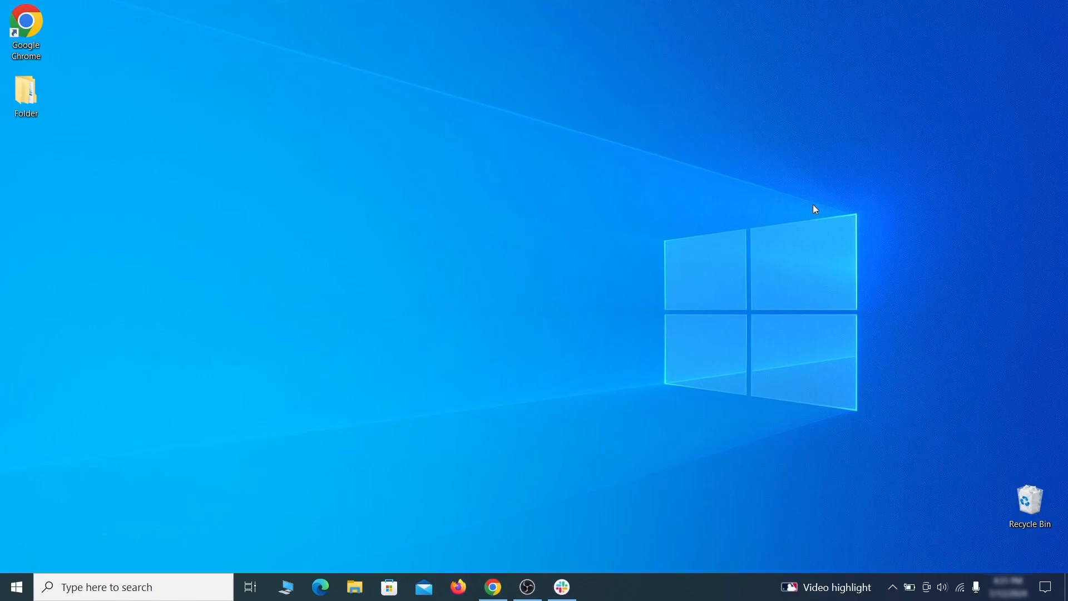
Open File Explorer Options and apply the setting to show hidden files, folders, and drives
{"action": "left_click", "coordinate": [22, 586]}
{"action": "type", "text": "folder options"}
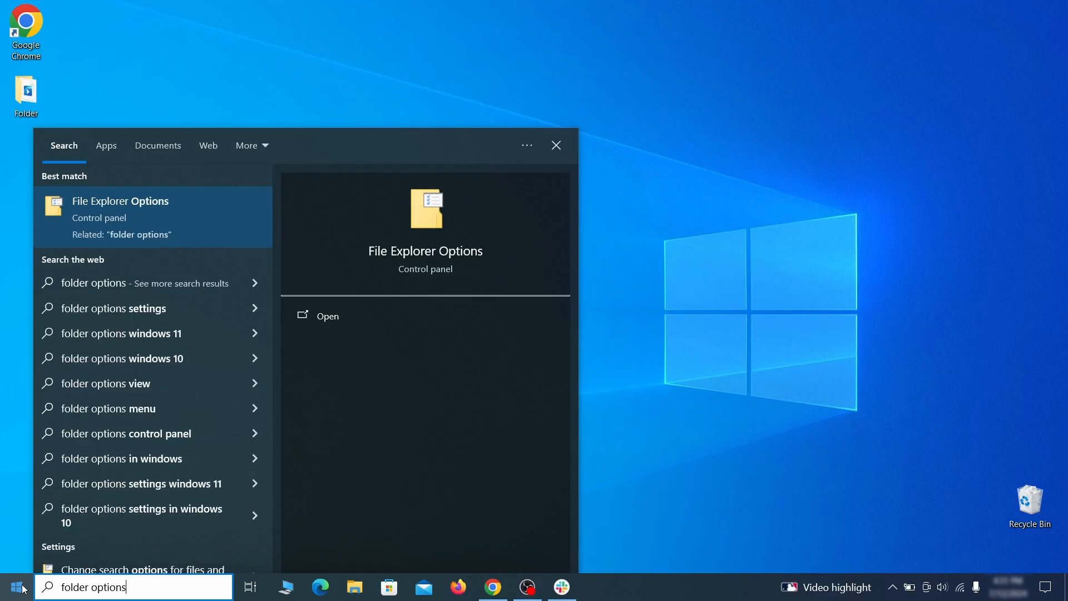
{"action": "key", "text": "Return"}
{"action": "left_click", "coordinate": [210, 138]}
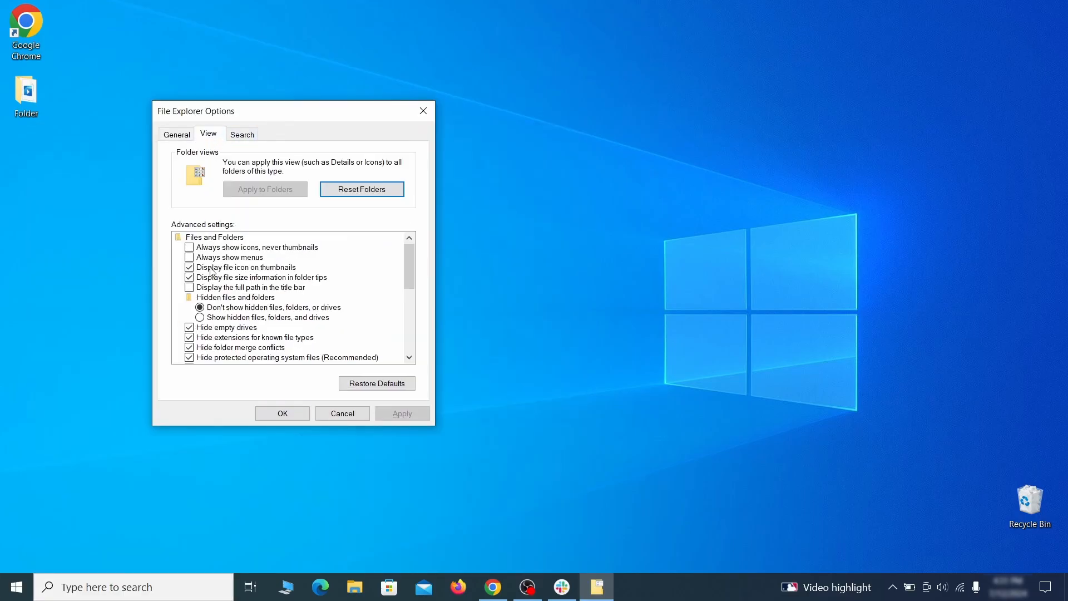
{"action": "left_click", "coordinate": [223, 317]}
{"action": "left_click", "coordinate": [402, 414]}
{"action": "left_click", "coordinate": [283, 413]}
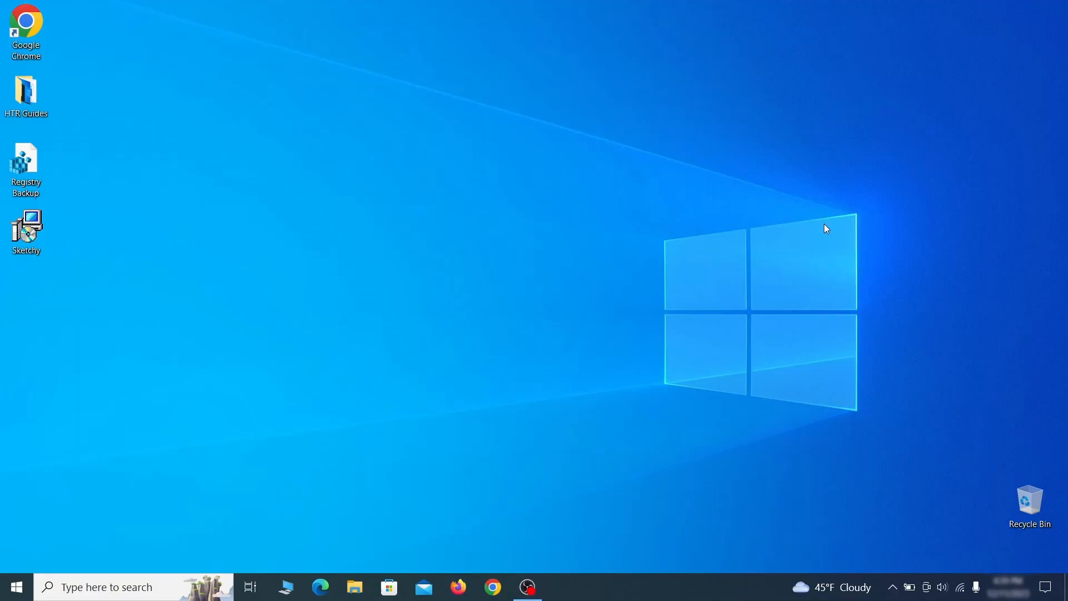
Open Task Scheduler and display the tasks in the Task Scheduler Library
{"action": "key", "text": "super"}
{"action": "type", "text": "task sched"}
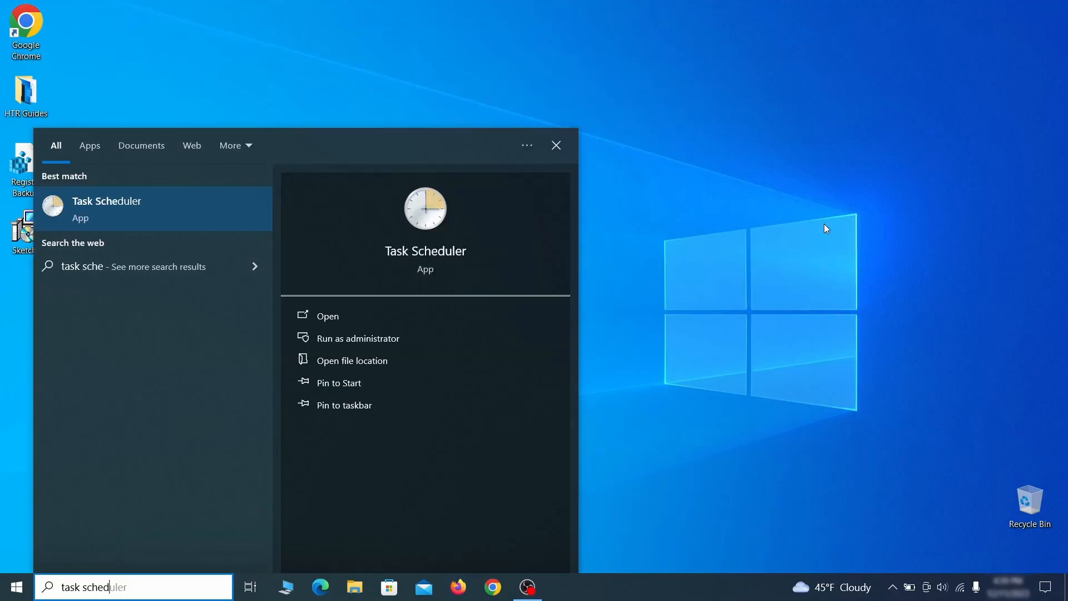
{"action": "type", "text": "uler"}
{"action": "key", "text": "Return"}
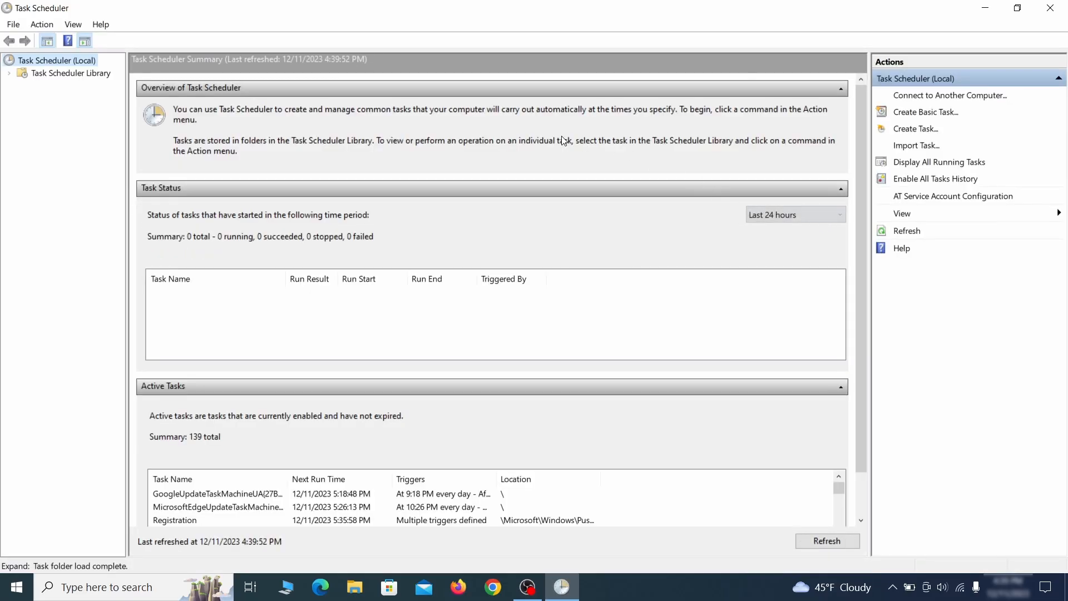
{"action": "left_click", "coordinate": [94, 74]}
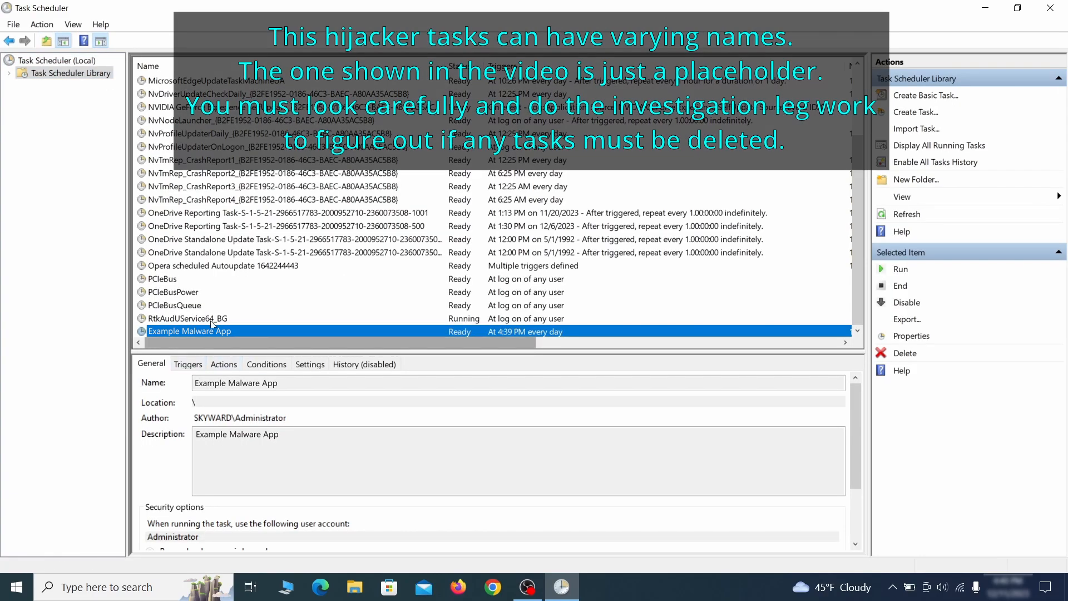
Examine the triggers and actions of the Example Malware App task, then close its properties
{"action": "right_click", "coordinate": [305, 329]}
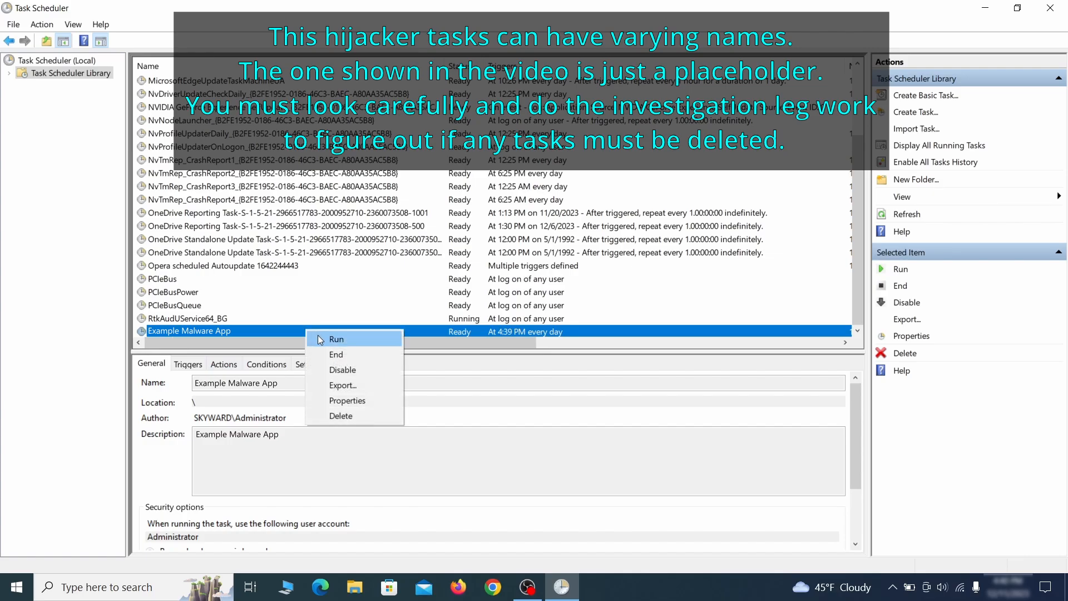
{"action": "left_click", "coordinate": [352, 405]}
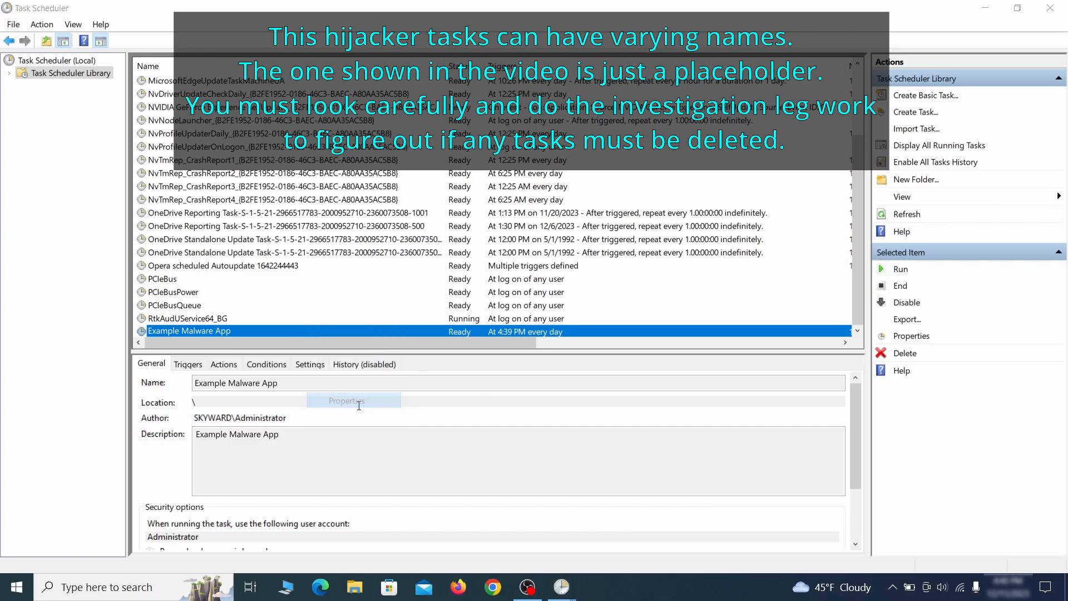
{"action": "left_click", "coordinate": [123, 91]}
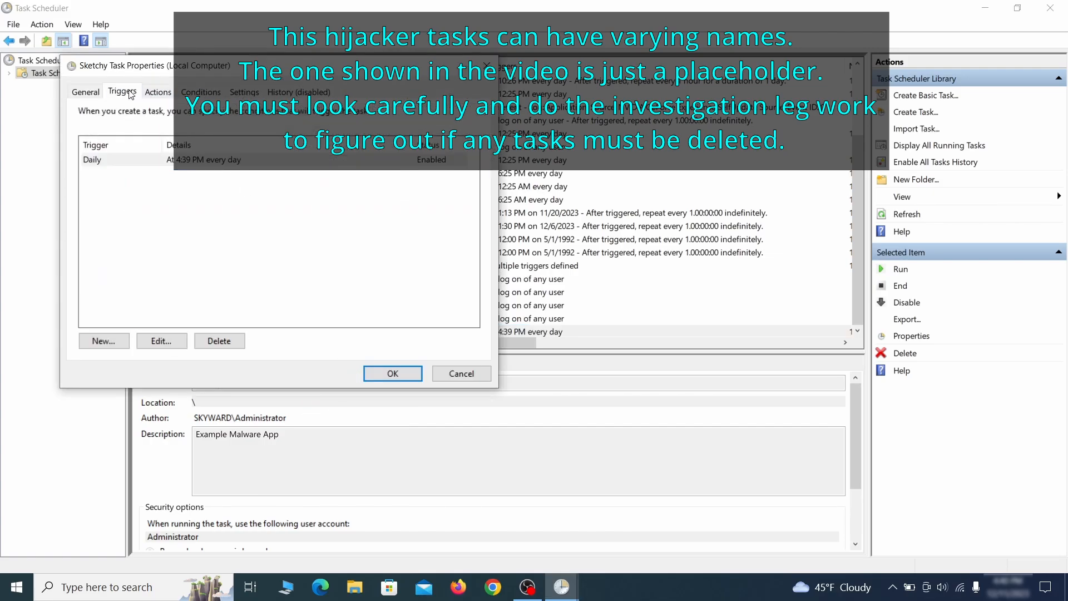
{"action": "left_click", "coordinate": [158, 92]}
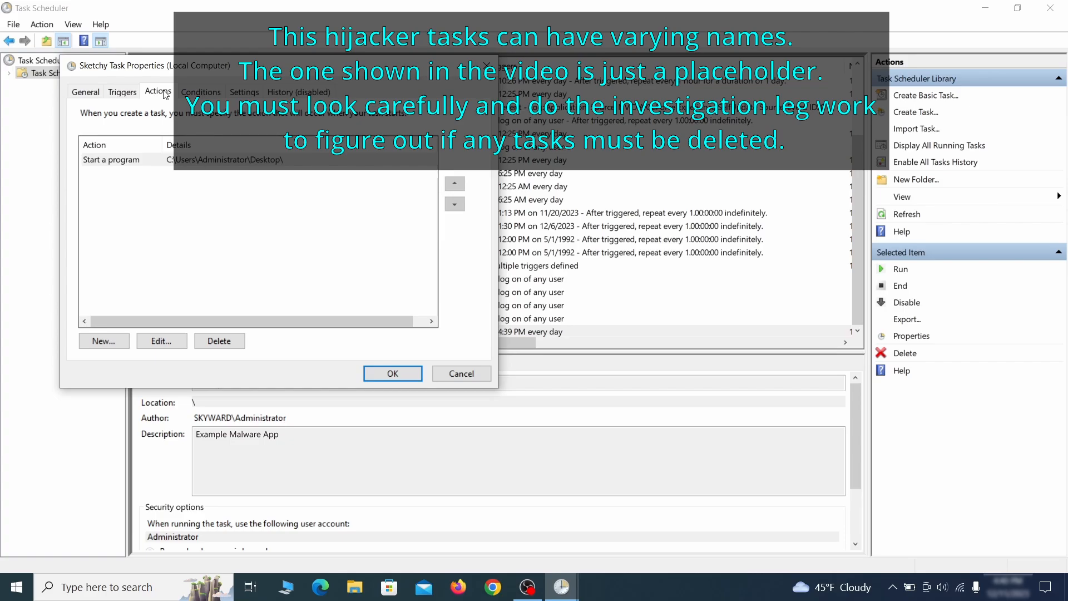
{"action": "key", "text": "Escape"}
Delete the Example Malware App task from the Task Scheduler Library and confirm the deletion
{"action": "right_click", "coordinate": [343, 331]}
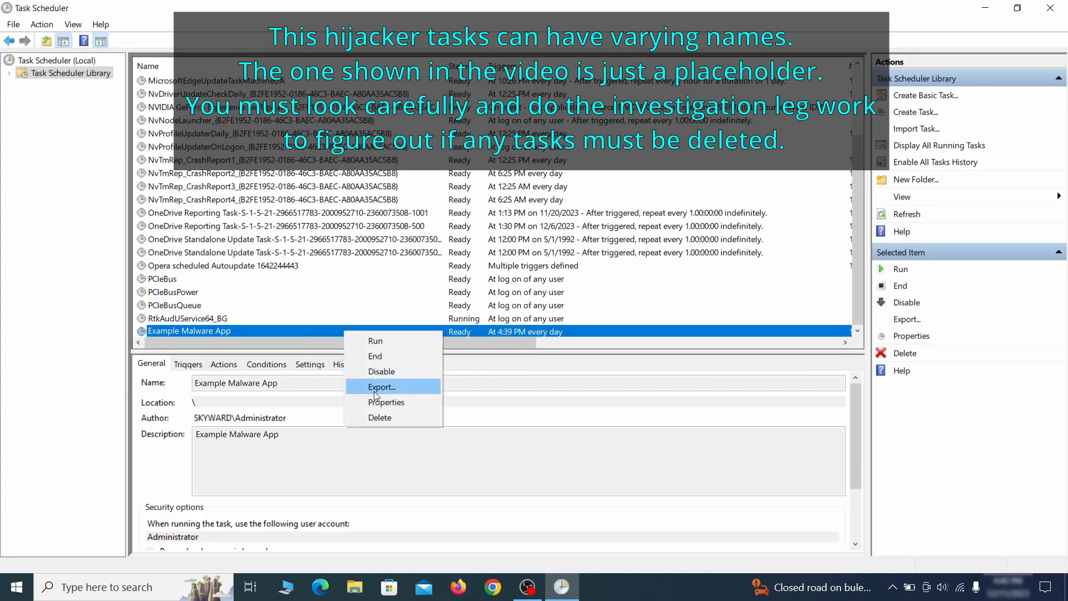
{"action": "left_click", "coordinate": [380, 416]}
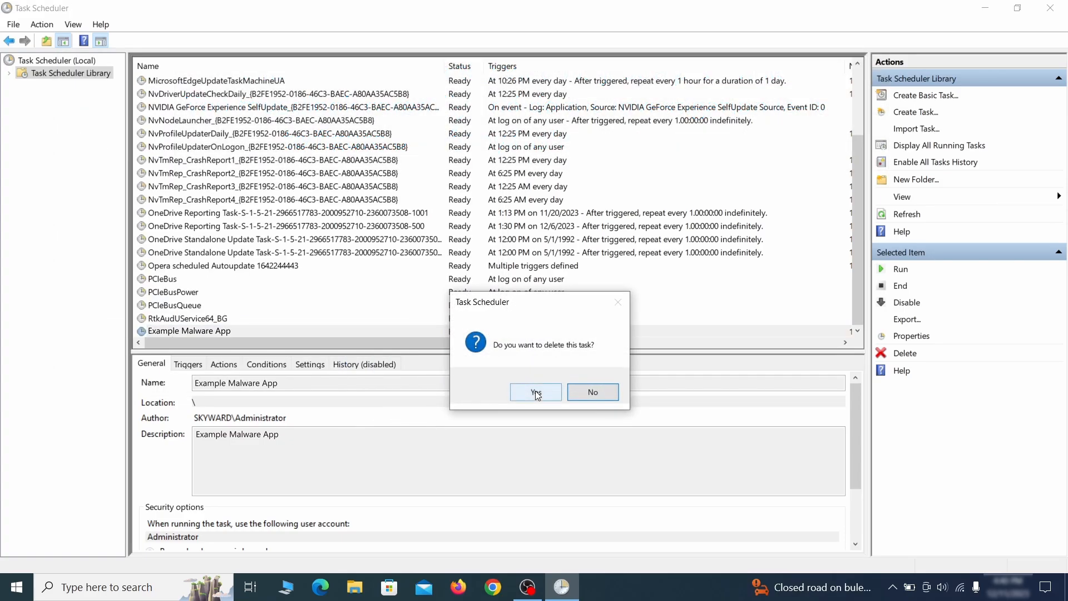
{"action": "left_click", "coordinate": [536, 392]}
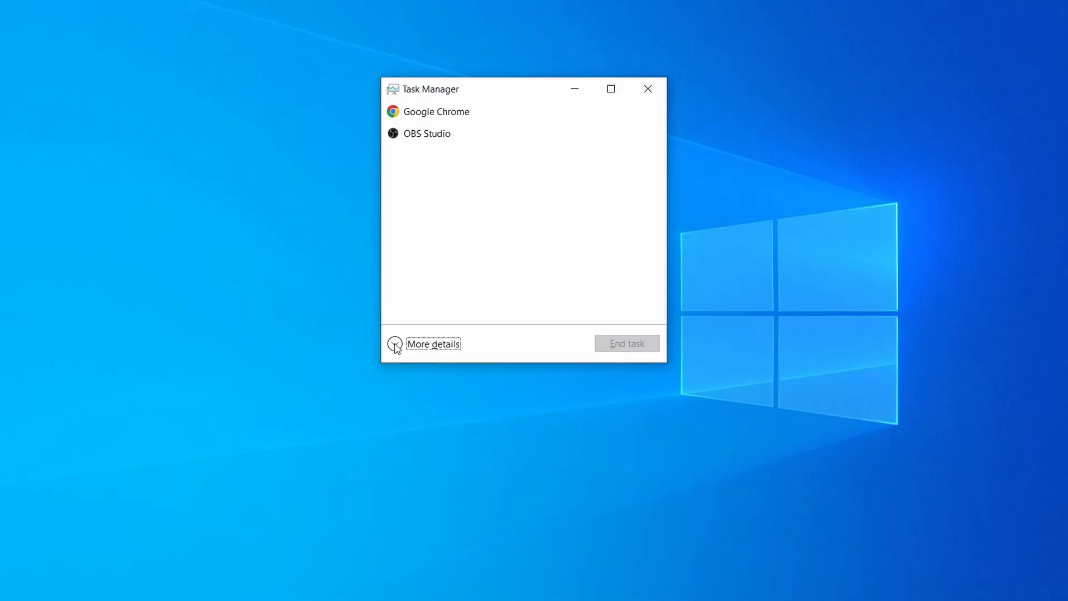
Expand Task Manager to its detailed view and sort the processes by CPU, then by memory usage
{"action": "left_click", "coordinate": [397, 345]}
{"action": "left_click", "coordinate": [526, 124]}
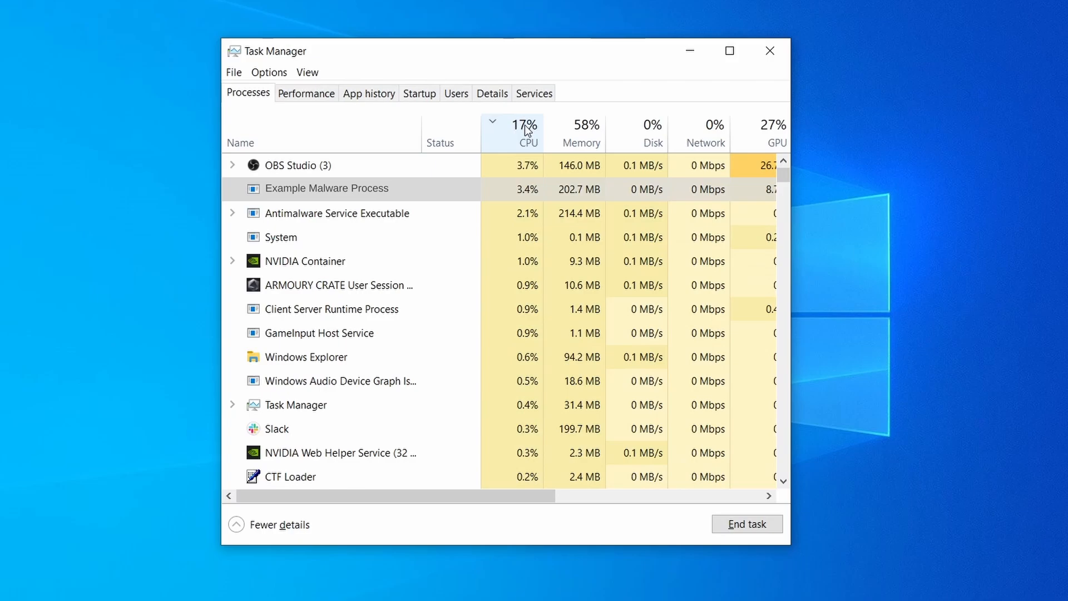
{"action": "left_click", "coordinate": [581, 132]}
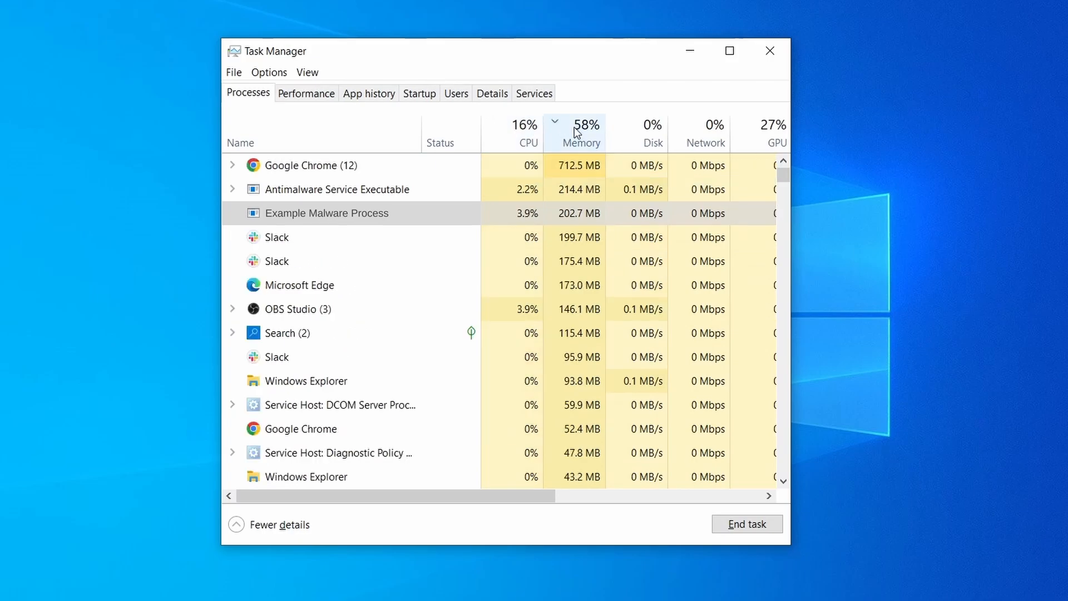
Open the file location of Example Malware Process and delete all the files in its folder
{"action": "right_click", "coordinate": [510, 214]}
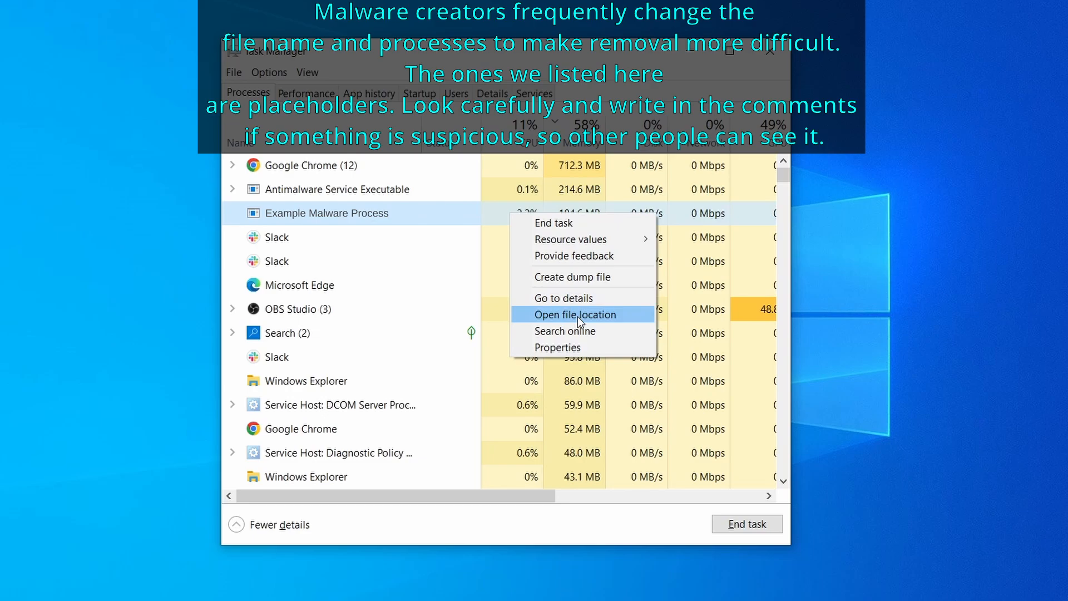
{"action": "left_click", "coordinate": [578, 314]}
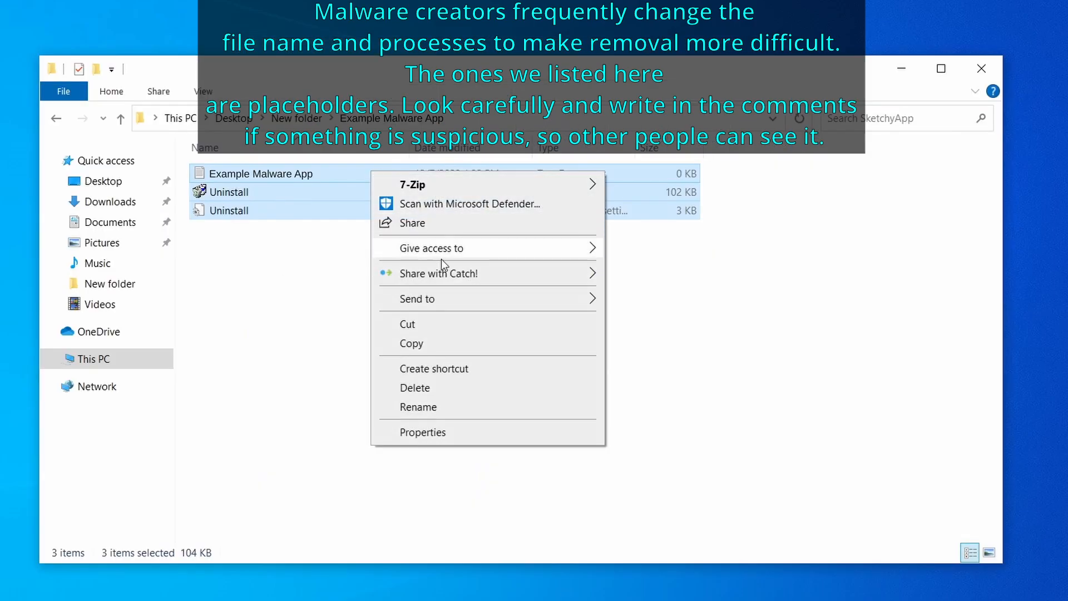
{"action": "left_click", "coordinate": [465, 390]}
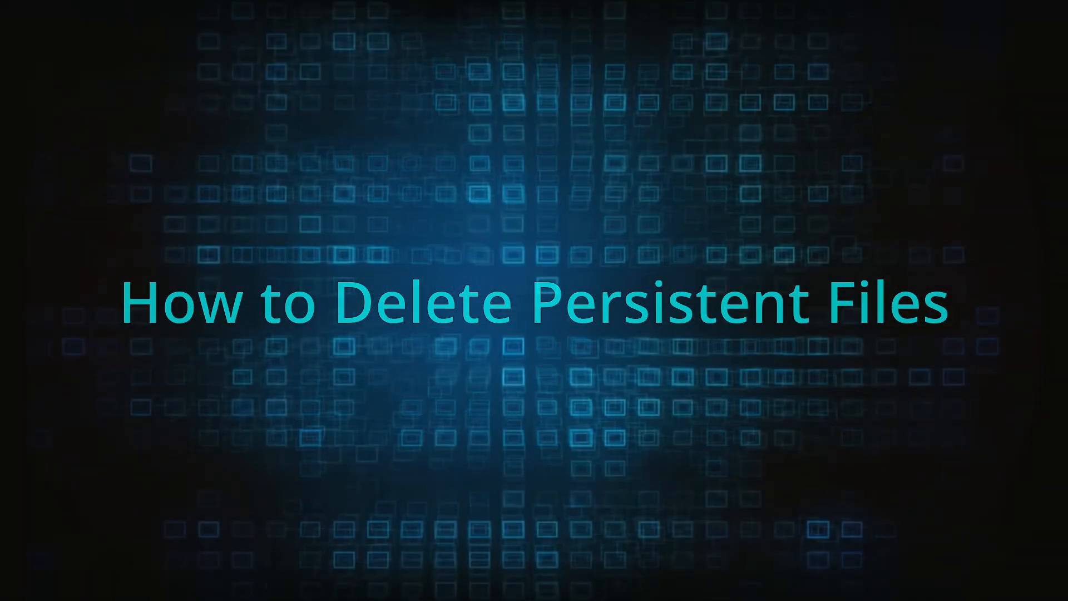
Try to delete EXAMPLE_MALWARE_FOLDER from the Program Files folder
{"action": "right_click", "coordinate": [452, 255]}
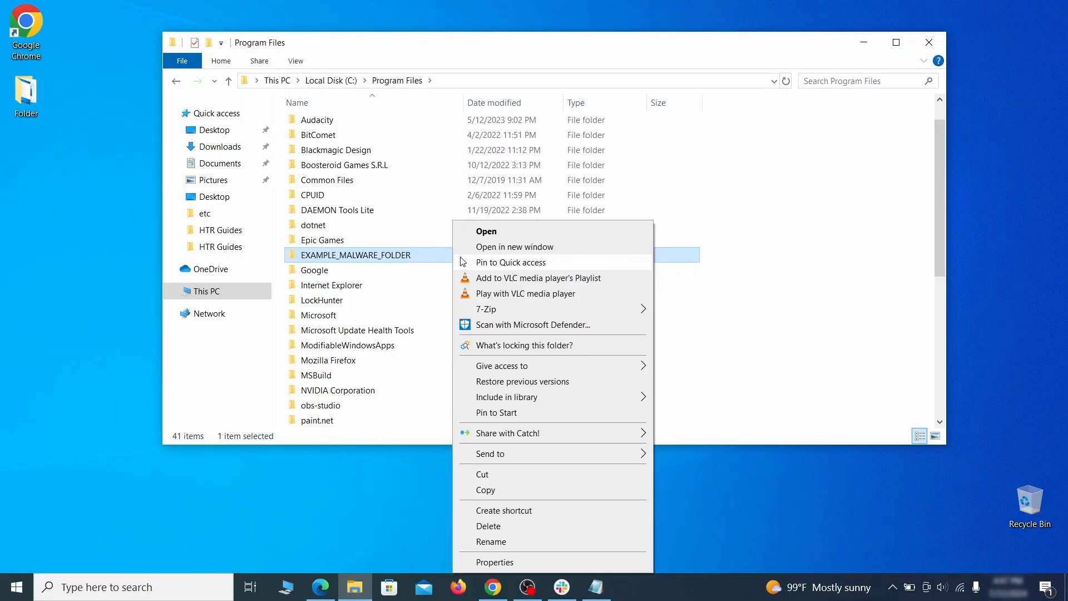
{"action": "left_click", "coordinate": [511, 532]}
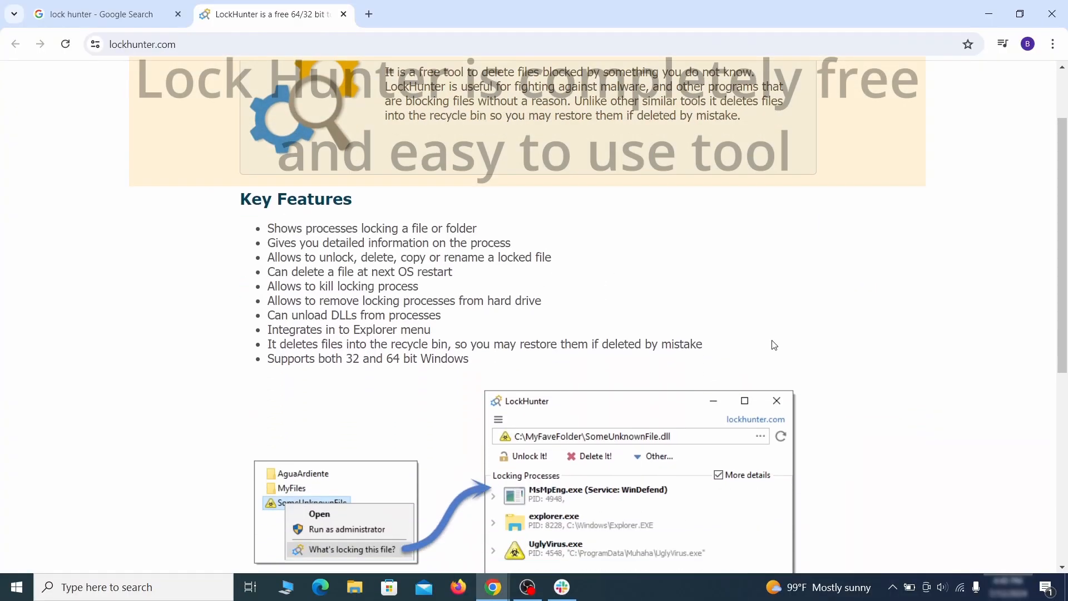
Download LockHunter from lockhunter.com, run its setup file from the Downloads folder and install it
{"action": "scroll", "coordinate": [774, 345], "scroll_direction": "down", "scroll_amount": 5}
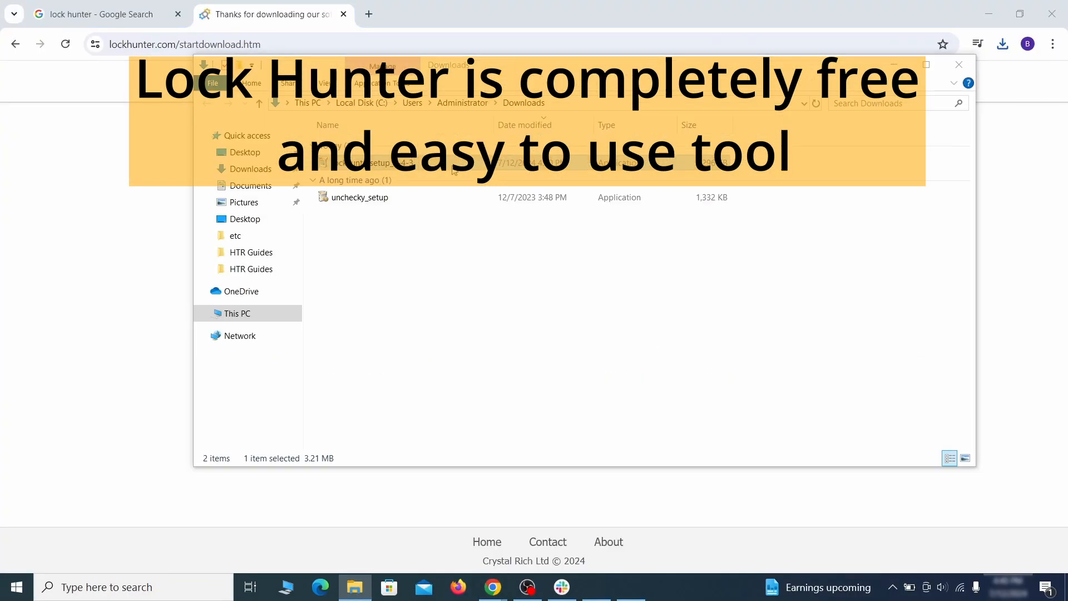
{"action": "double_click", "coordinate": [452, 164]}
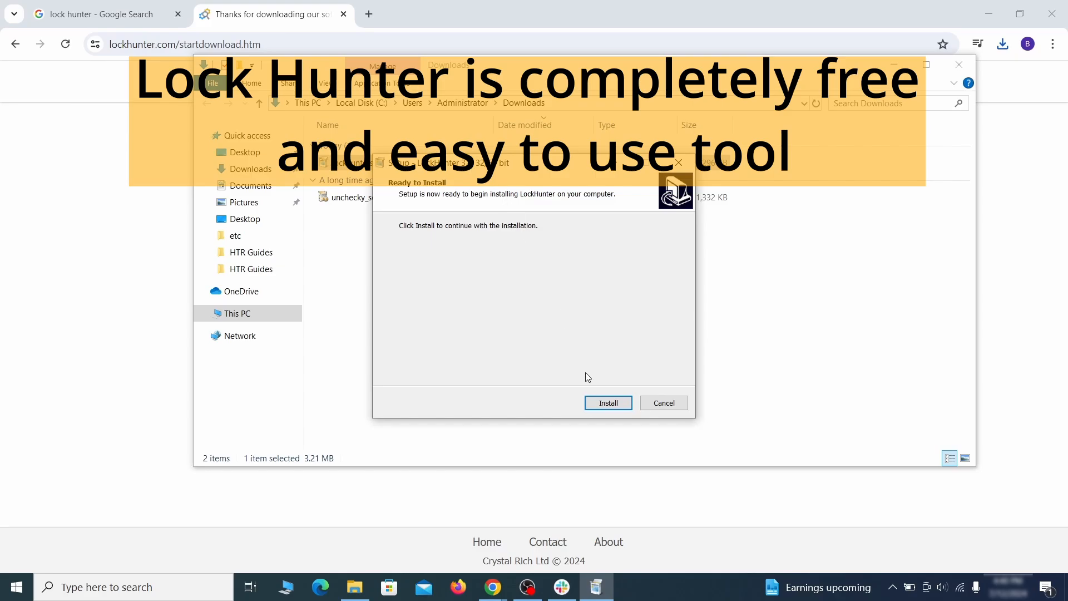
{"action": "left_click", "coordinate": [600, 403]}
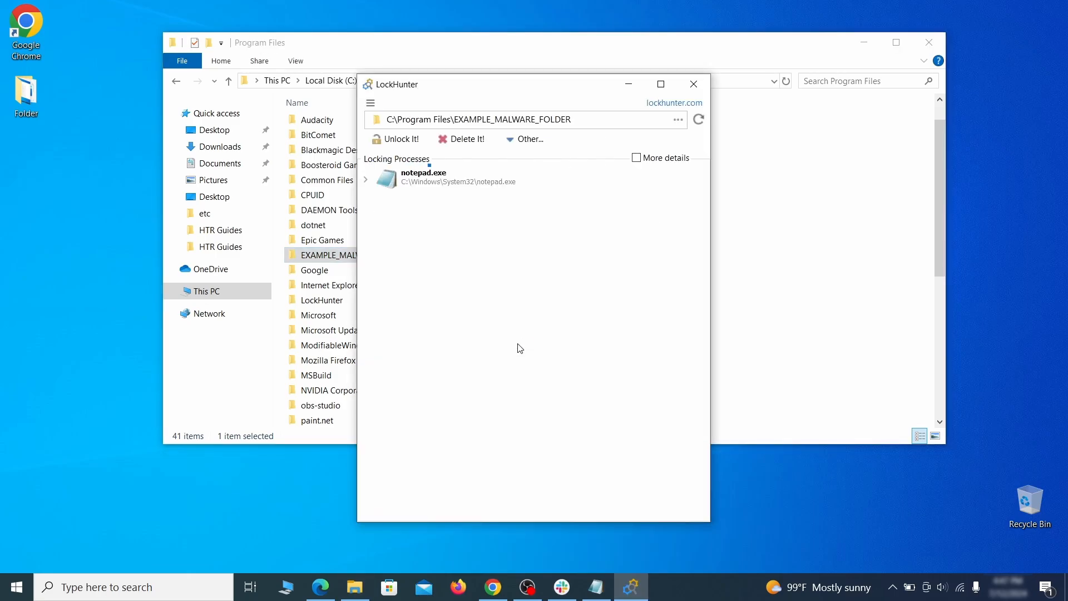
Delete the locked EXAMPLE_MALWARE_FOLDER in Program Files with LockHunter, confirm the unlock warning and close LockHunter
{"action": "left_click", "coordinate": [477, 144]}
{"action": "left_click", "coordinate": [588, 347]}
{"action": "left_click", "coordinate": [694, 84]}
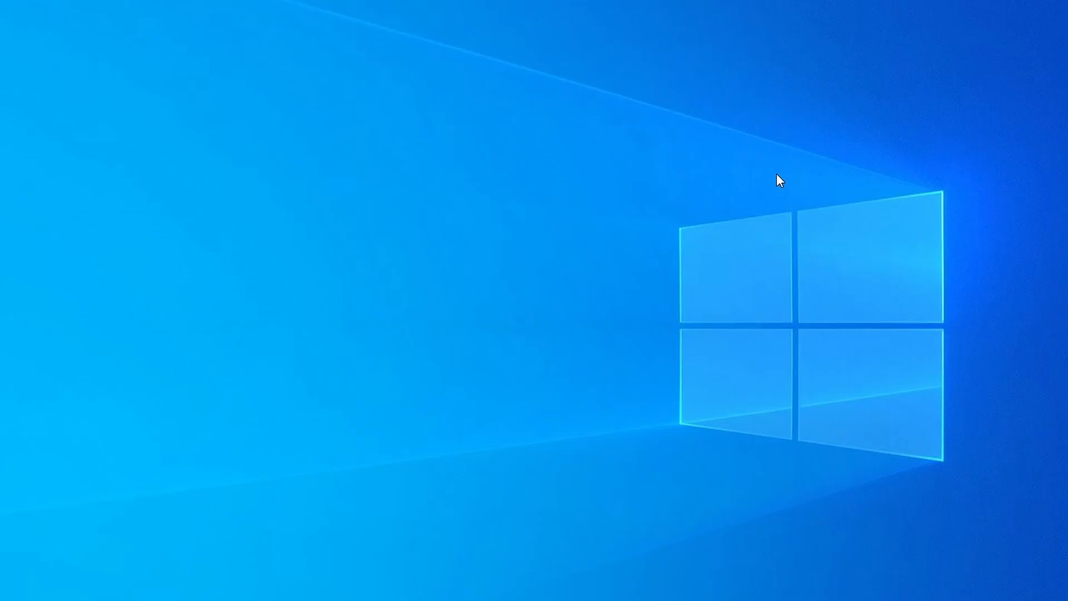
Open Task Manager, sort the processes by CPU and by memory, and examine the list for suspicious entries
{"action": "key", "text": "ctrl+shift+Escape"}
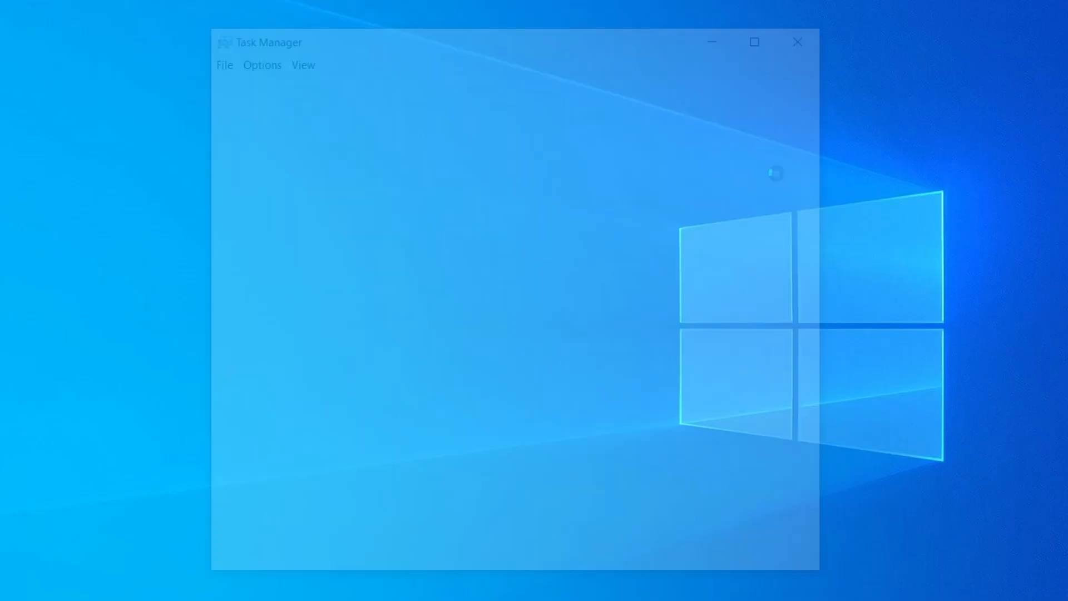
{"action": "left_click", "coordinate": [515, 131]}
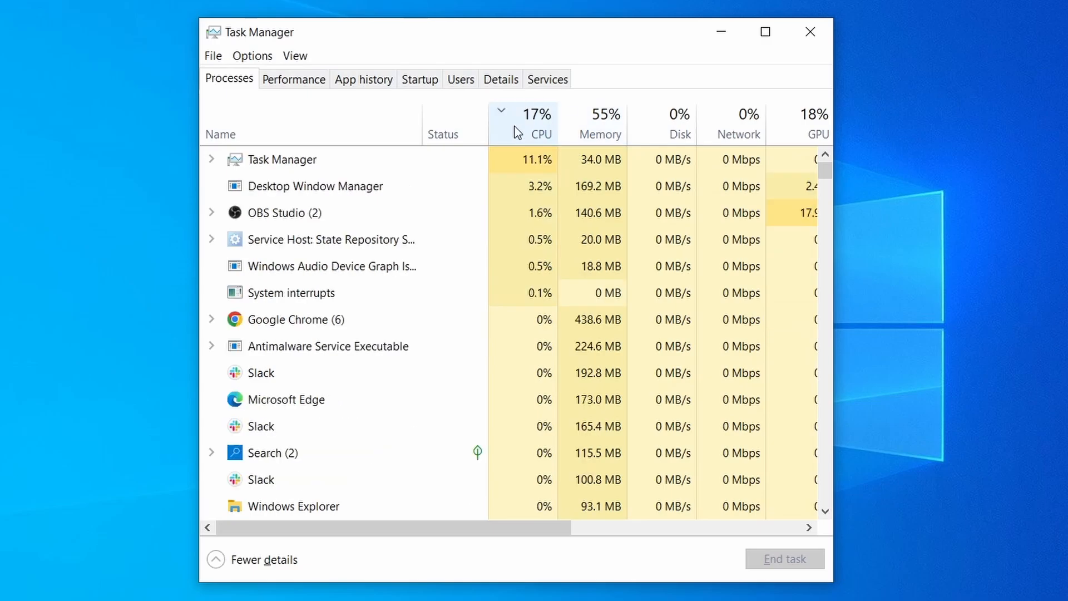
{"action": "left_click", "coordinate": [606, 122]}
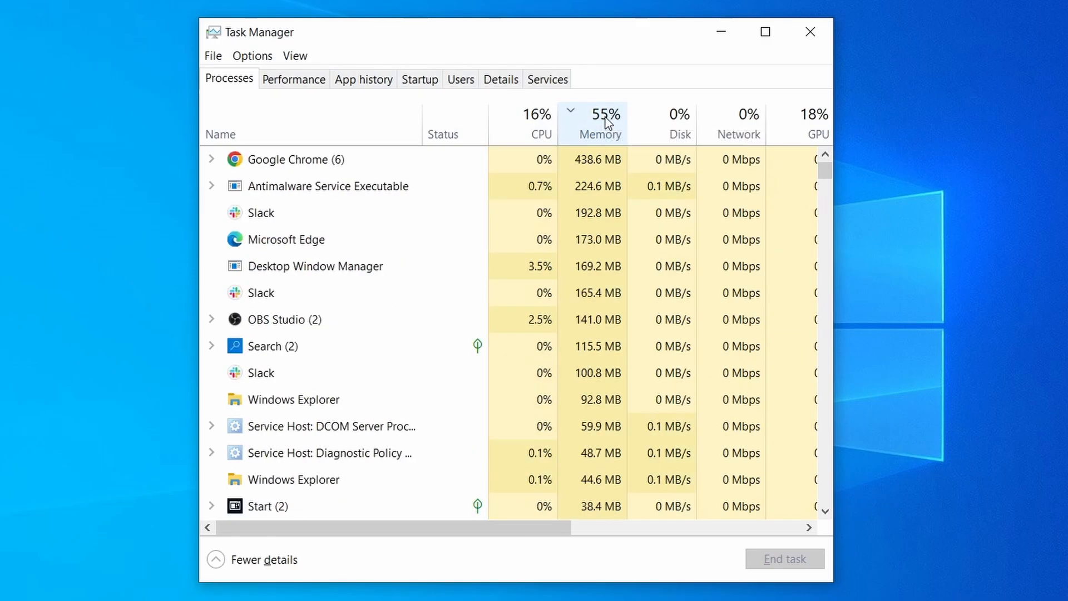
{"action": "scroll", "coordinate": [390, 334], "scroll_direction": "down", "scroll_amount": 2}
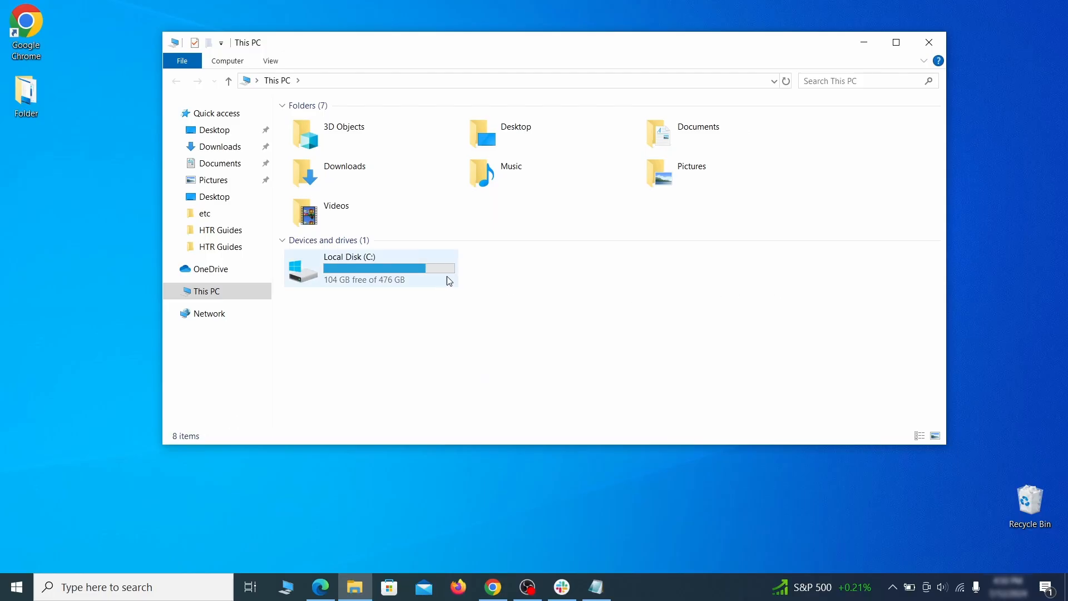
Open the AppData\Roaming folder of the personal user account on Local Disk (C:)
{"action": "double_click", "coordinate": [446, 278]}
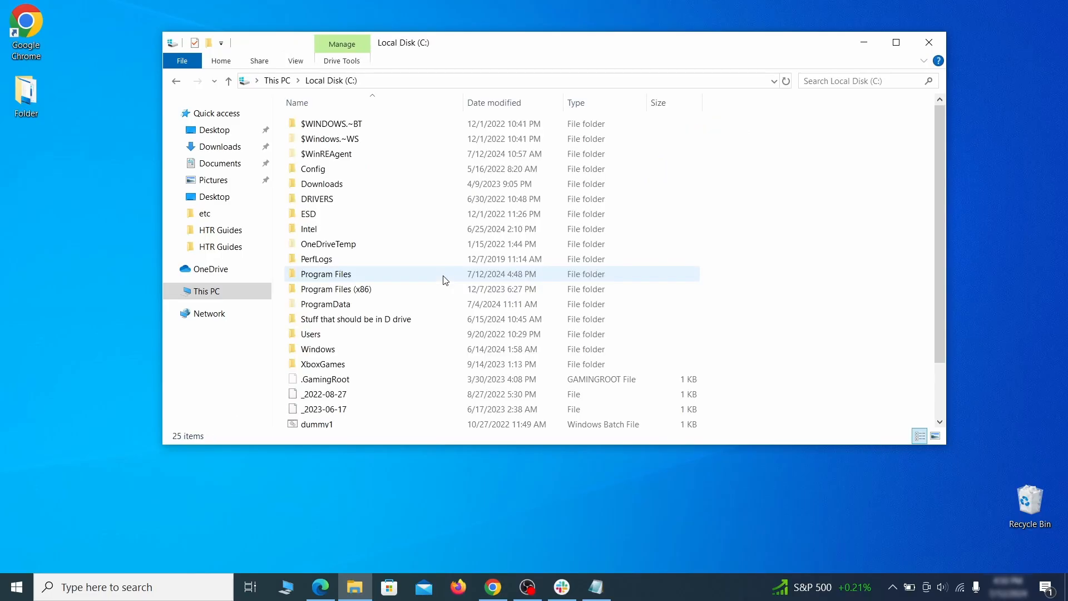
{"action": "double_click", "coordinate": [340, 337]}
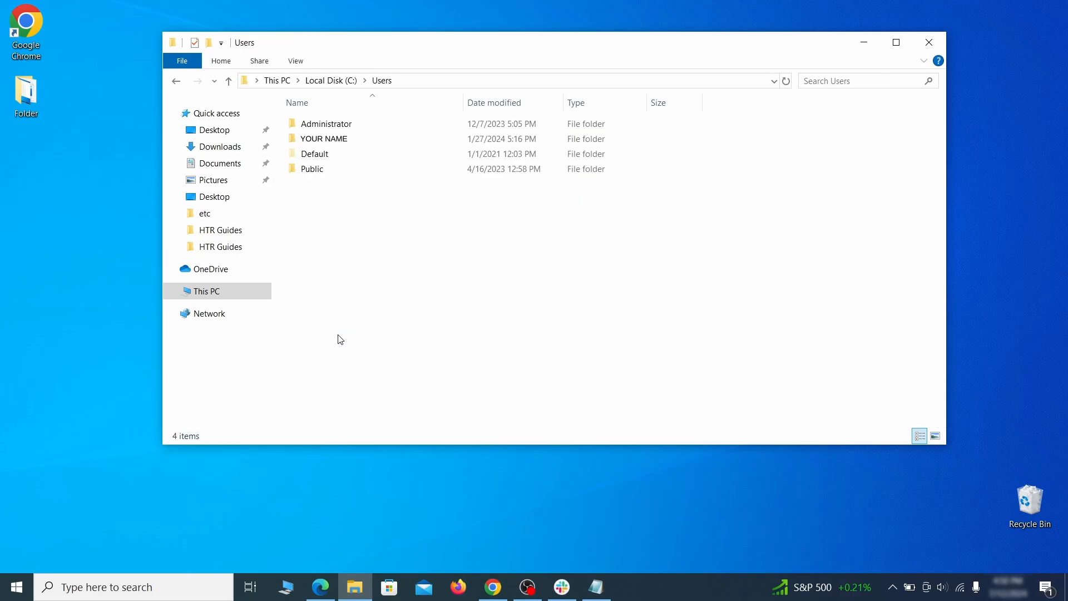
{"action": "double_click", "coordinate": [449, 143]}
{"action": "double_click", "coordinate": [442, 199]}
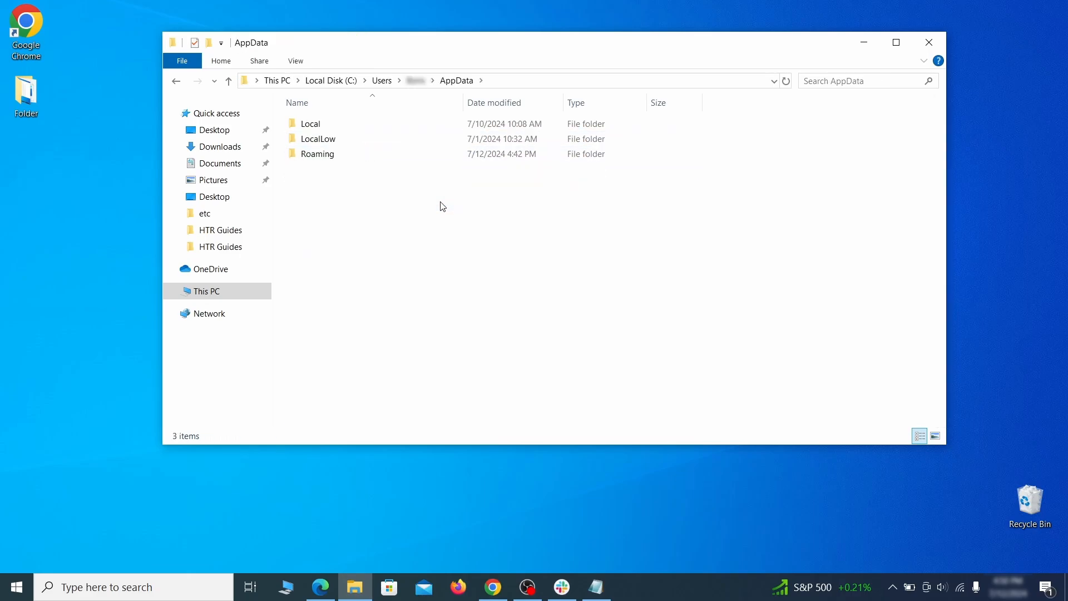
{"action": "double_click", "coordinate": [438, 155]}
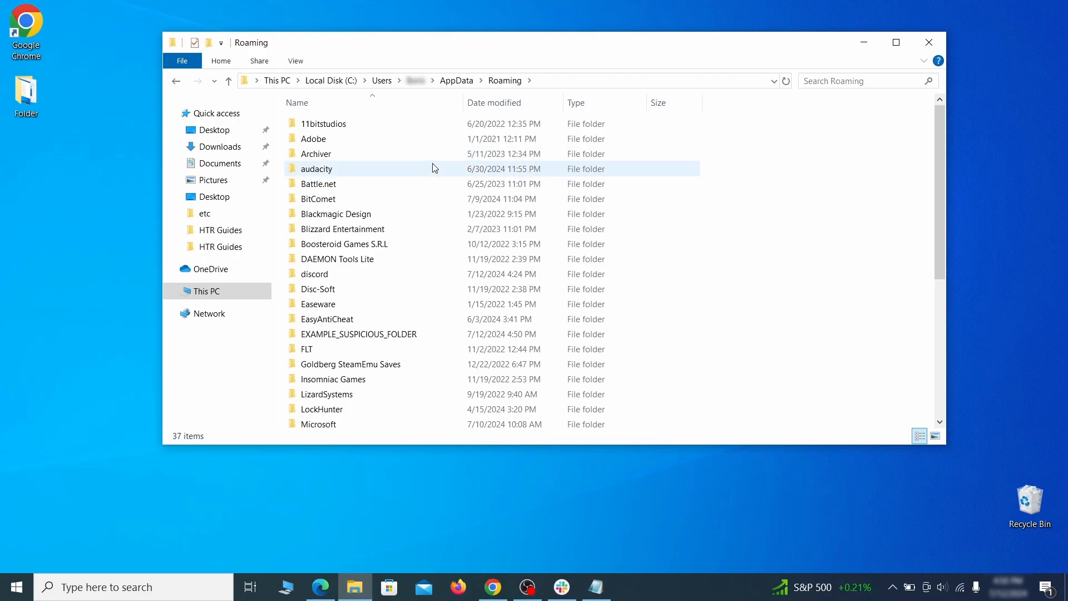
Try to delete EXAMPLE_SUSPICIOUS_FOLDER from the Roaming folder
{"action": "scroll", "coordinate": [429, 200], "scroll_direction": "down", "scroll_amount": 1}
{"action": "scroll", "coordinate": [429, 201], "scroll_direction": "down", "scroll_amount": 1}
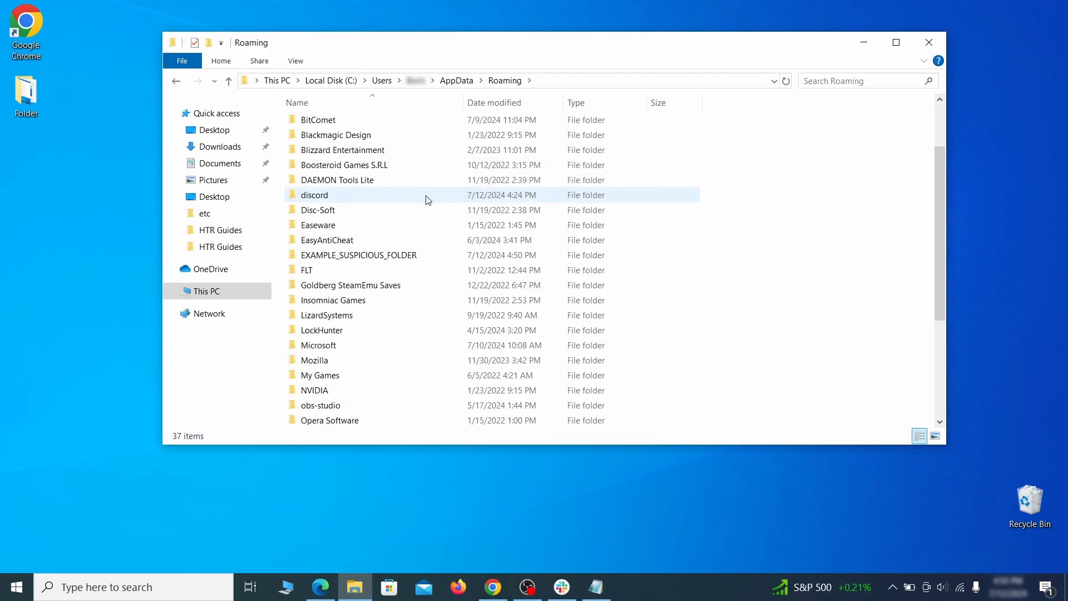
{"action": "left_click", "coordinate": [439, 258]}
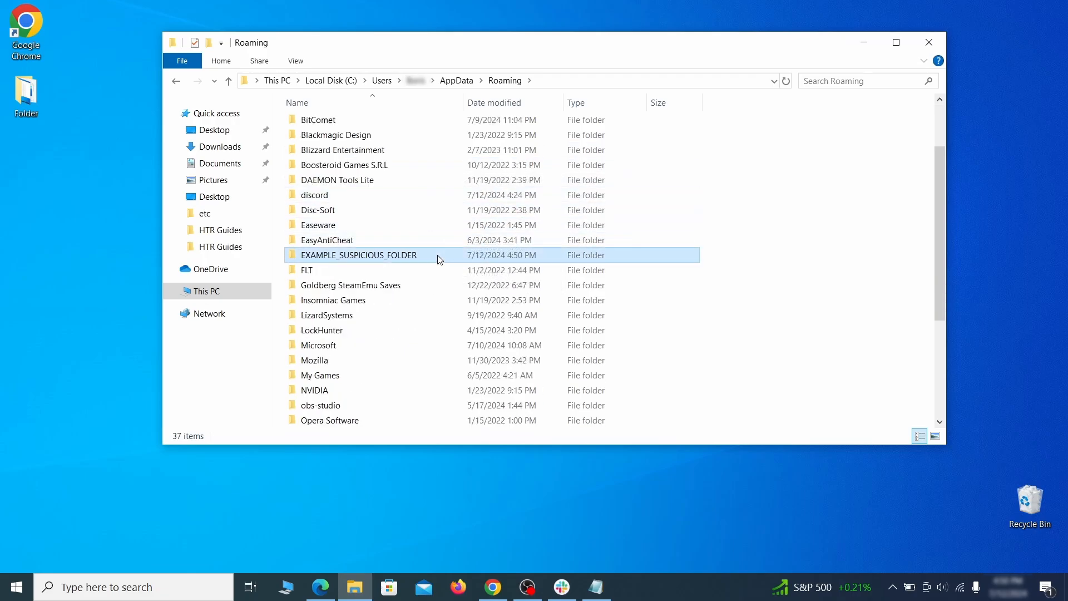
{"action": "right_click", "coordinate": [476, 258]}
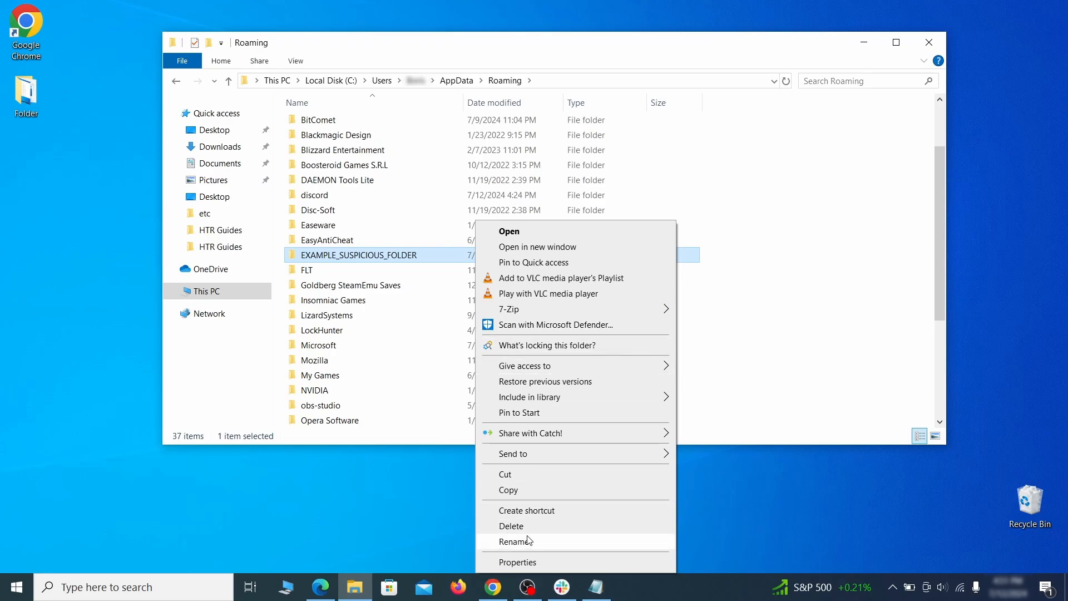
{"action": "left_click", "coordinate": [511, 526]}
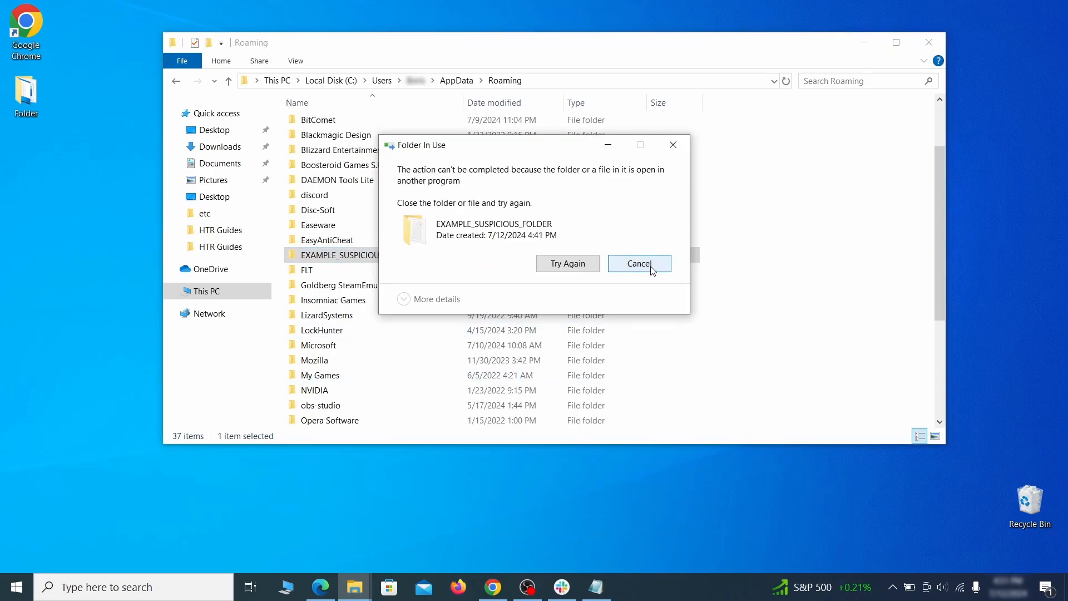
Check what is locking EXAMPLE_SUSPICIOUS_FOLDER with LockHunter and force its deletion, confirming the unlock warning
{"action": "right_click", "coordinate": [452, 255]}
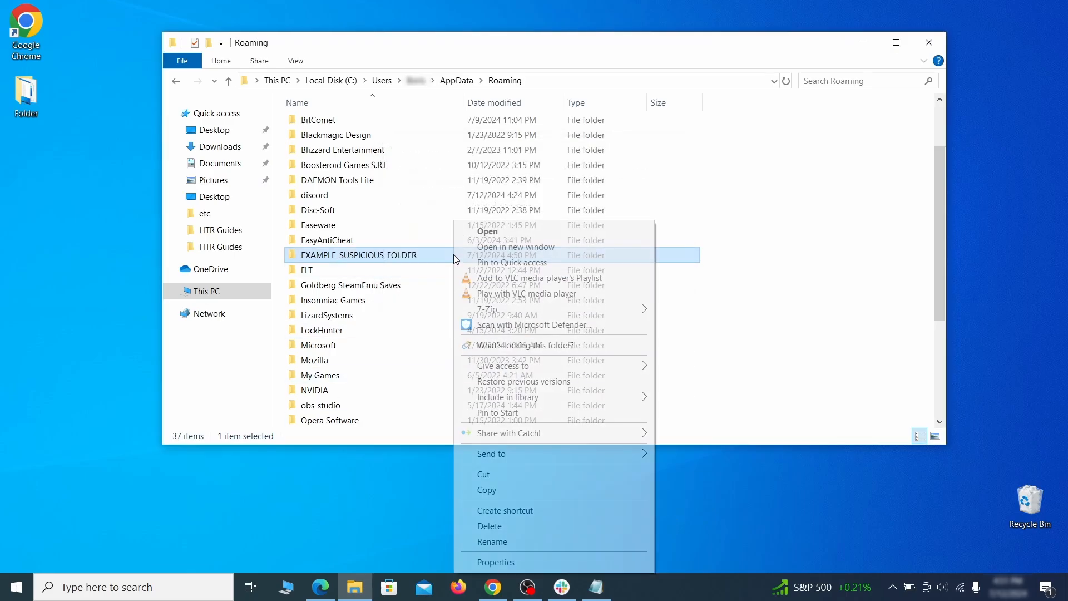
{"action": "left_click", "coordinate": [501, 345]}
{"action": "left_click", "coordinate": [480, 141]}
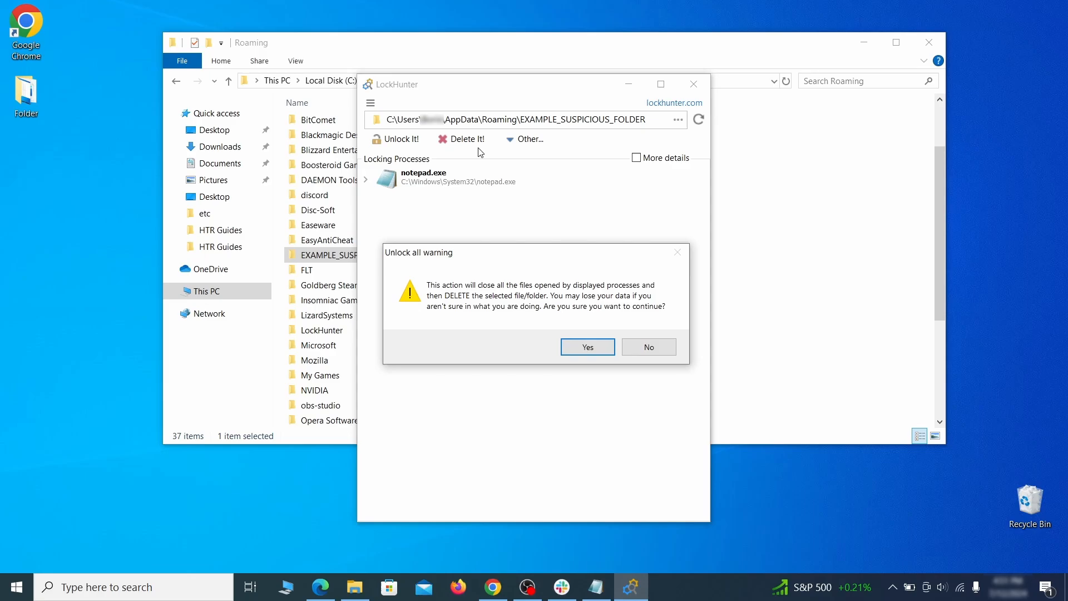
{"action": "left_click", "coordinate": [578, 348]}
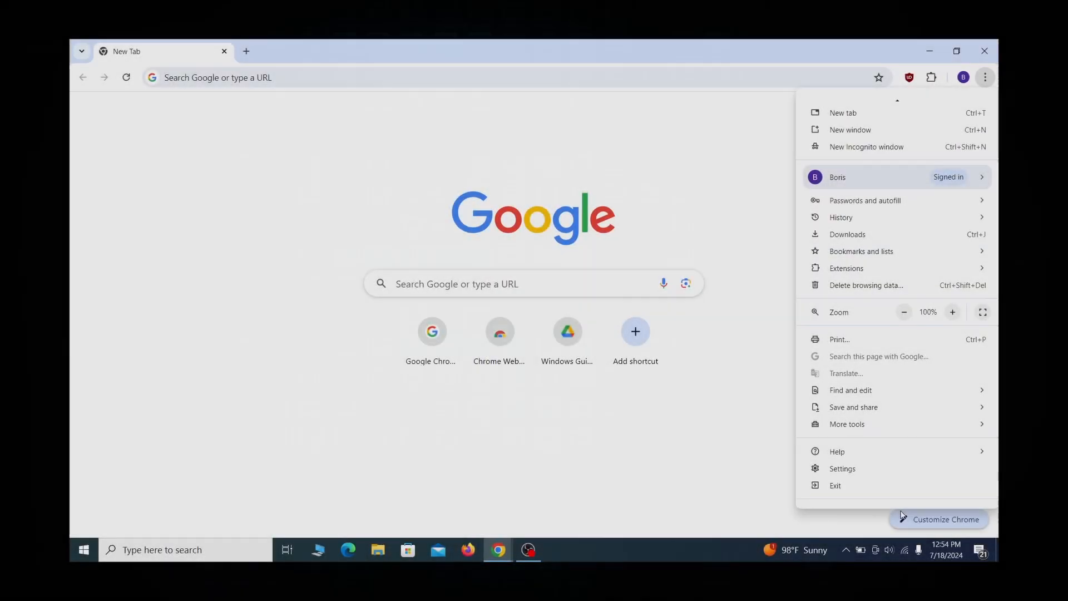
Open the settings of Google Chrome
{"action": "left_click", "coordinate": [882, 494]}
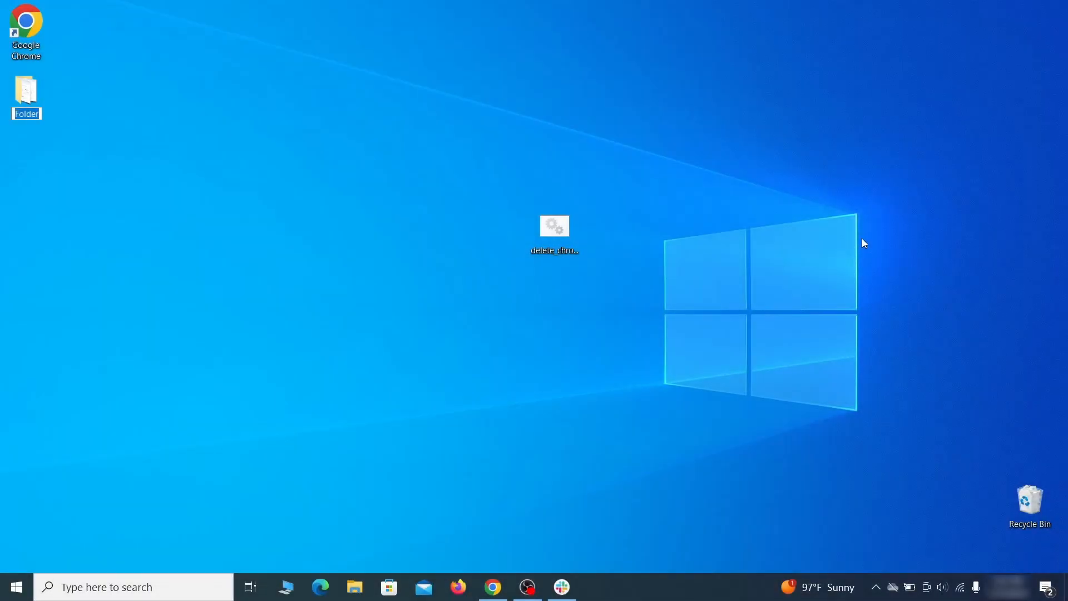
Open the Local Group Policy Editor and select Administrative Templates under Computer Configuration
{"action": "key", "text": "super"}
{"action": "type", "text": "edit group policy"}
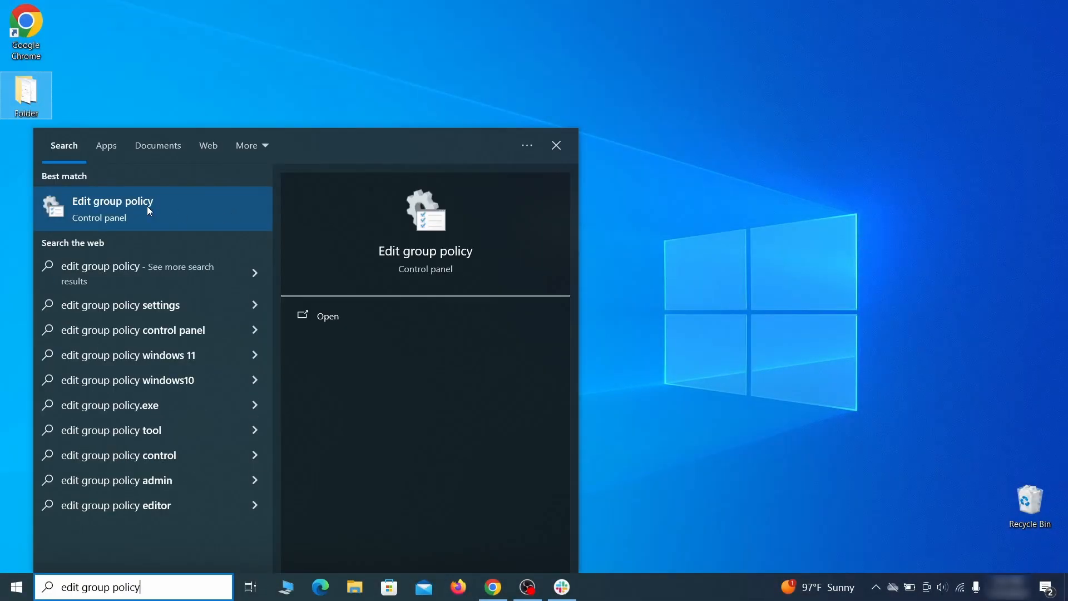
{"action": "left_click", "coordinate": [143, 209]}
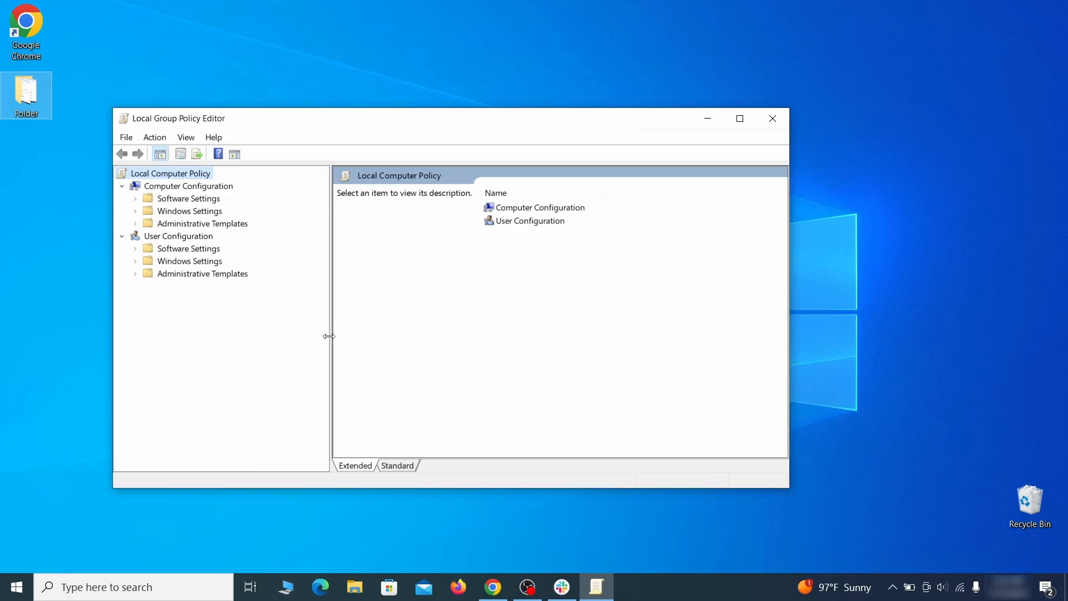
{"action": "left_click", "coordinate": [176, 187]}
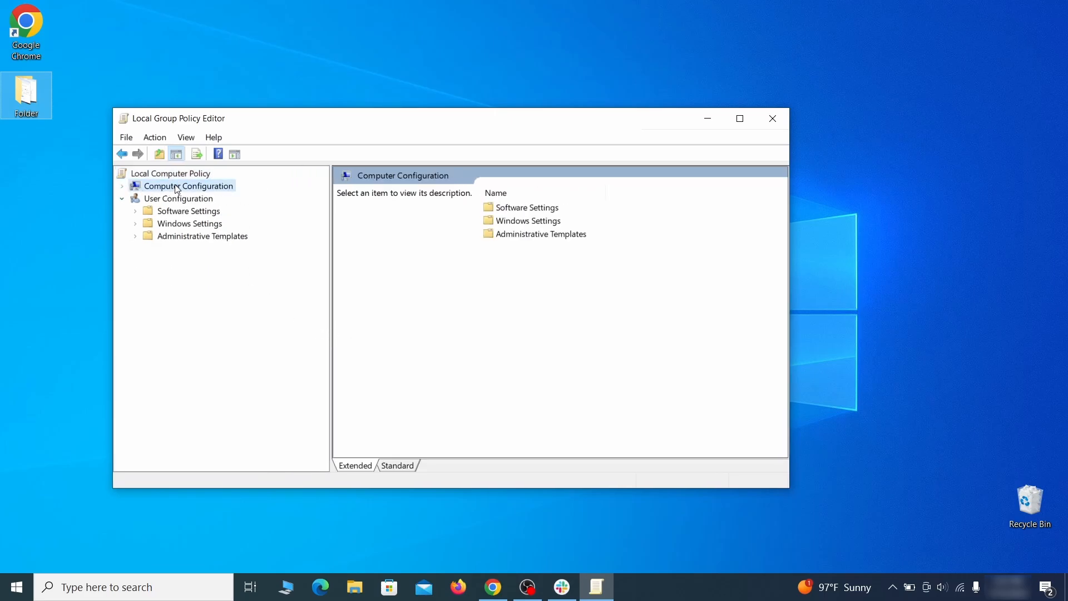
{"action": "left_click", "coordinate": [236, 223]}
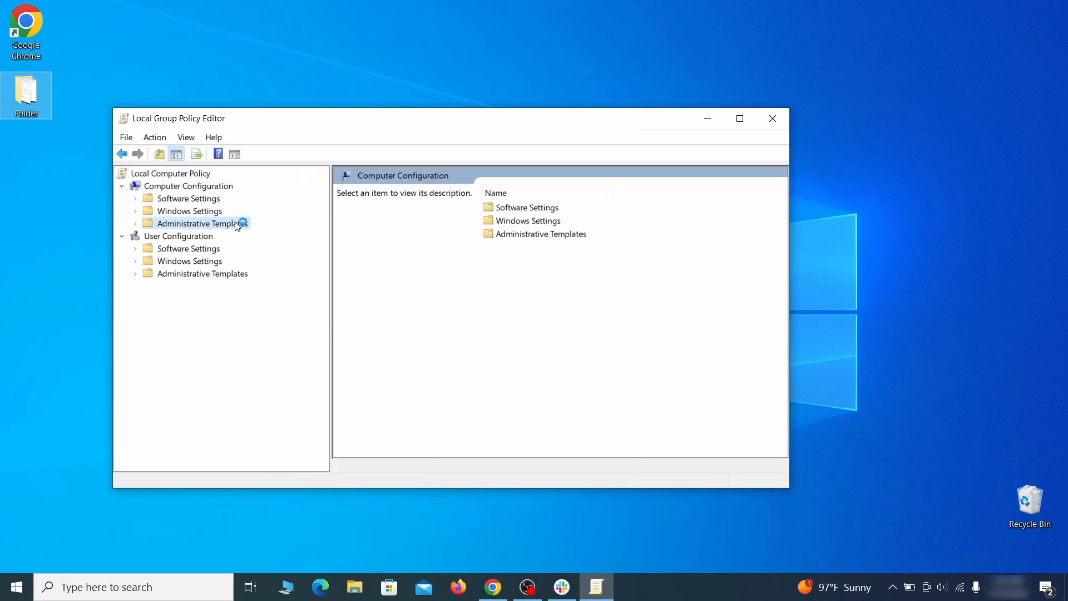
Remove the chrome template from the current policy templates and close the Local Group Policy Editor
{"action": "right_click", "coordinate": [237, 222]}
{"action": "left_click", "coordinate": [341, 233]}
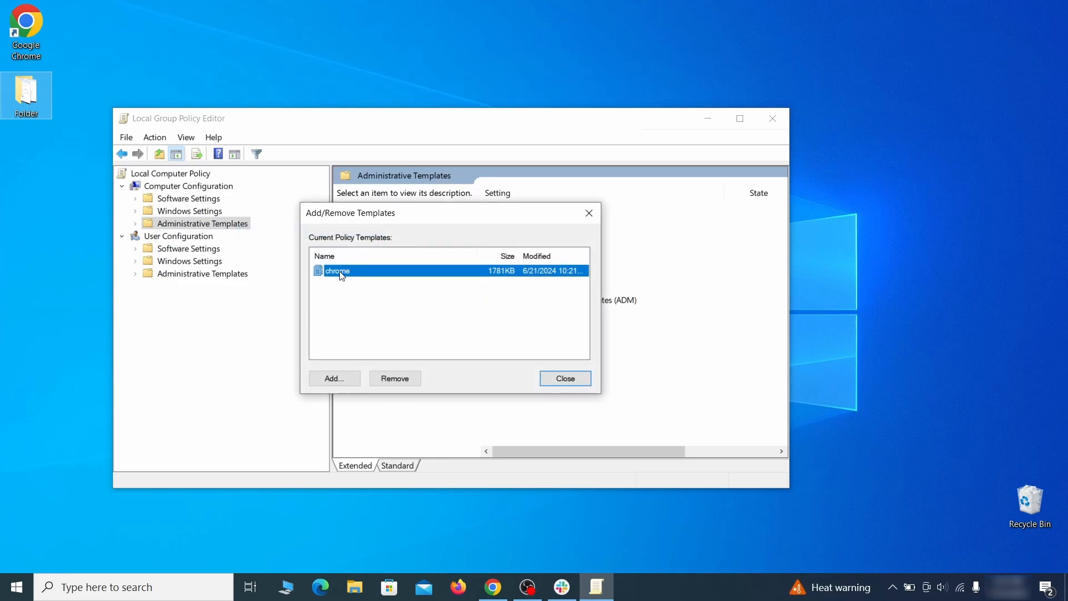
{"action": "left_click", "coordinate": [405, 379]}
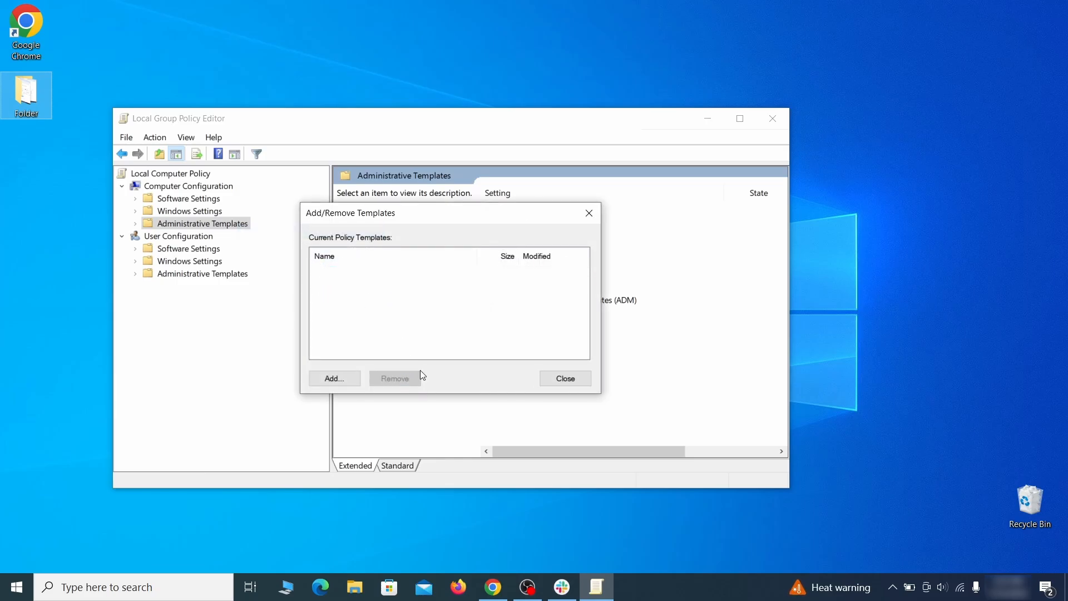
{"action": "left_click", "coordinate": [575, 377]}
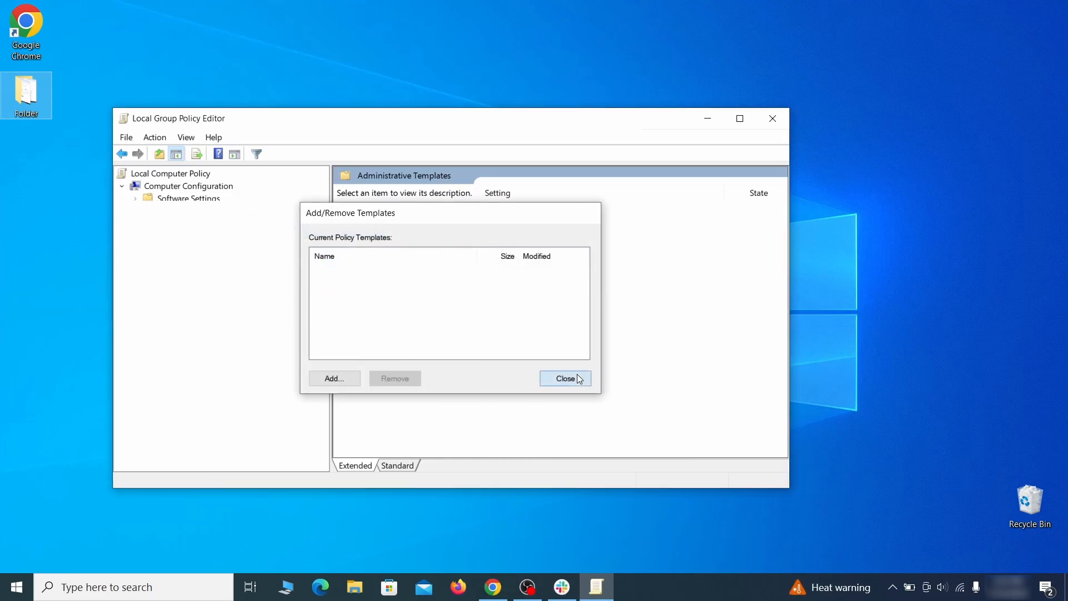
{"action": "left_click", "coordinate": [773, 119]}
Restart the computer
{"action": "left_click", "coordinate": [17, 587]}
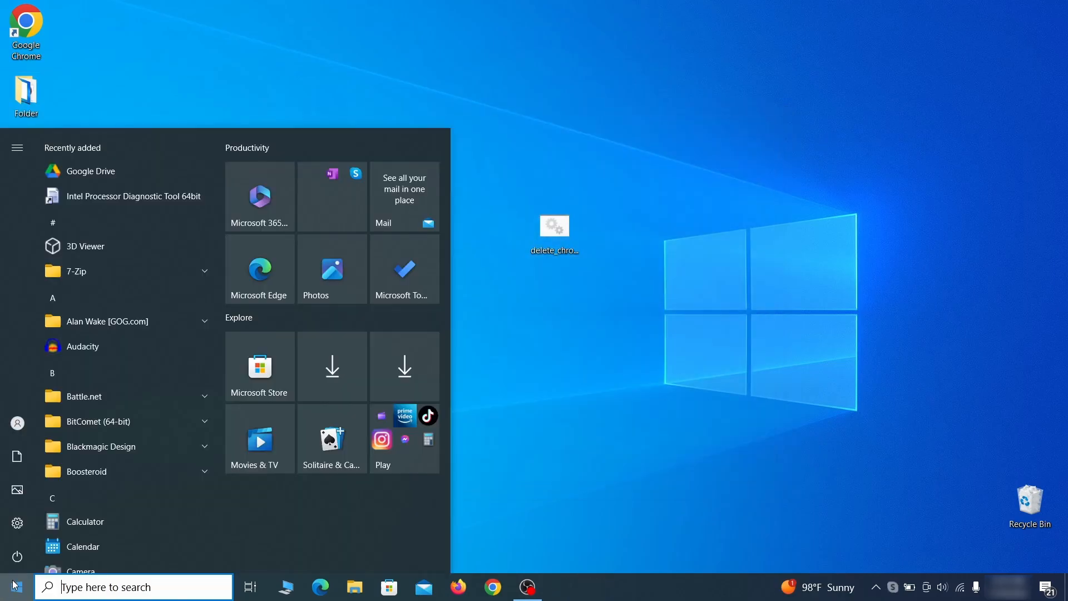
{"action": "left_click", "coordinate": [18, 544]}
{"action": "left_click", "coordinate": [92, 516]}
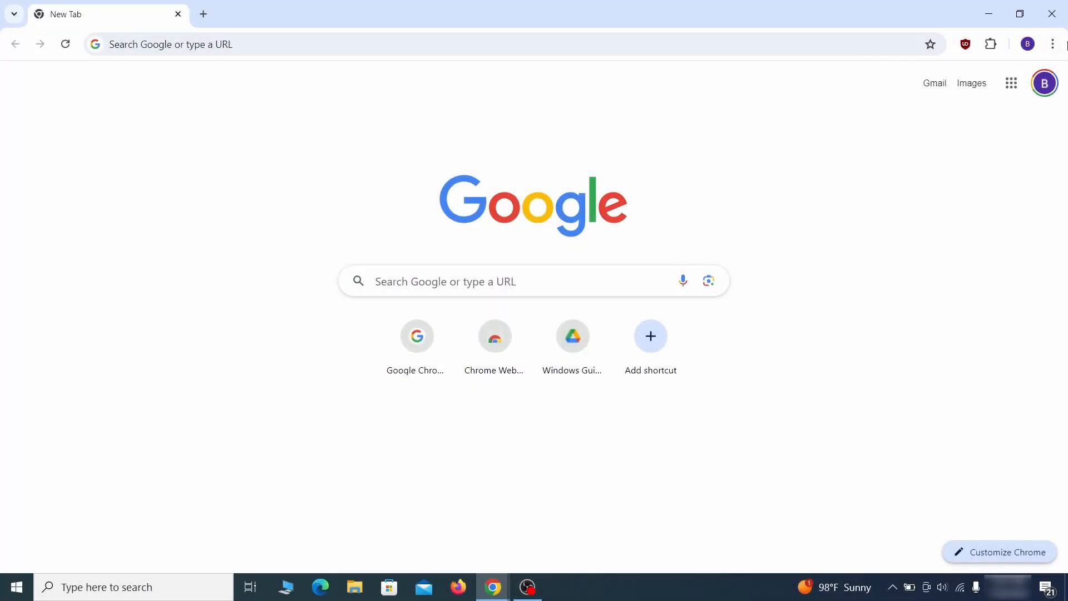
{"action": "left_click", "coordinate": [1052, 44]}
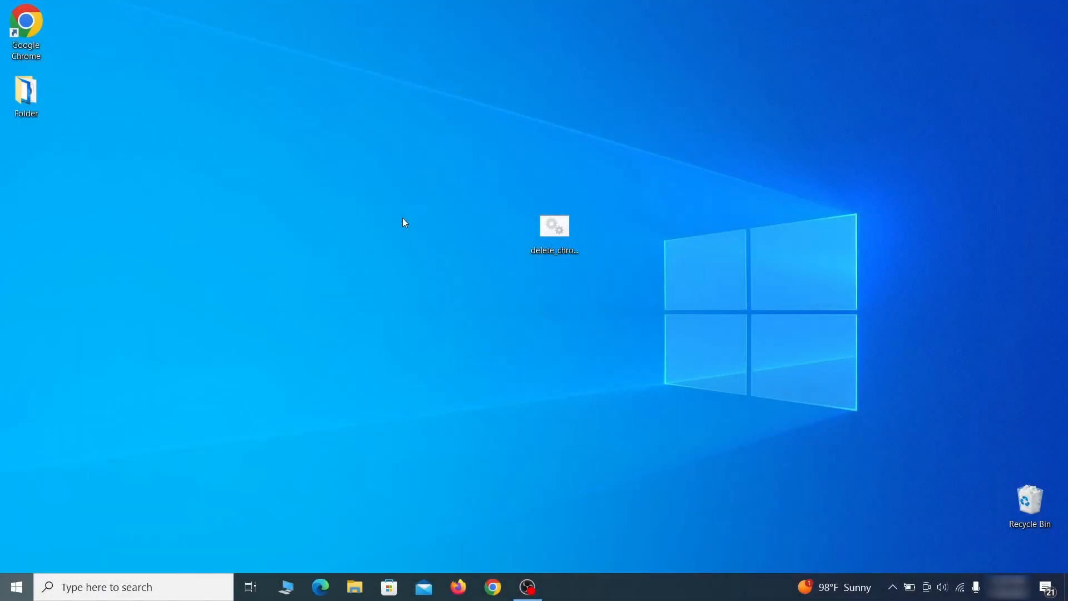
Open Registry Editor and expand HKEY_LOCAL_MACHINE\BCD00000000\Objects down to the {b2721d73-1db4-4c62-bf78-c548a880142d} key
{"action": "key", "text": "super"}
{"action": "type", "text": "reg"}
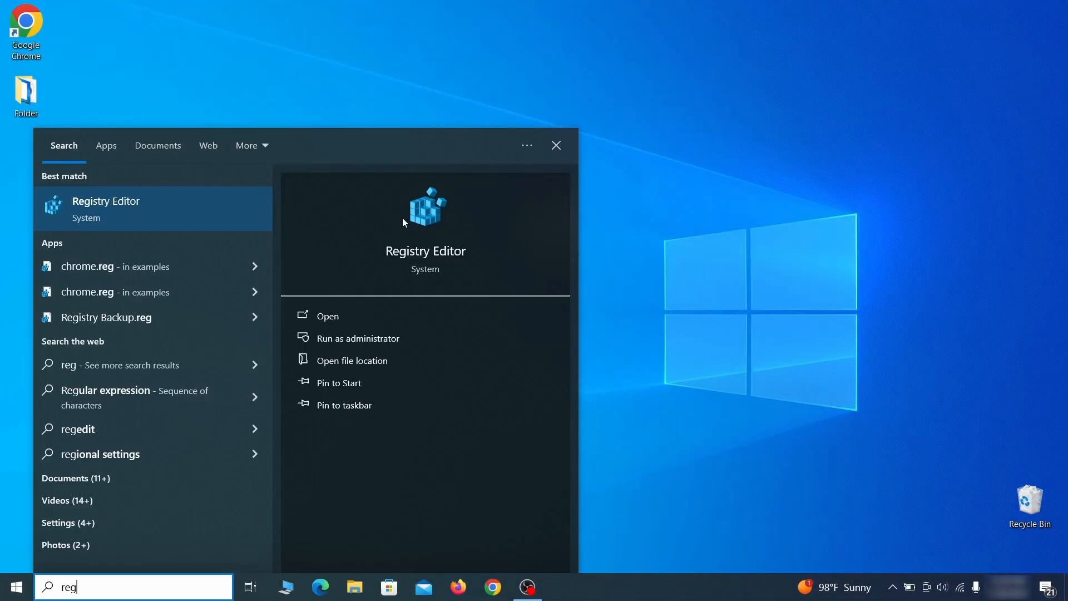
{"action": "key", "text": "Return"}
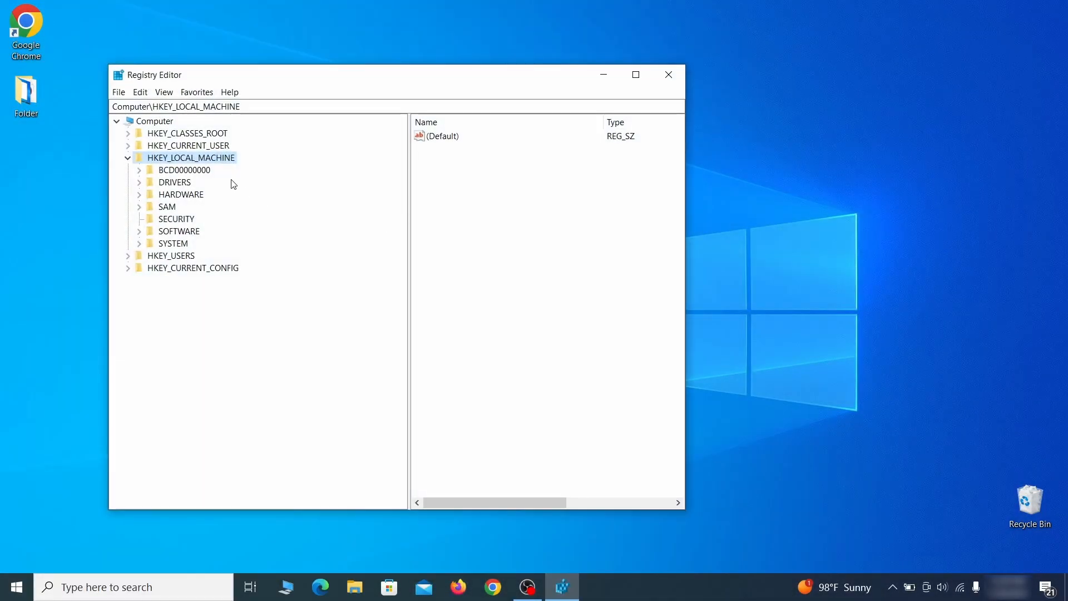
{"action": "left_click", "coordinate": [139, 170]}
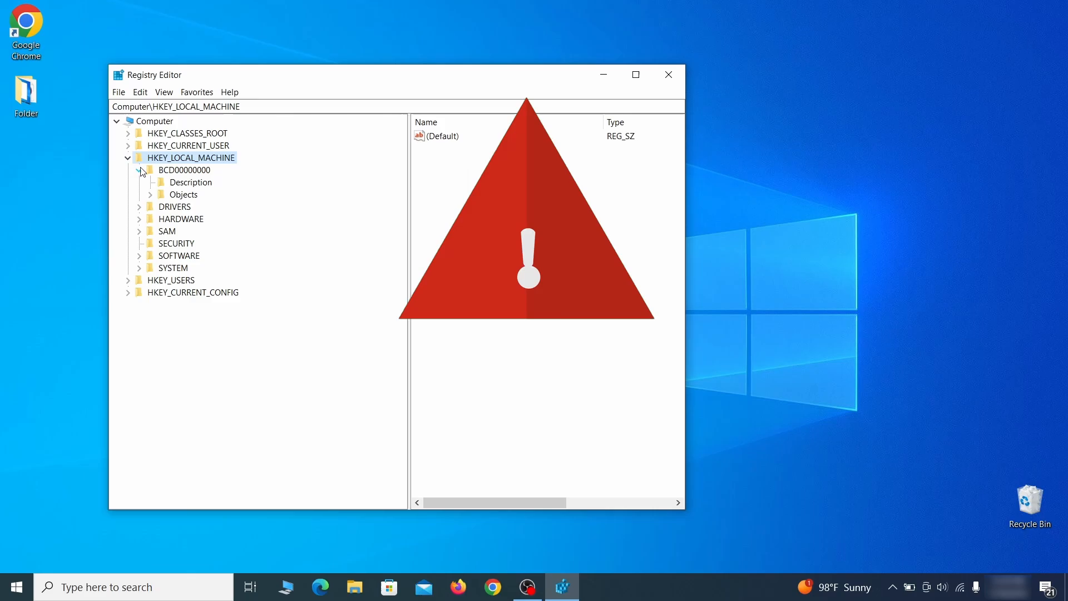
{"action": "left_click", "coordinate": [151, 194]}
{"action": "left_click", "coordinate": [161, 317]}
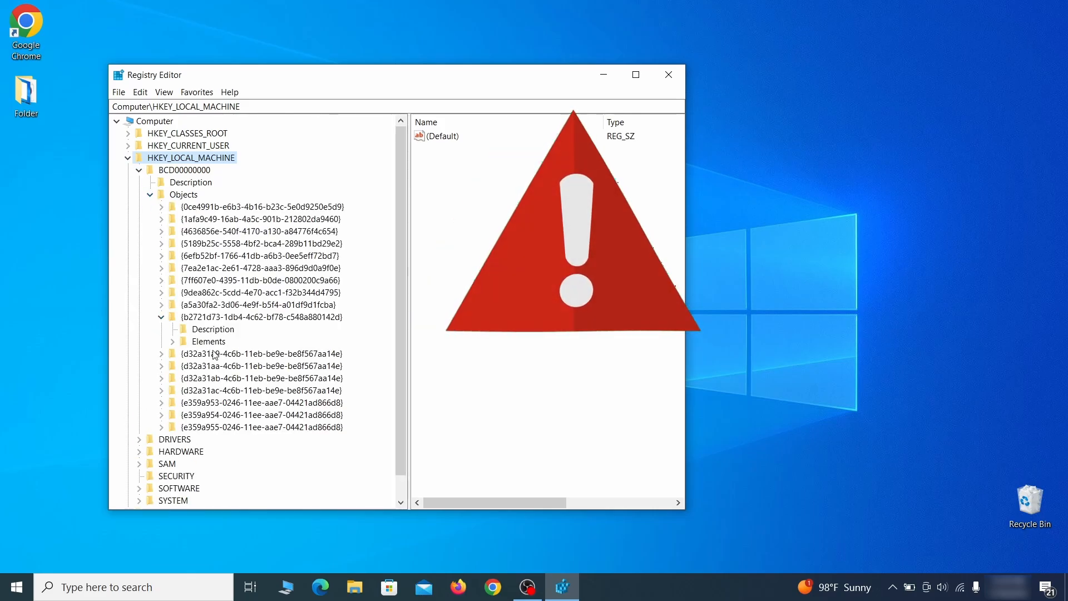
{"action": "left_click", "coordinate": [172, 341]}
{"action": "left_click", "coordinate": [223, 378]}
{"action": "right_click", "coordinate": [223, 379]}
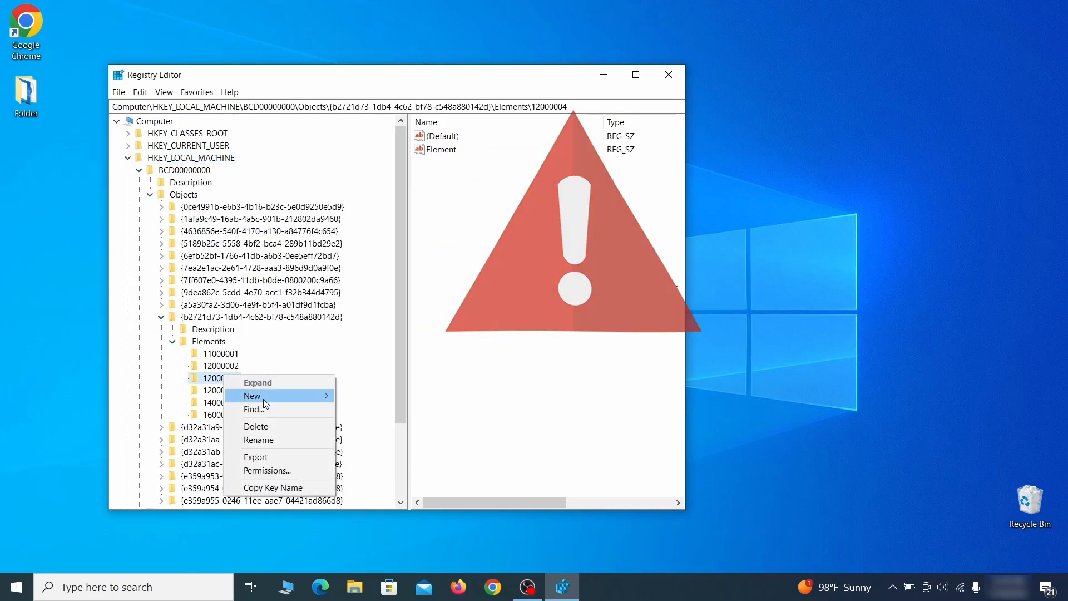
{"action": "left_click", "coordinate": [275, 426]}
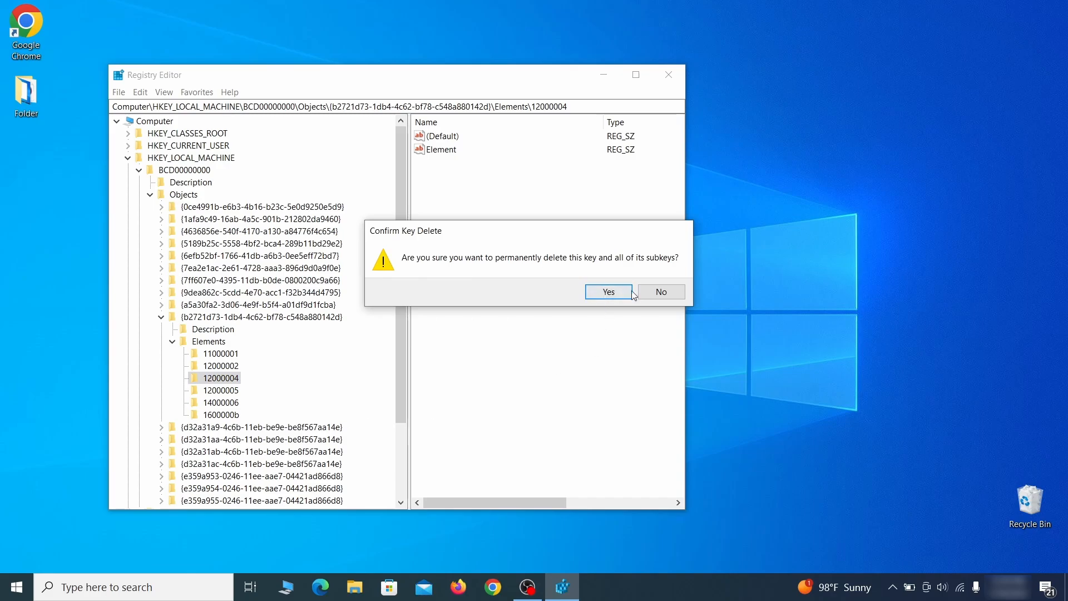
{"action": "left_click", "coordinate": [673, 298]}
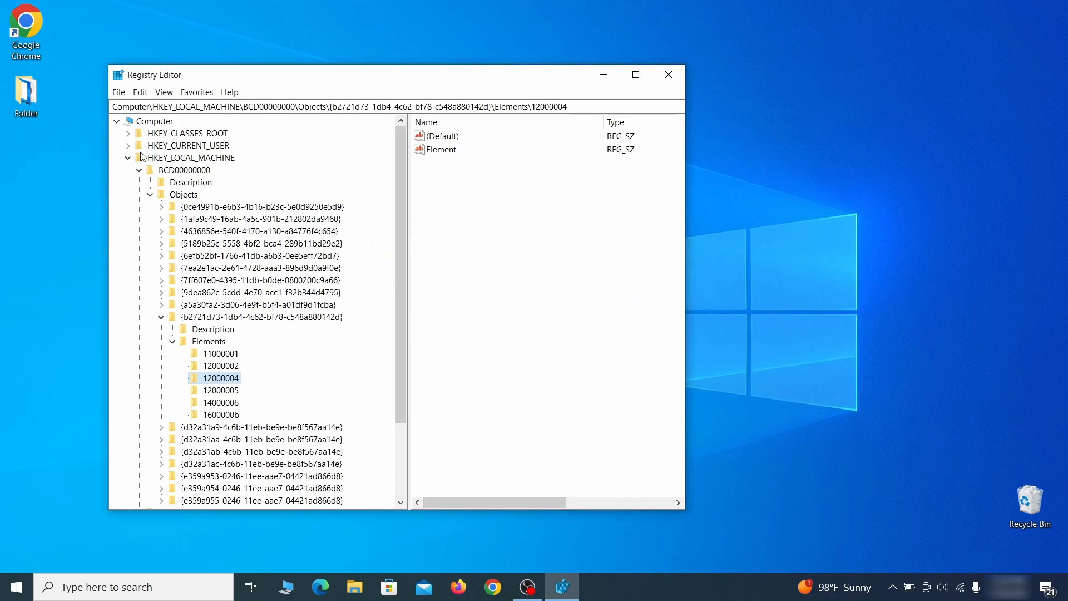
{"action": "scroll", "coordinate": [175, 427], "scroll_direction": "down", "scroll_amount": 3}
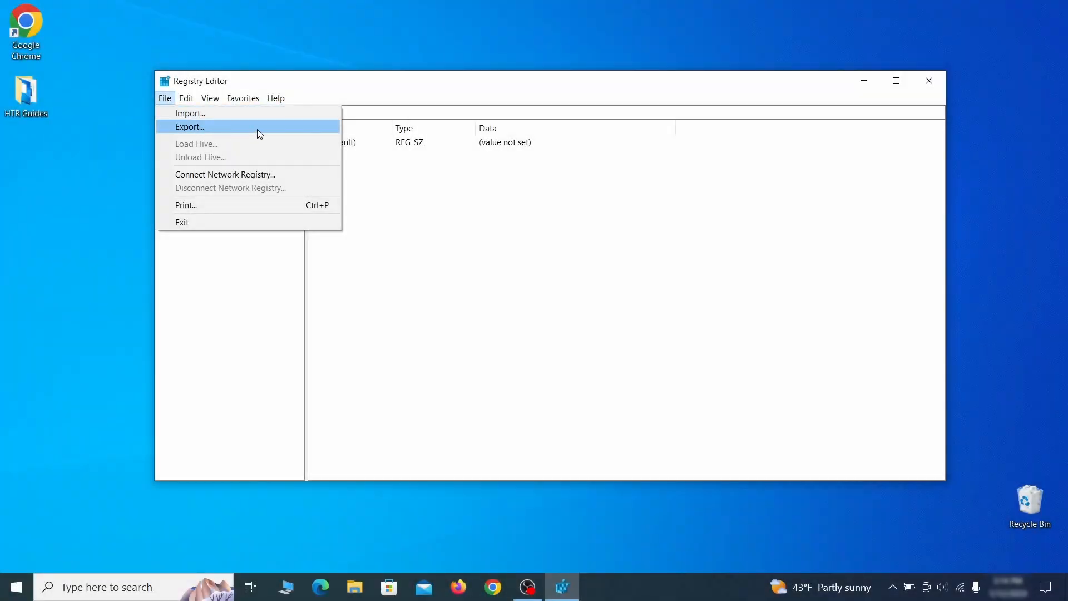
Export the entire registry to the Desktop as Registry Backup 1, and select that backup file for import
{"action": "left_click", "coordinate": [258, 128]}
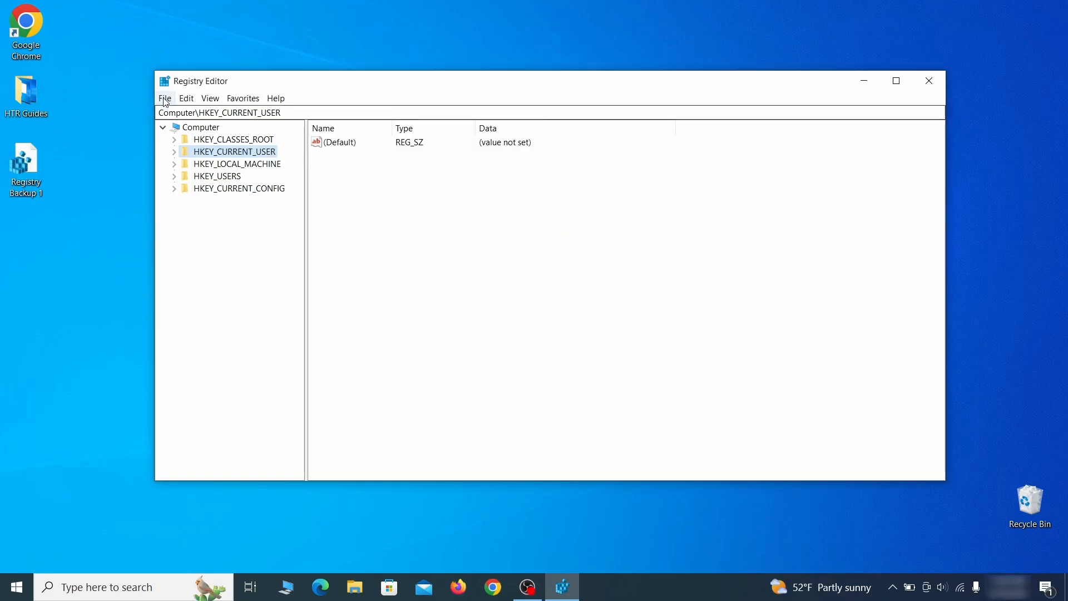
{"action": "left_click", "coordinate": [164, 98]}
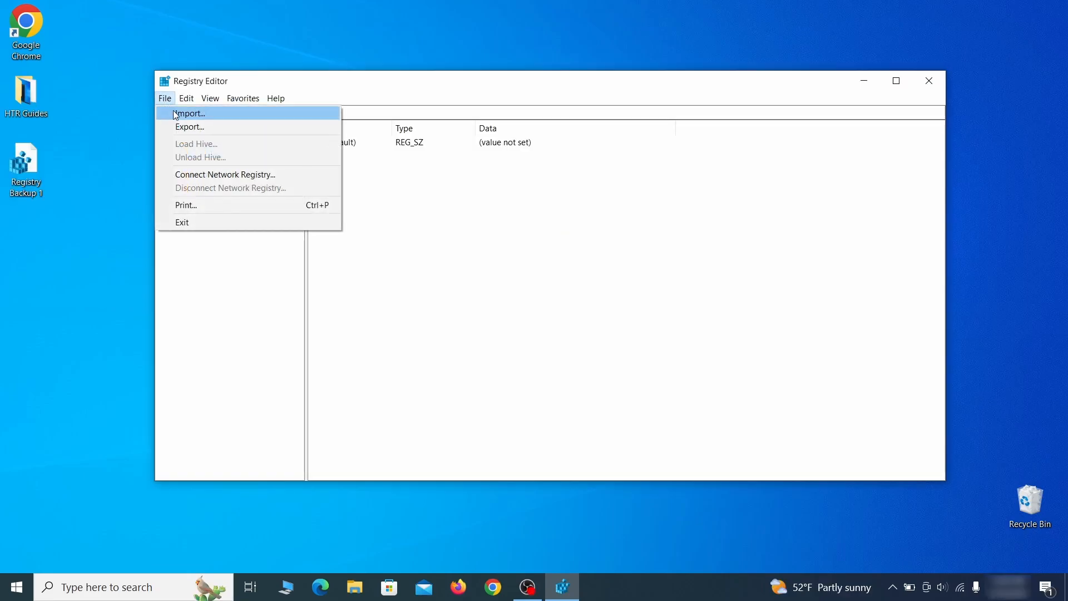
{"action": "left_click", "coordinate": [230, 118]}
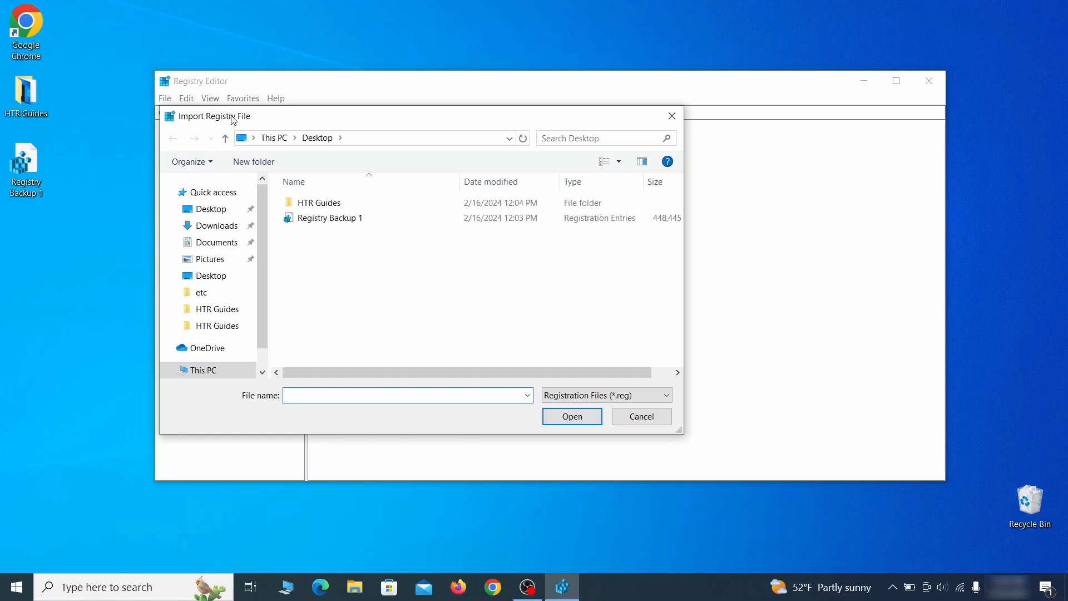
{"action": "left_click", "coordinate": [371, 224]}
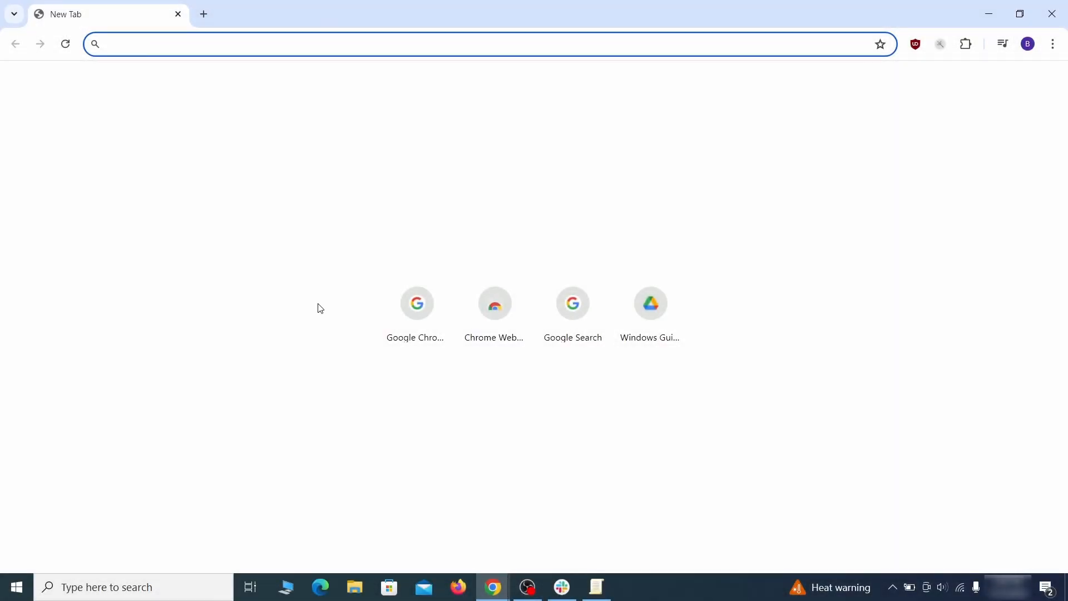
Open chrome://policy in Chrome and copy the value of the HomepageLocation policy
{"action": "type", "text": "chrome://policy"}
{"action": "key", "text": "Return"}
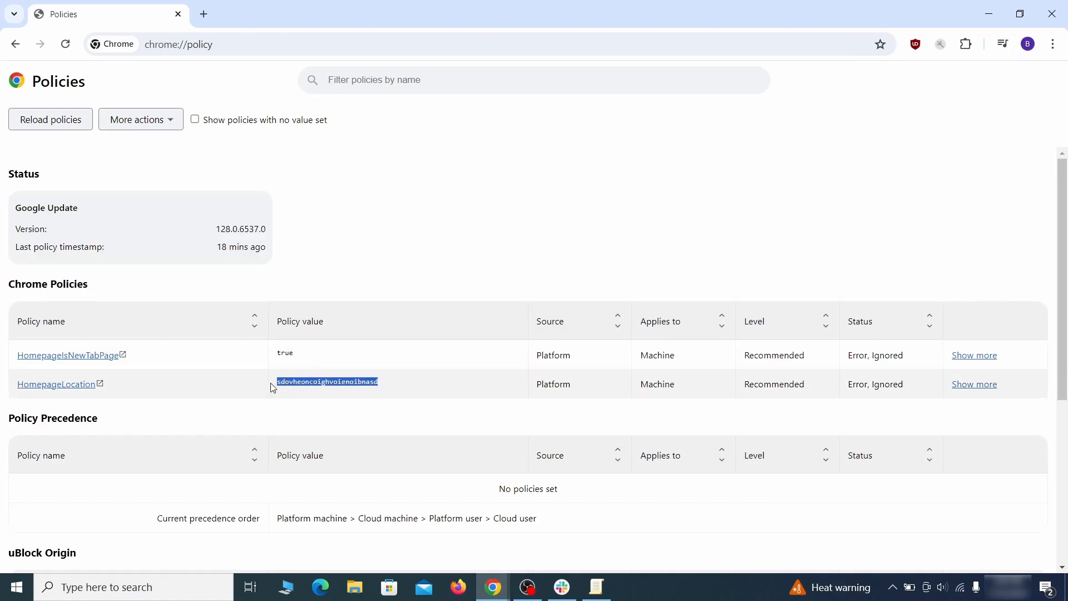
{"action": "right_click", "coordinate": [303, 382]}
{"action": "left_click", "coordinate": [334, 396]}
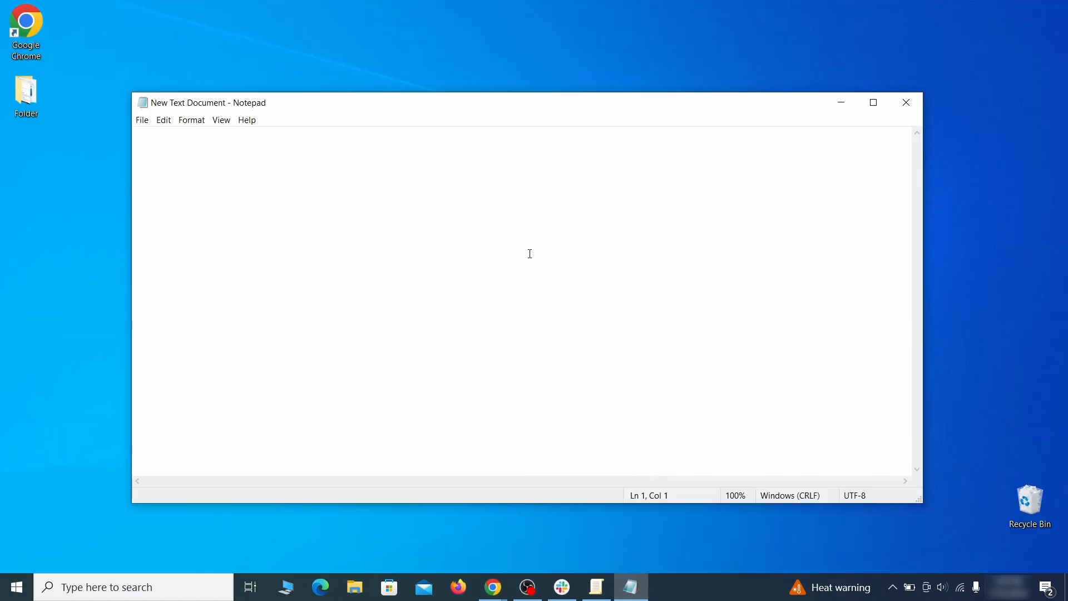
Paste the copied policy value into the New Text Document in Notepad and minimize it
{"action": "right_click", "coordinate": [530, 253]}
{"action": "left_click", "coordinate": [560, 296]}
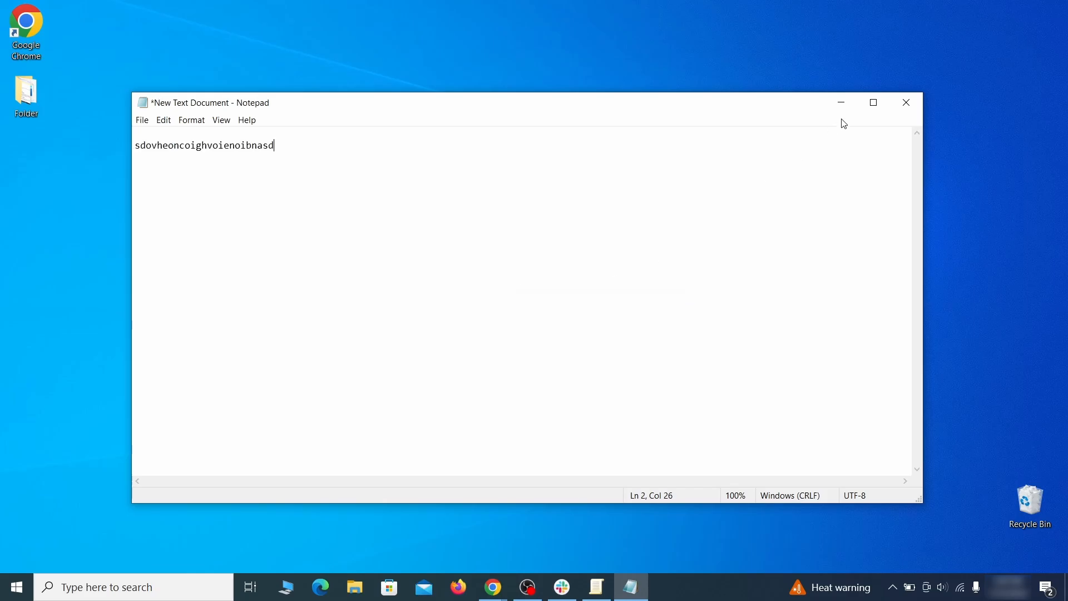
{"action": "left_click", "coordinate": [840, 108]}
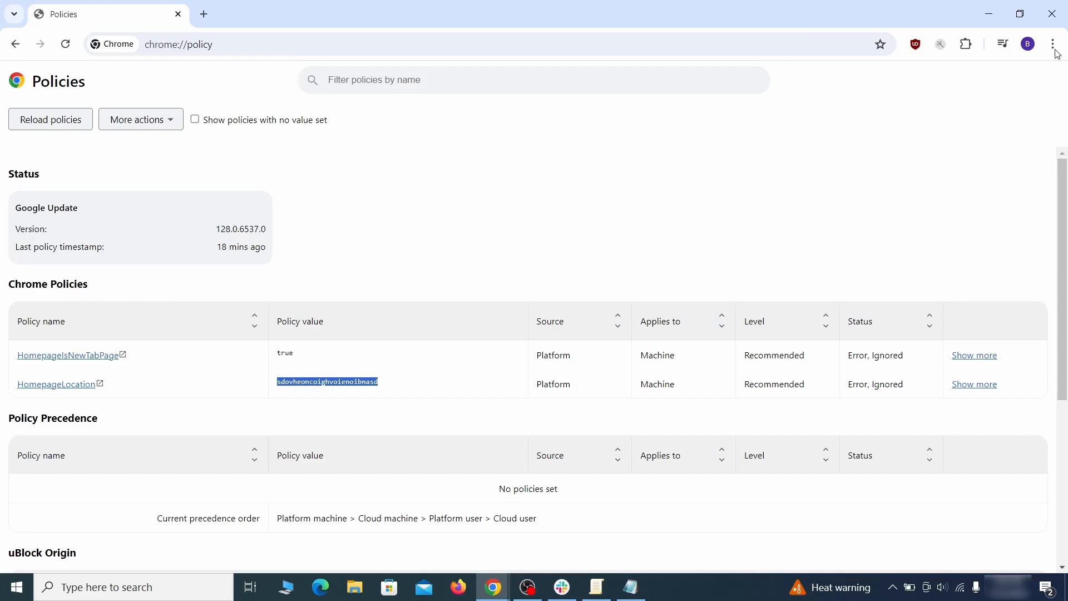
Open the extensions management page in Chrome
{"action": "left_click", "coordinate": [1053, 44]}
{"action": "mouse_move", "coordinate": [897, 261]}
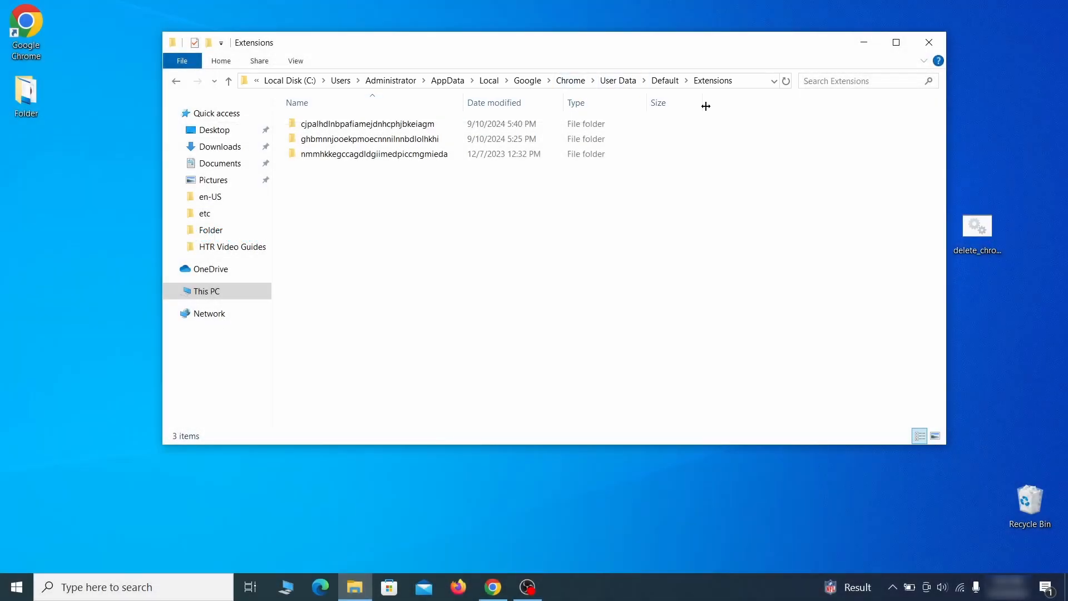
Delete all the extension folders in Chrome's User Data\Default\Extensions folder and close File Explorer
{"action": "left_click_drag", "start_coordinate": [398, 176], "coordinate": [451, 136]}
{"action": "right_click", "coordinate": [450, 135]}
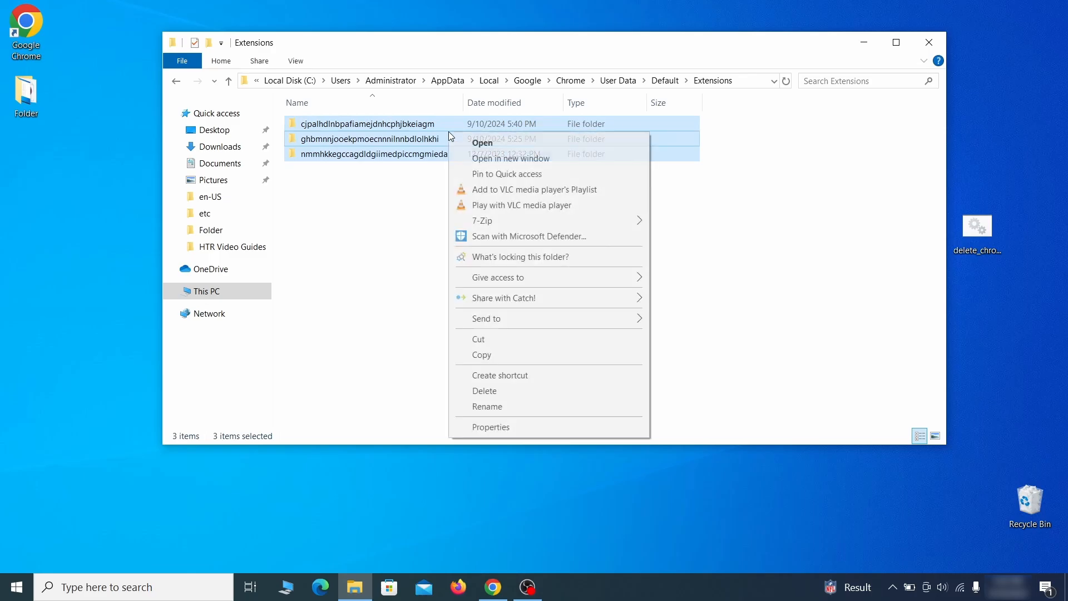
{"action": "left_click", "coordinate": [483, 391]}
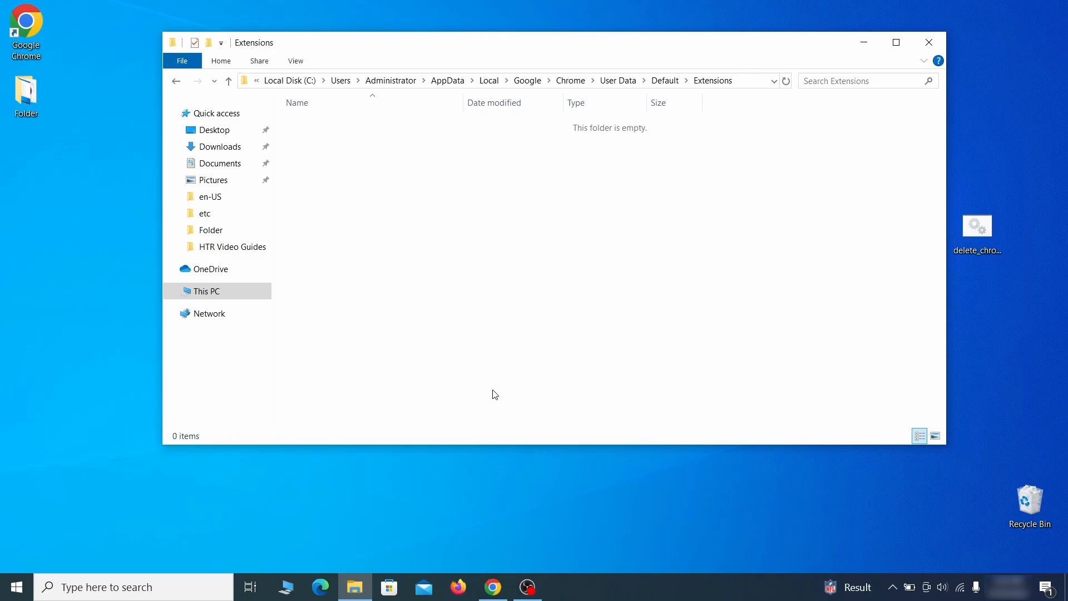
{"action": "left_click", "coordinate": [929, 42]}
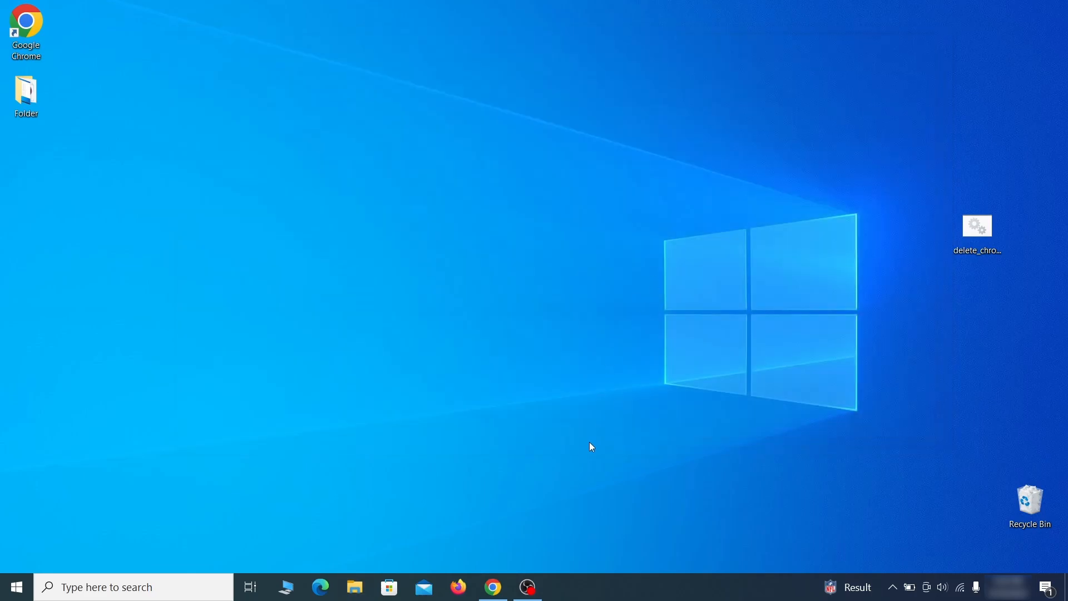
Switch to Chrome's Extensions page and repair the corrupted uBlock Origin extension
{"action": "left_click", "coordinate": [493, 587]}
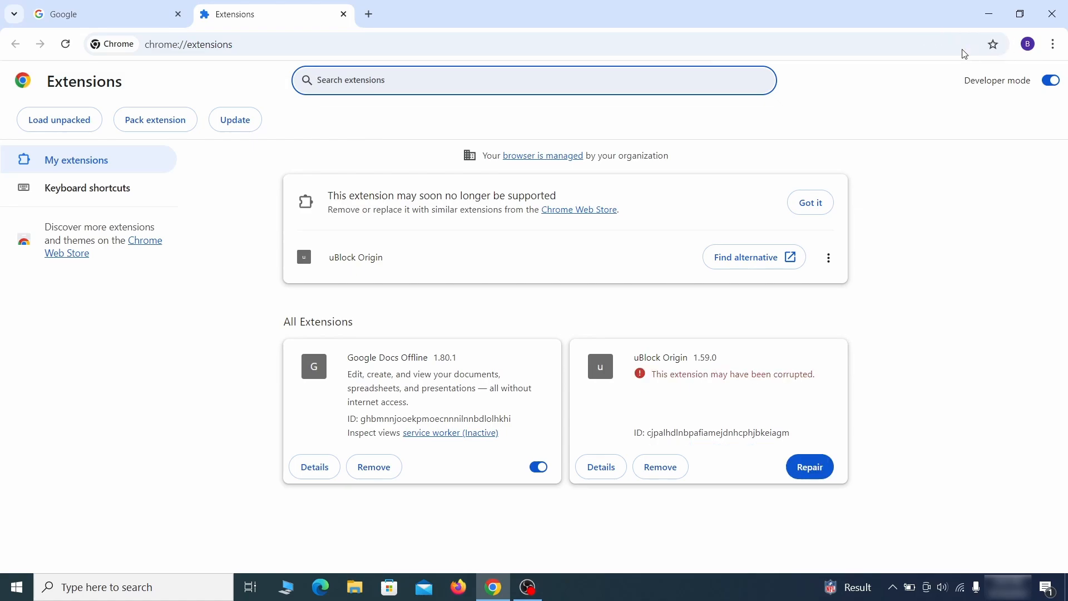
{"action": "left_click", "coordinate": [815, 474]}
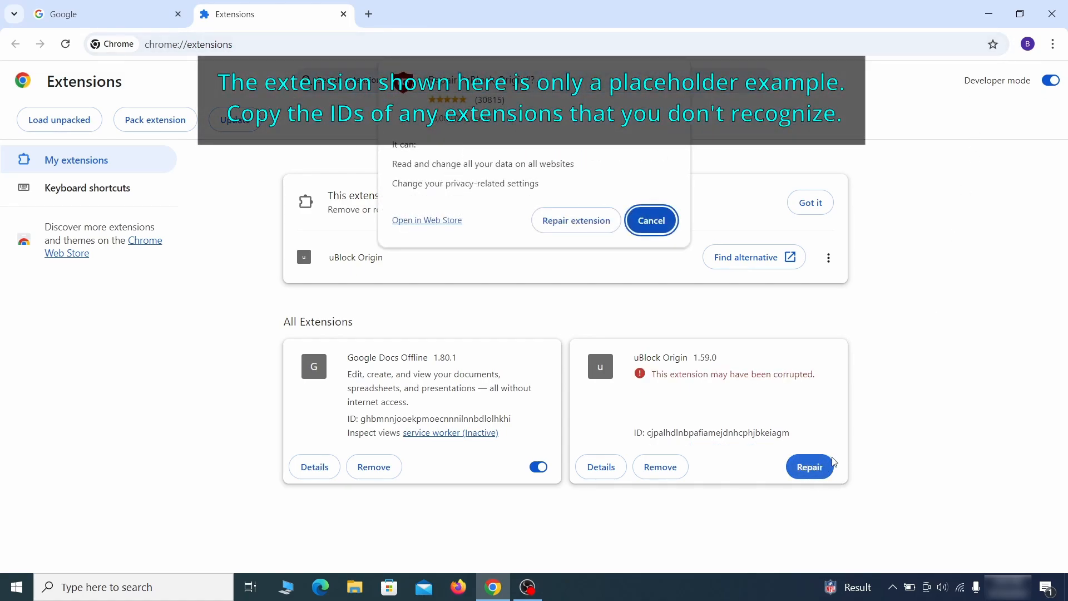
{"action": "left_click", "coordinate": [576, 220]}
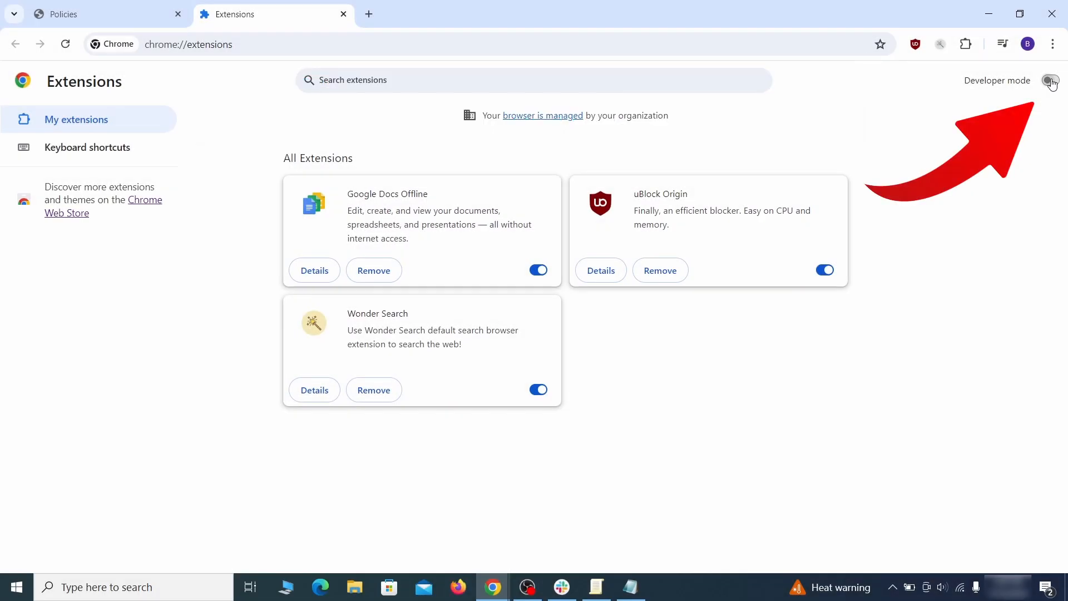
Enable Developer mode on the Extensions page and copy the ID of the Wonder Search extension
{"action": "left_click", "coordinate": [1051, 81]}
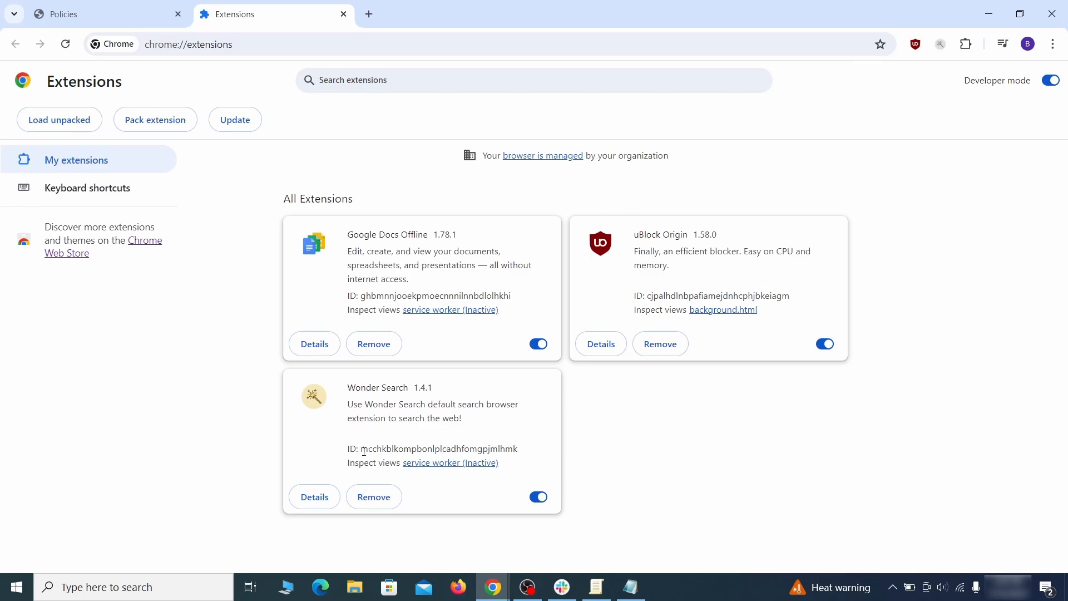
{"action": "left_click_drag", "start_coordinate": [364, 451], "coordinate": [506, 448]}
{"action": "right_click", "coordinate": [518, 448]}
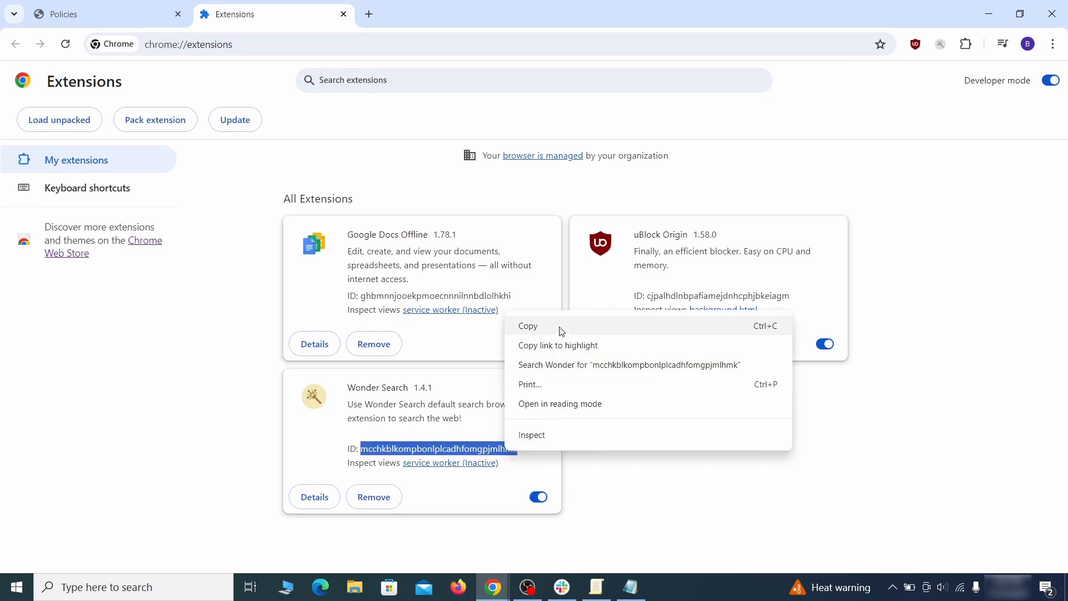
{"action": "left_click", "coordinate": [529, 327]}
Minimize Chrome, paste the extension ID below the policy value in the Notepad document, and minimize Notepad
{"action": "left_click", "coordinate": [991, 17]}
{"action": "right_click", "coordinate": [315, 219]}
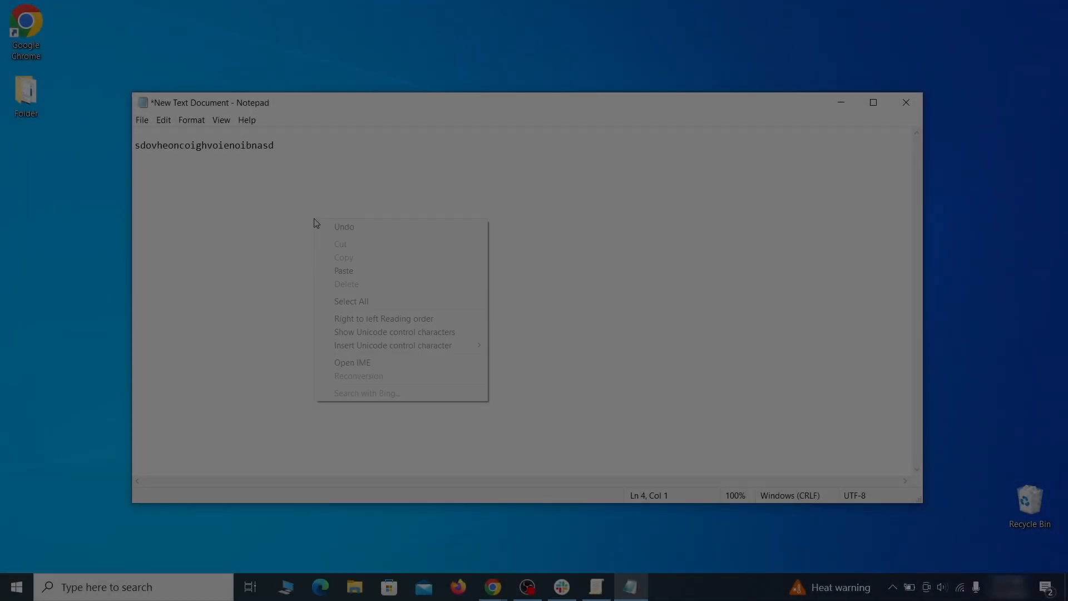
{"action": "left_click", "coordinate": [366, 270]}
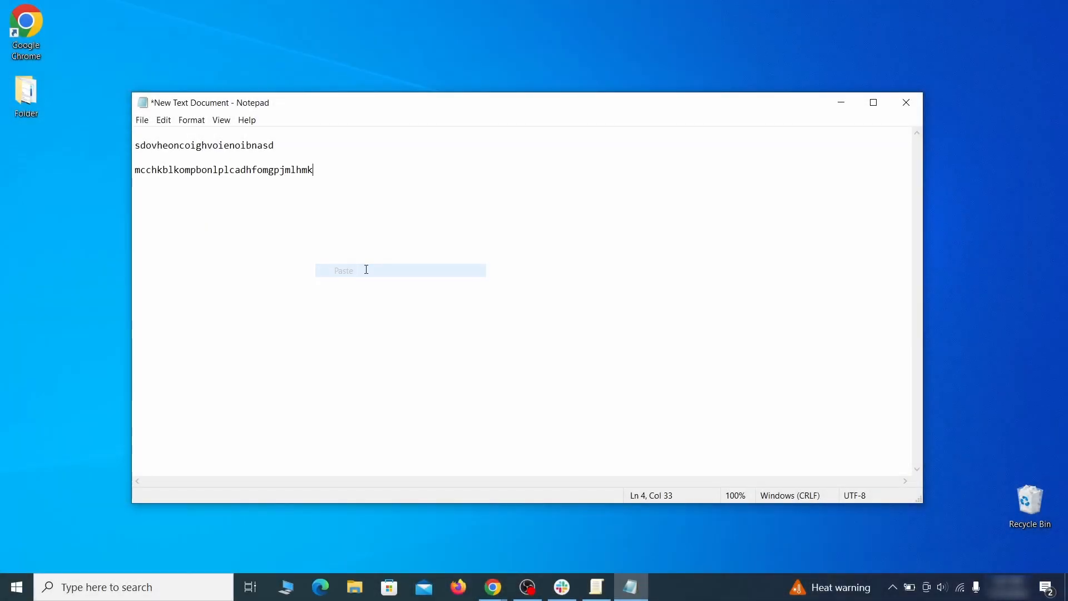
{"action": "left_click", "coordinate": [841, 104]}
Search Windows for regedit and run Registry Editor as administrator
{"action": "left_click", "coordinate": [16, 587]}
{"action": "type", "text": "regedit"}
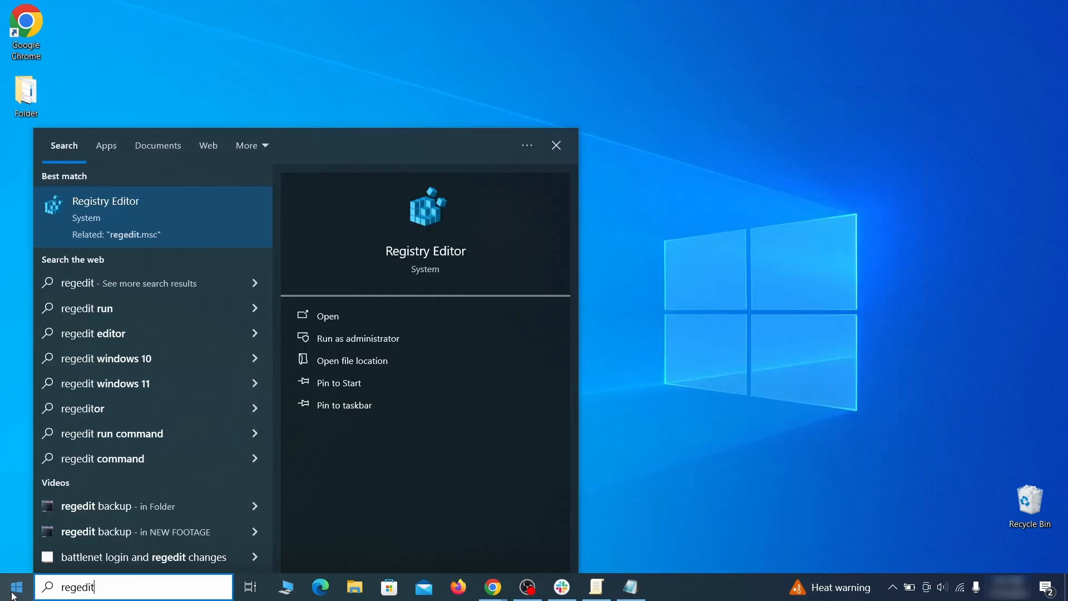
{"action": "right_click", "coordinate": [213, 211]}
{"action": "left_click", "coordinate": [245, 230]}
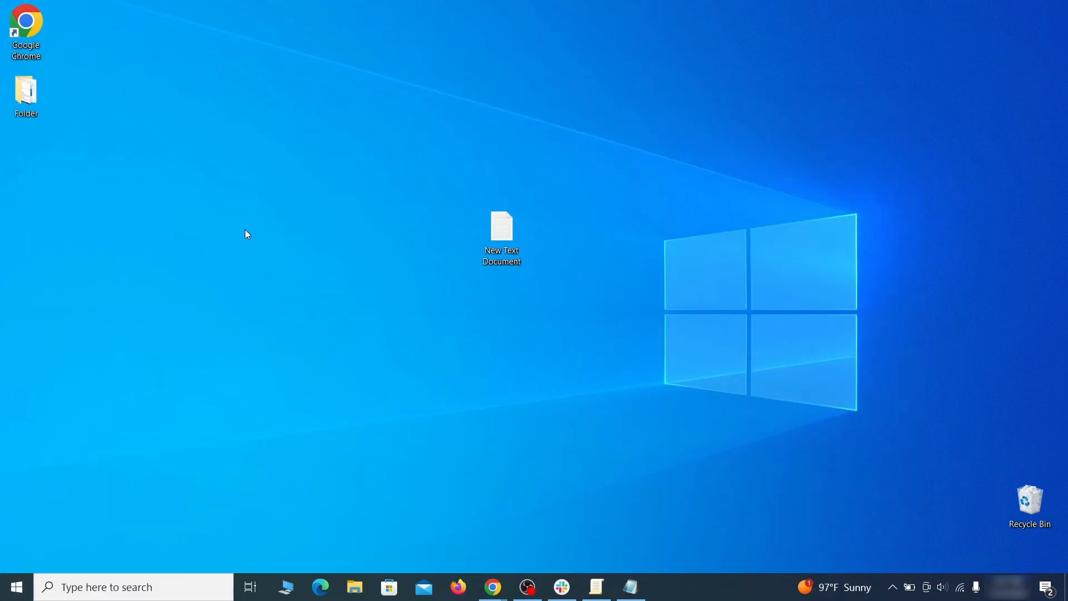
Copy the policy value sdovheoncoighvoienoibnasd from the Notepad document and search the registry for it
{"action": "key", "text": "ctrl+f"}
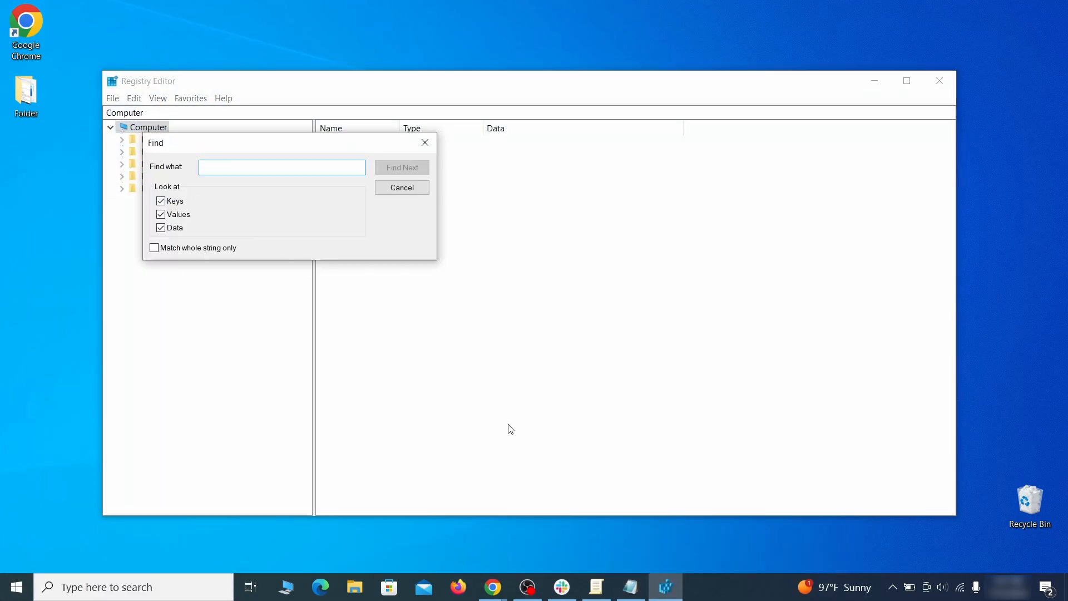
{"action": "left_click", "coordinate": [634, 589]}
{"action": "double_click", "coordinate": [223, 145]}
{"action": "right_click", "coordinate": [239, 147]}
{"action": "left_click", "coordinate": [269, 186]}
{"action": "left_click", "coordinate": [109, 205]}
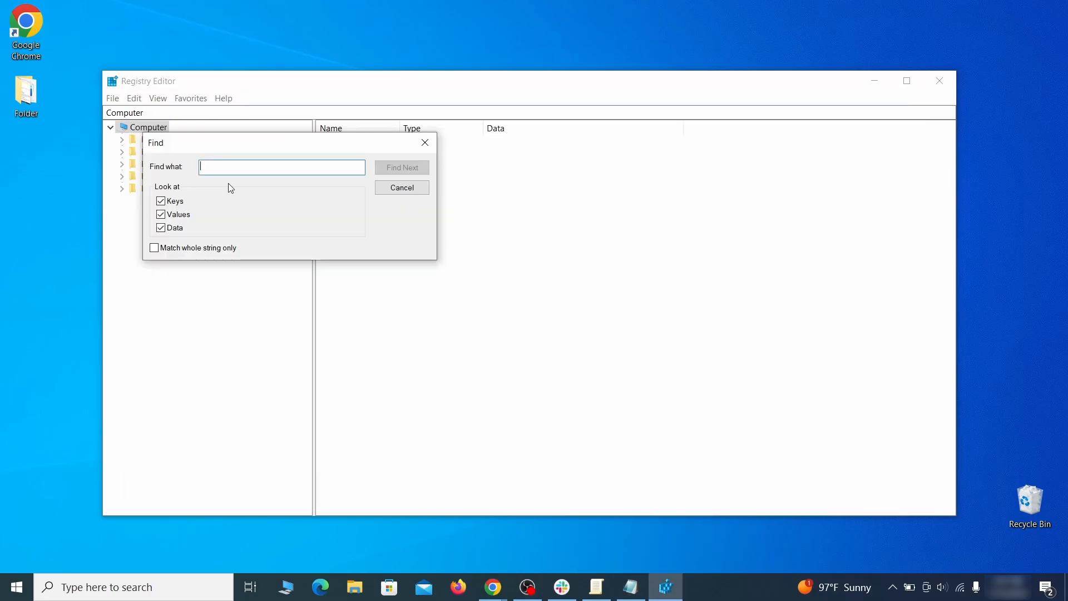
{"action": "right_click", "coordinate": [238, 169]}
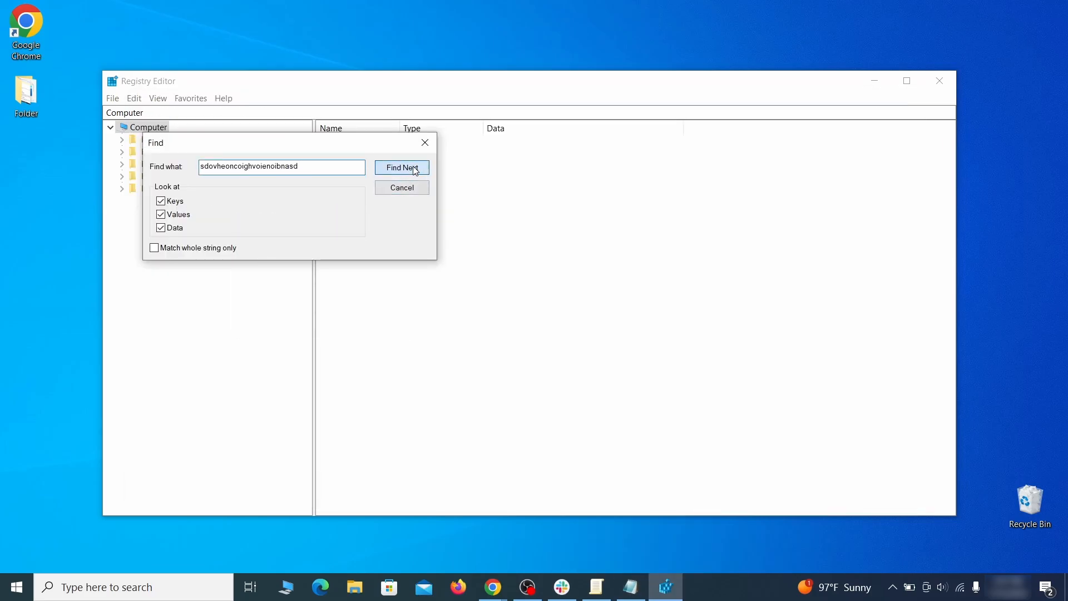
{"action": "left_click", "coordinate": [416, 171]}
Delete the found Recommended key under Policies\Google\Chrome in Group Policy Objects, and prepare another registry search
{"action": "right_click", "coordinate": [264, 335]}
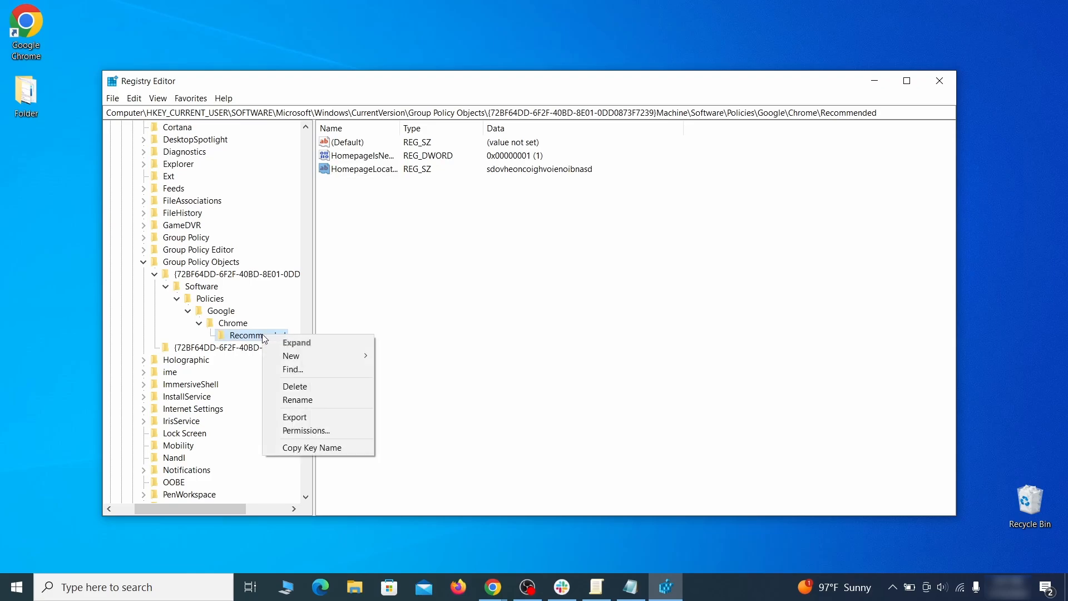
{"action": "left_click", "coordinate": [321, 393]}
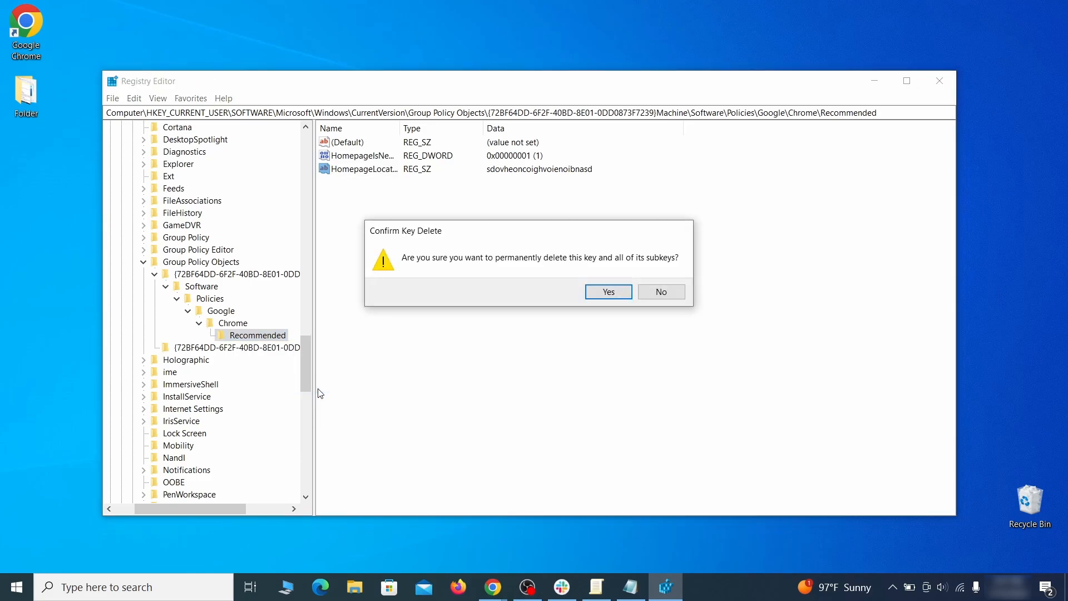
{"action": "left_click", "coordinate": [625, 292]}
{"action": "left_click", "coordinate": [134, 98]}
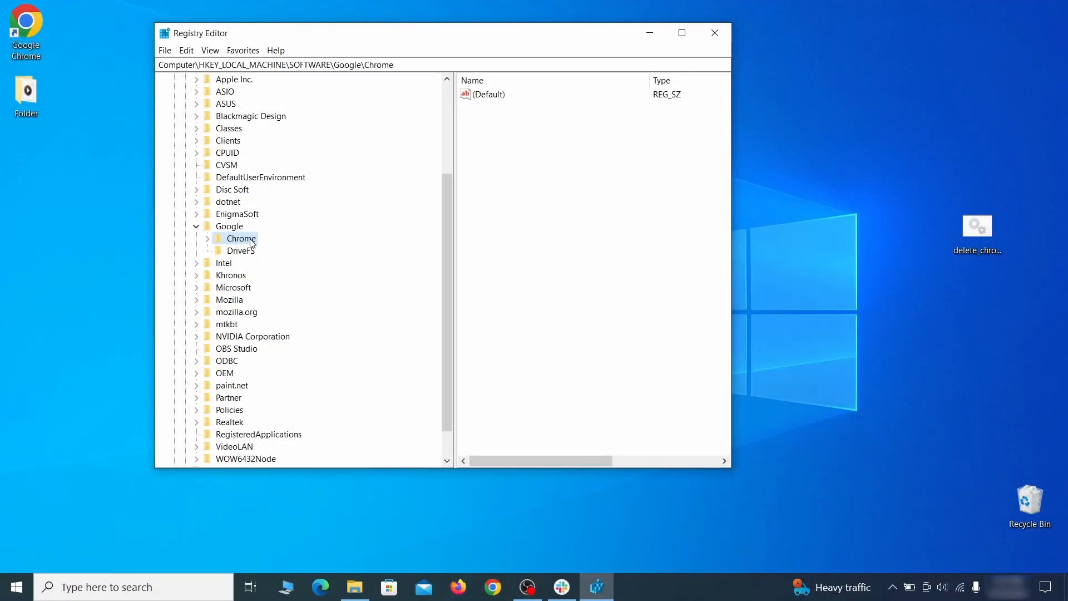
Try to delete the HKEY_LOCAL_MACHINE\SOFTWARE\Google\Chrome key
{"action": "right_click", "coordinate": [241, 240]}
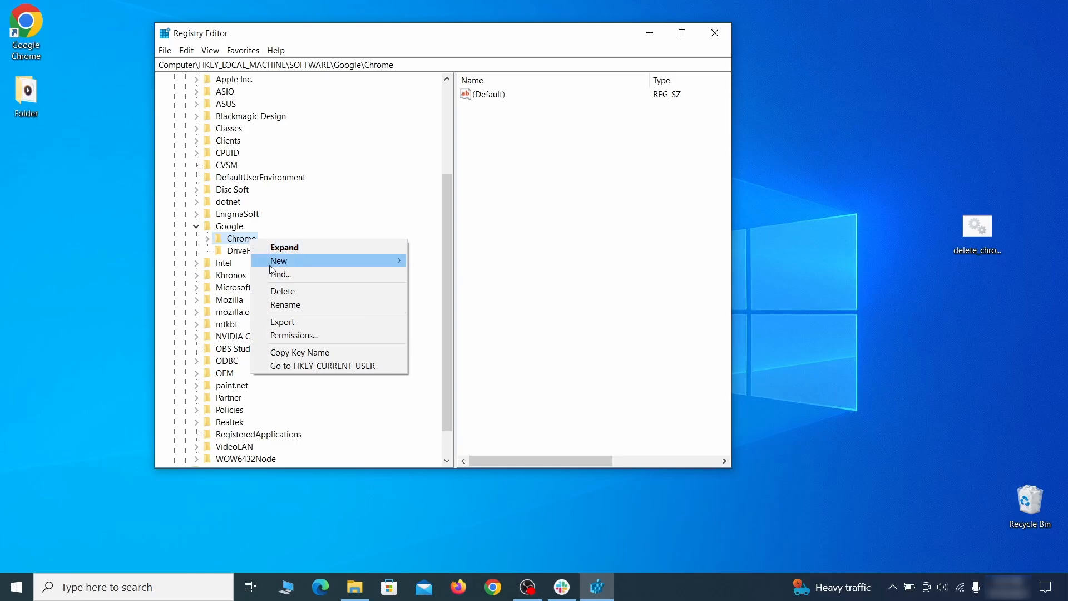
{"action": "left_click", "coordinate": [295, 292]}
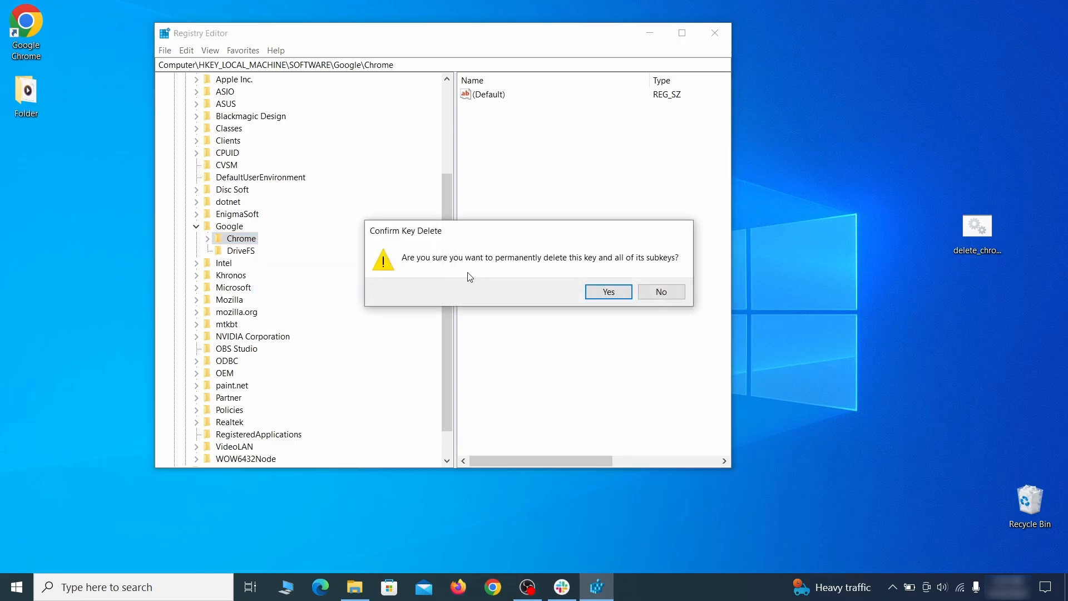
{"action": "left_click", "coordinate": [619, 297]}
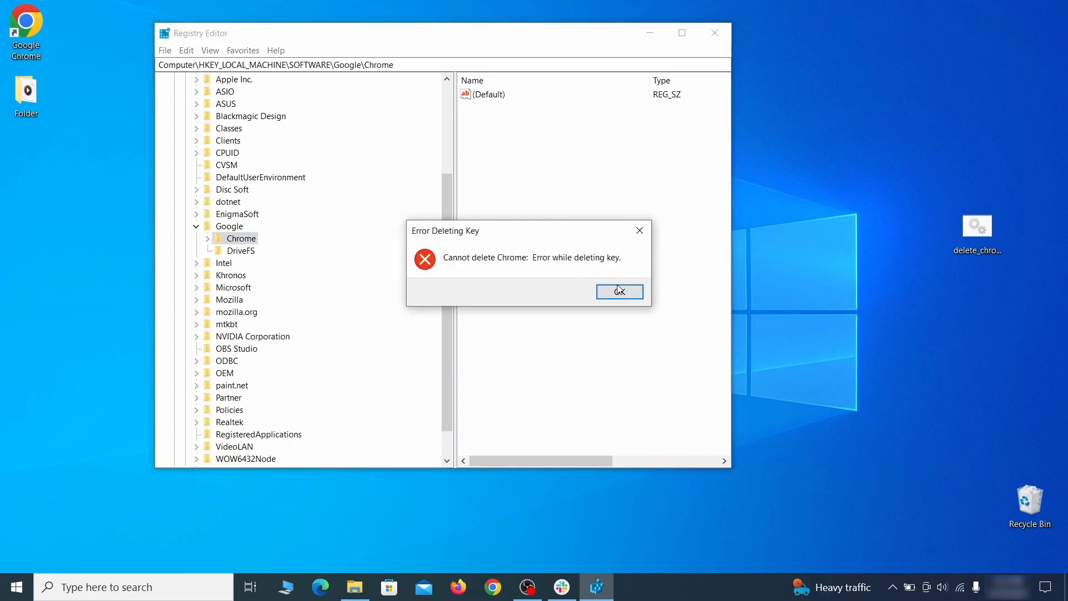
{"action": "left_click", "coordinate": [619, 291]}
Change the owner of the HKEY_LOCAL_MACHINE\SOFTWARE\Google\Chrome key to Everyone in its advanced security settings
{"action": "right_click", "coordinate": [251, 243]}
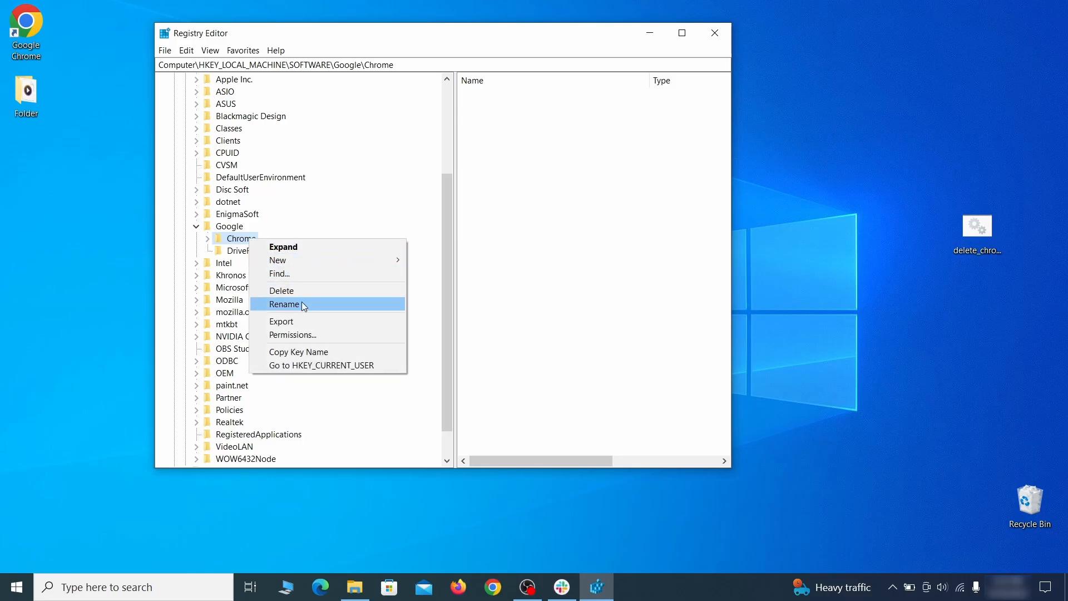
{"action": "left_click", "coordinate": [316, 334]}
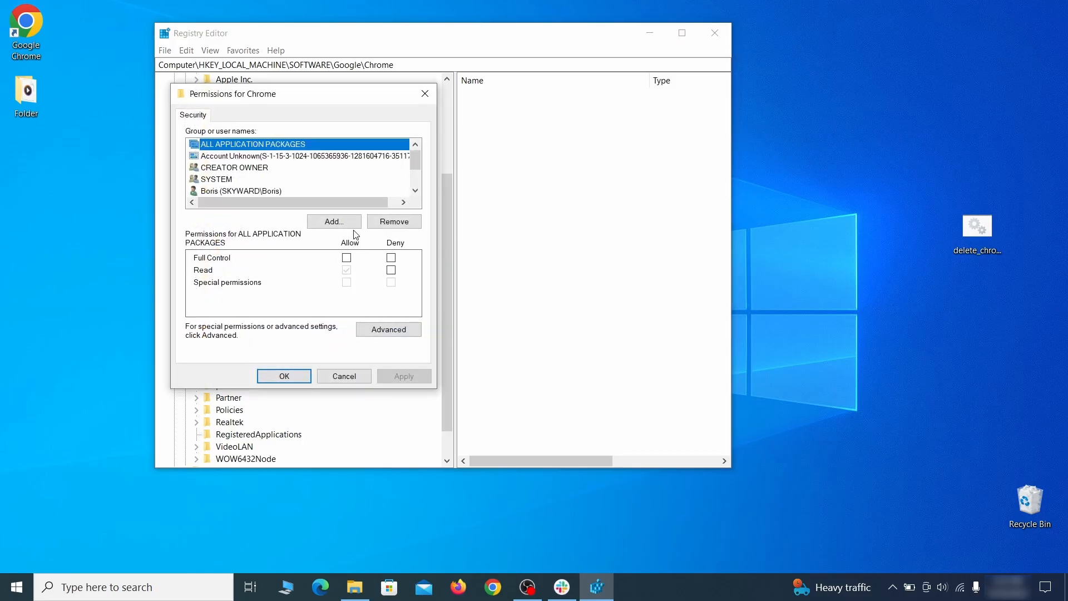
{"action": "left_click", "coordinate": [388, 330]}
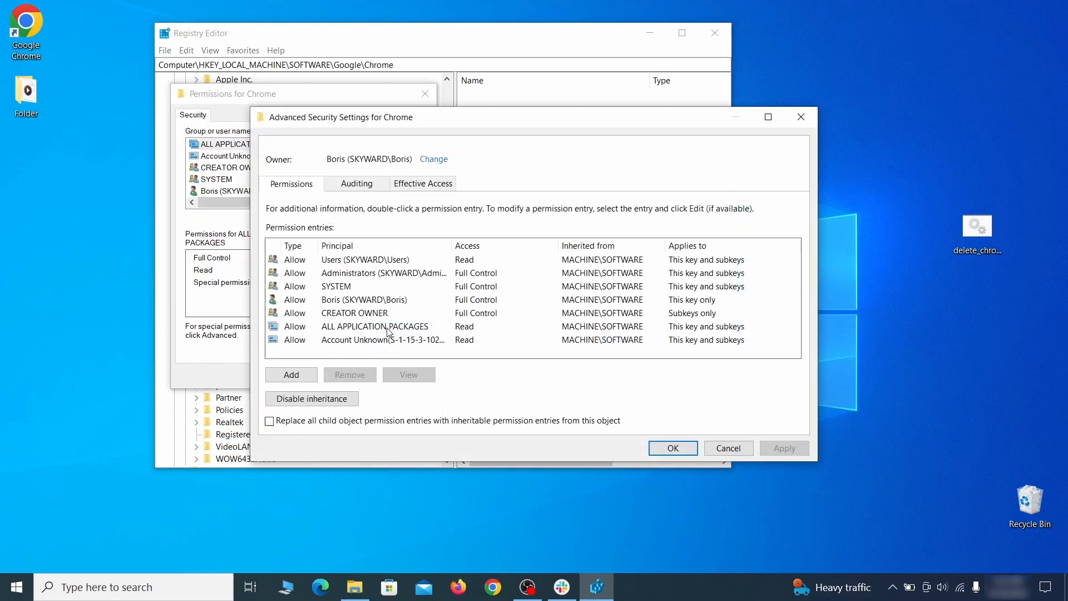
{"action": "left_click", "coordinate": [433, 160]}
{"action": "type", "text": "everyon"}
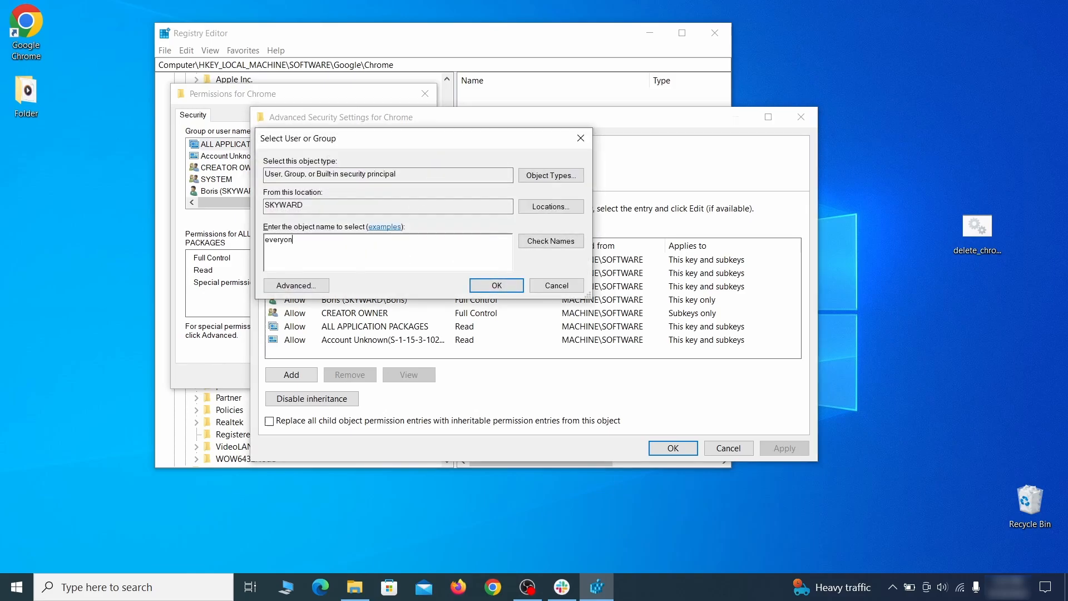
{"action": "type", "text": "e"}
{"action": "left_click", "coordinate": [555, 245]}
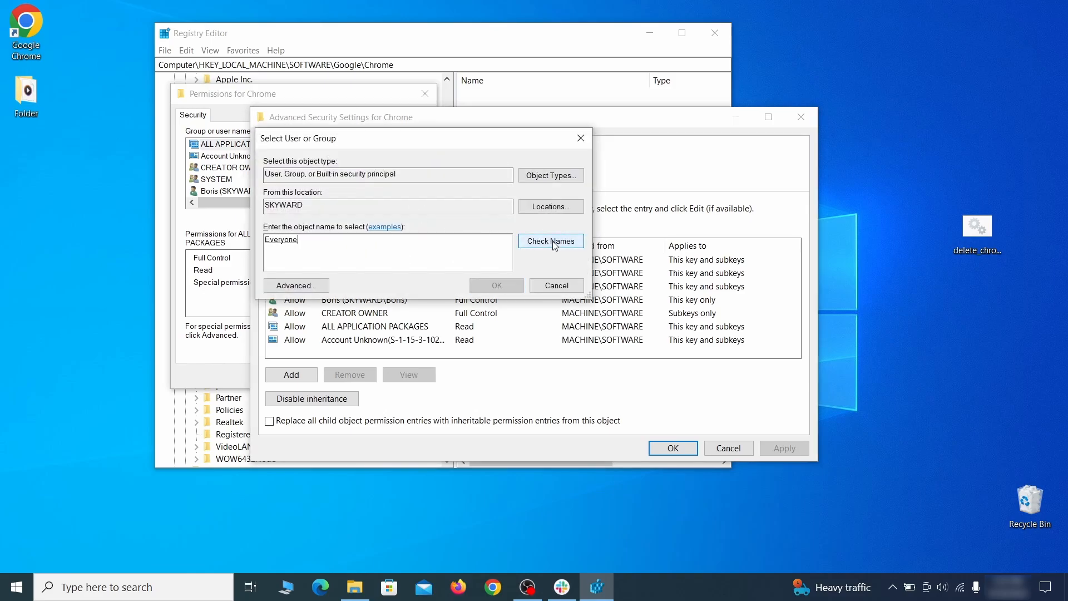
{"action": "left_click", "coordinate": [504, 287]}
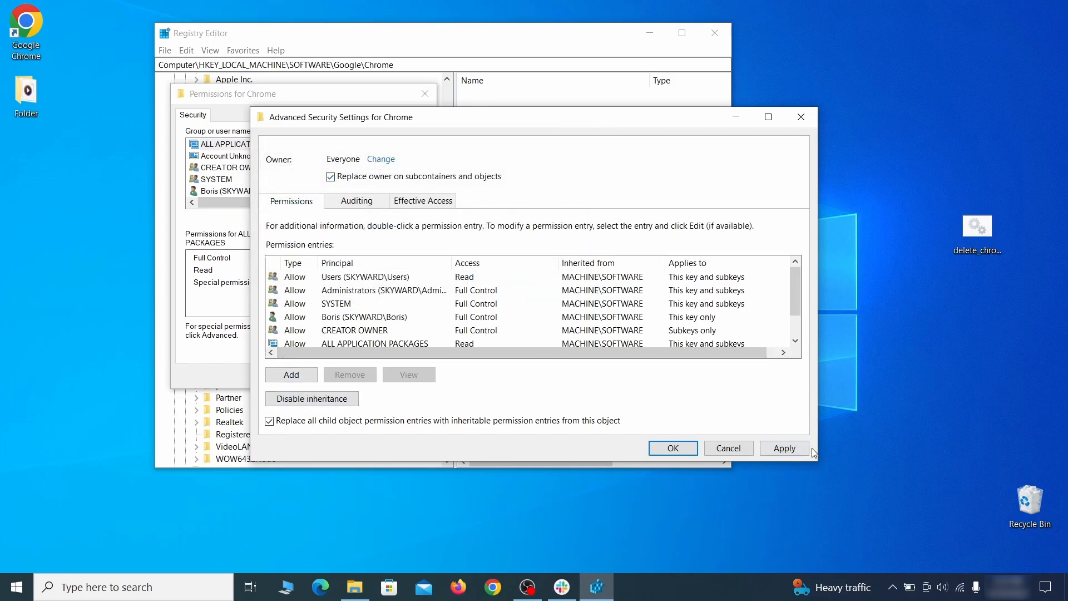
Apply owner replacement on subcontainers and replacement of all child object permission entries to the Chrome key, and close its permissions
{"action": "left_click", "coordinate": [784, 450]}
{"action": "left_click", "coordinate": [581, 355]}
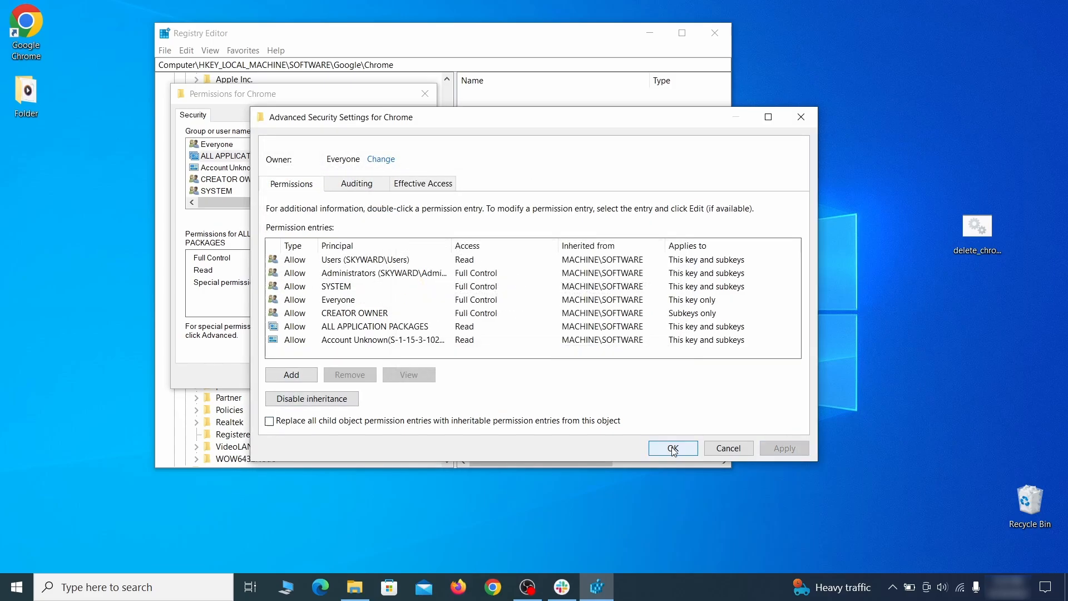
{"action": "left_click", "coordinate": [674, 449]}
{"action": "left_click", "coordinate": [281, 374]}
Delete the HKEY_LOCAL_MACHINE\SOFTWARE\Google\Chrome key with all its subkeys
{"action": "right_click", "coordinate": [241, 238]}
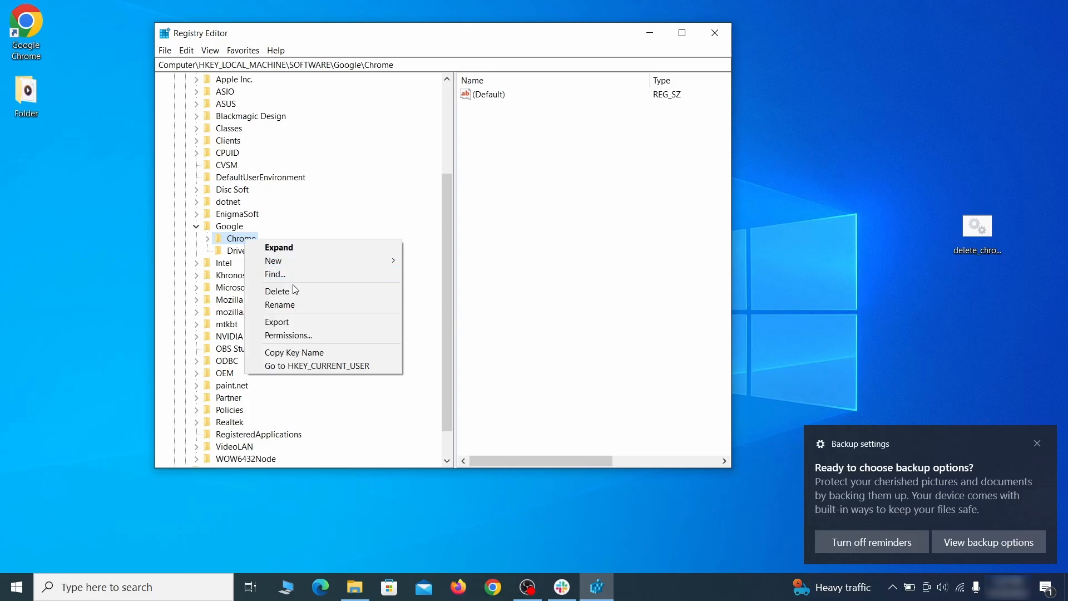
{"action": "left_click", "coordinate": [303, 295]}
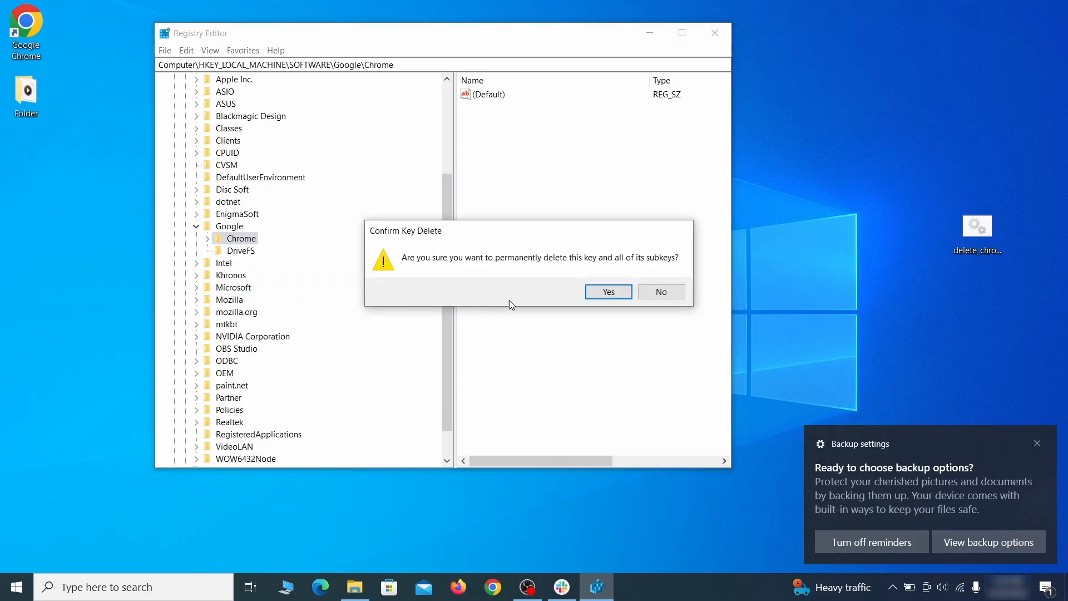
{"action": "left_click", "coordinate": [609, 292]}
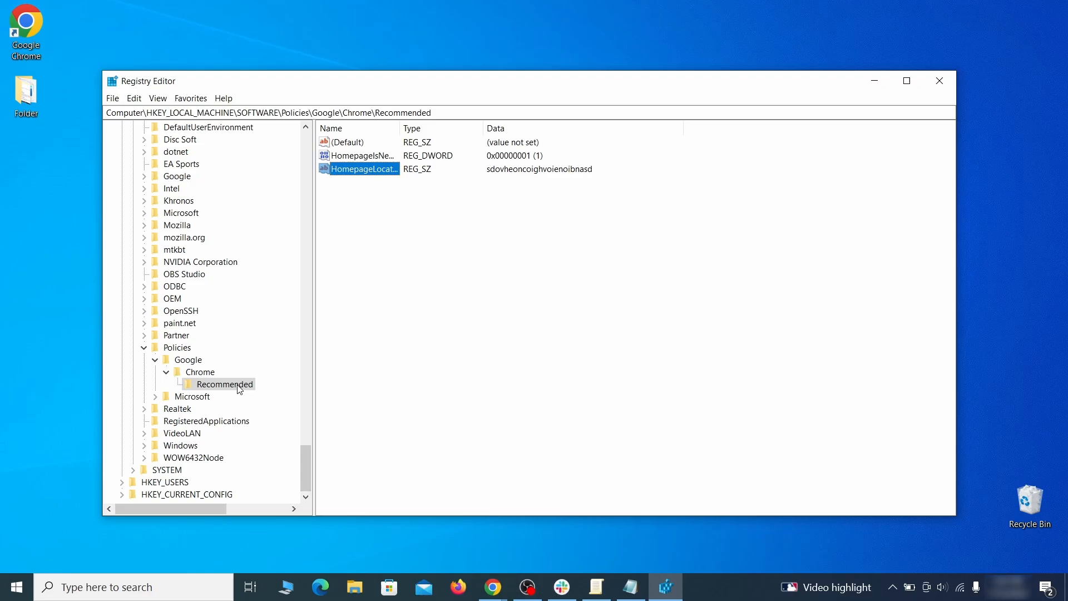
Delete the Recommended key under HKEY_LOCAL_MACHINE\SOFTWARE\Policies\Google\Chrome
{"action": "right_click", "coordinate": [248, 385]}
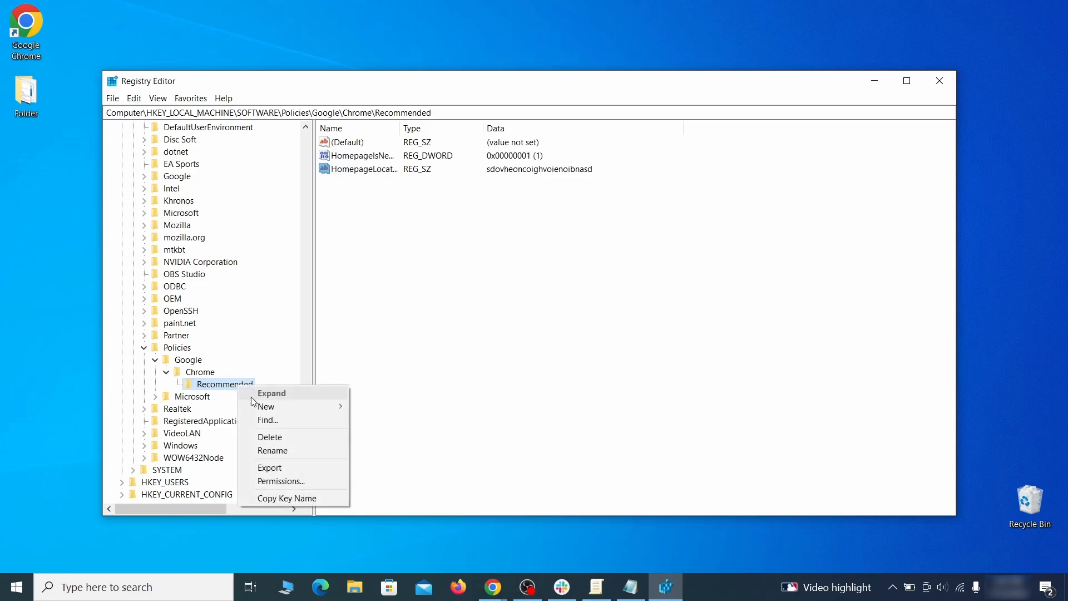
{"action": "left_click", "coordinate": [282, 439]}
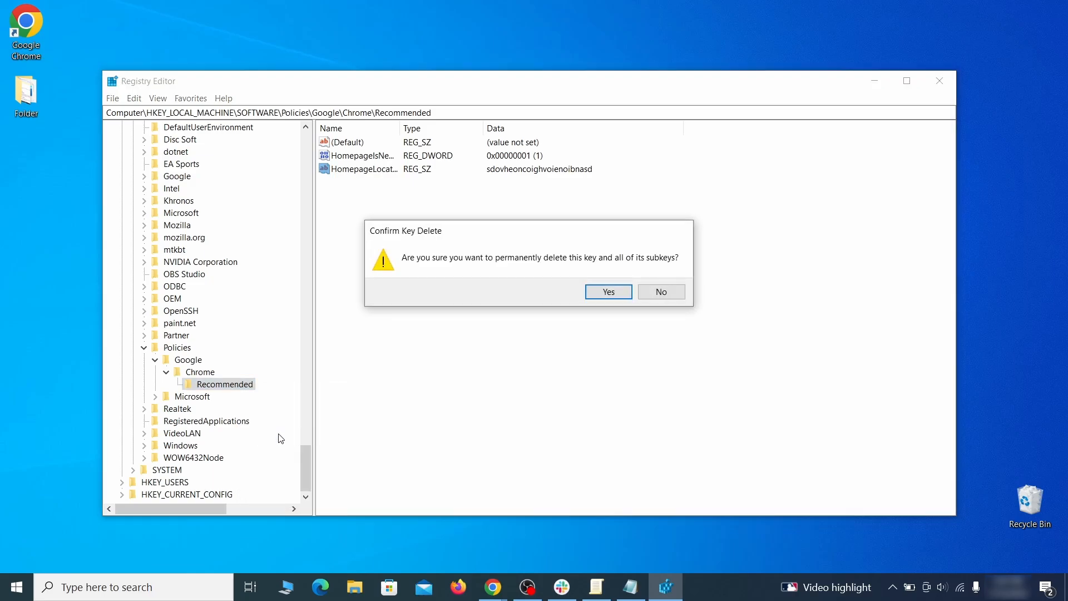
{"action": "left_click", "coordinate": [620, 292]}
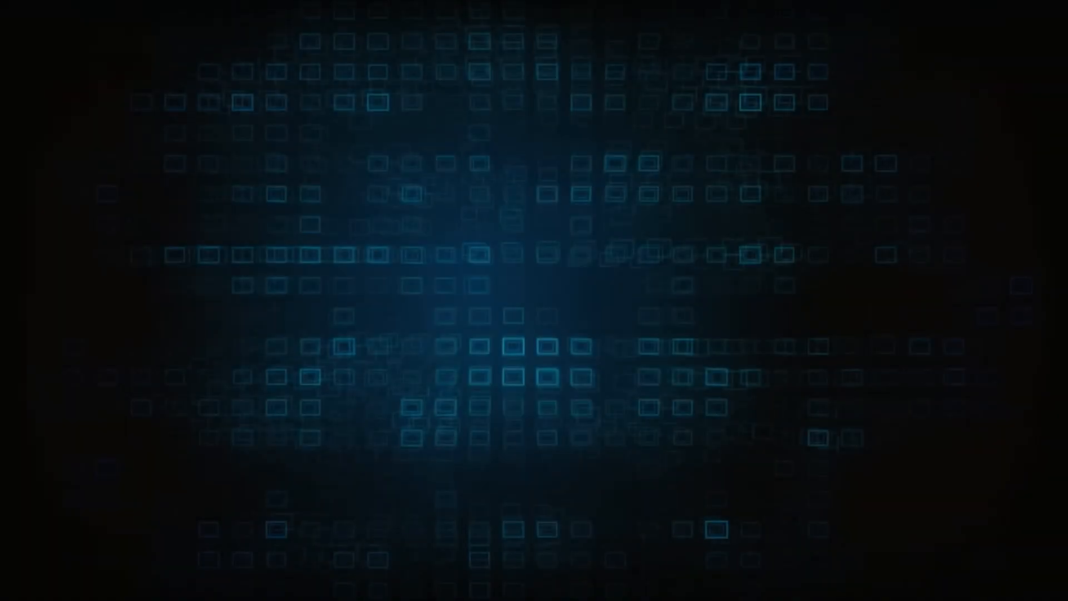
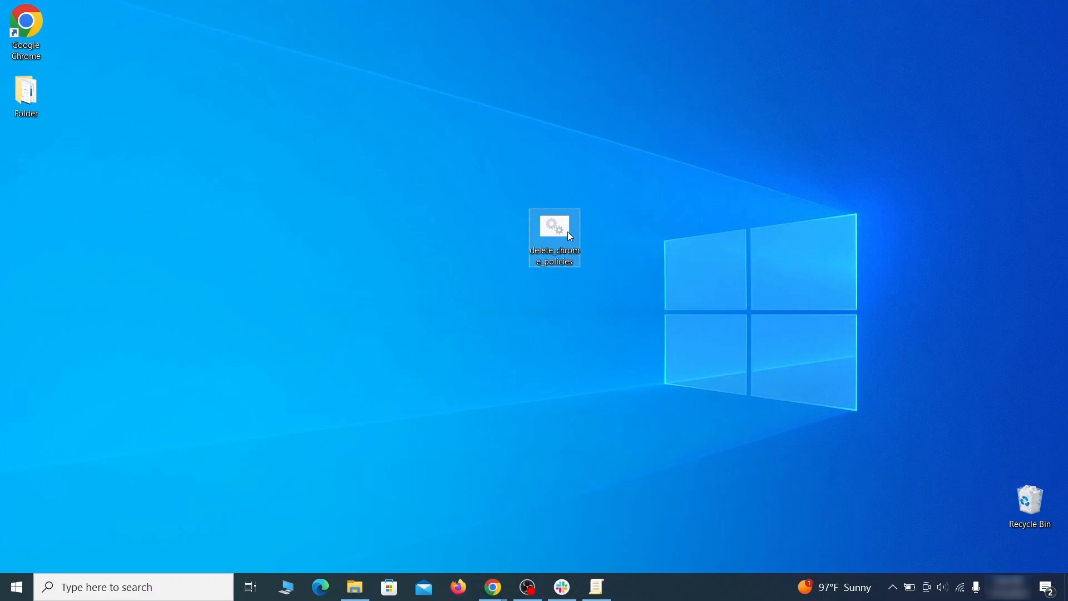
Run delete_chrome_policies.bat as administrator despite the SmartScreen block, and close its console window once the script has run
{"action": "right_click", "coordinate": [568, 232]}
{"action": "left_click", "coordinate": [640, 286]}
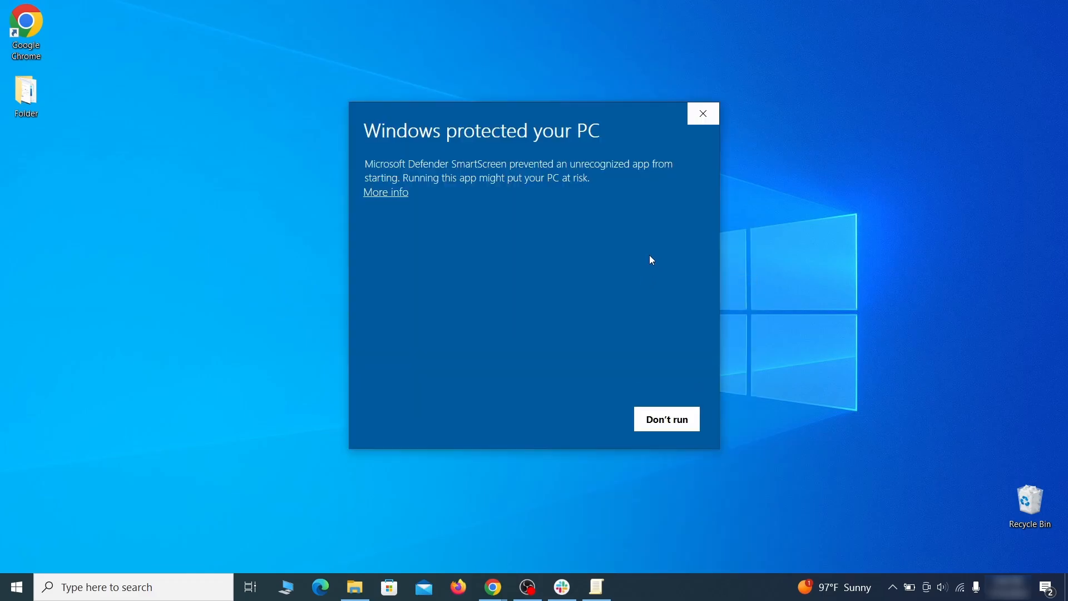
{"action": "left_click", "coordinate": [390, 192]}
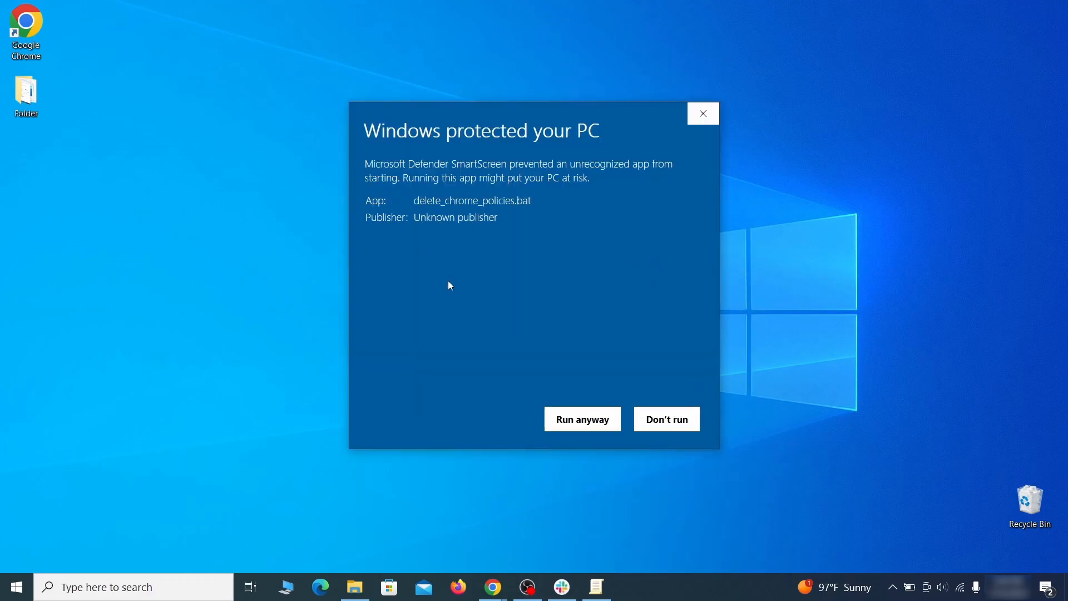
{"action": "left_click", "coordinate": [583, 431]}
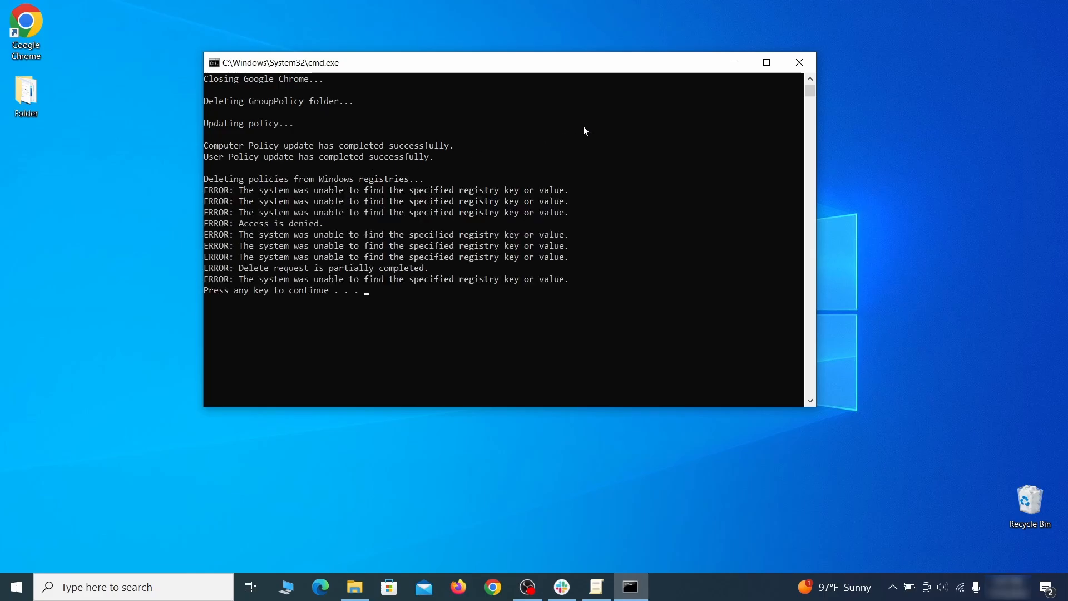
{"action": "left_click", "coordinate": [804, 66]}
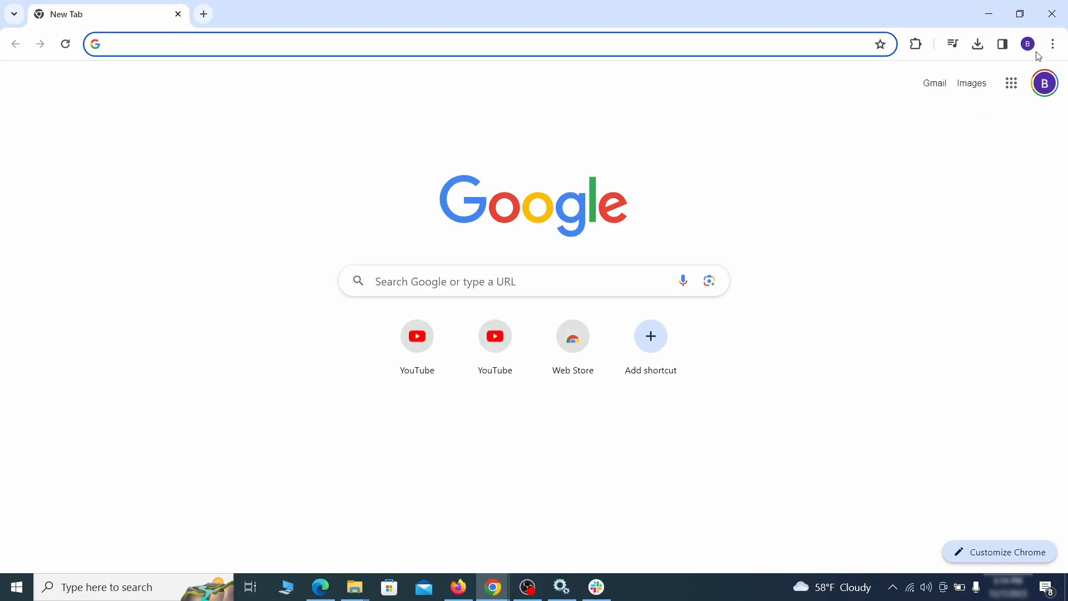
Disable the Add to Zola Button extension in Chrome and remove it from the browser
{"action": "left_click", "coordinate": [1054, 44]}
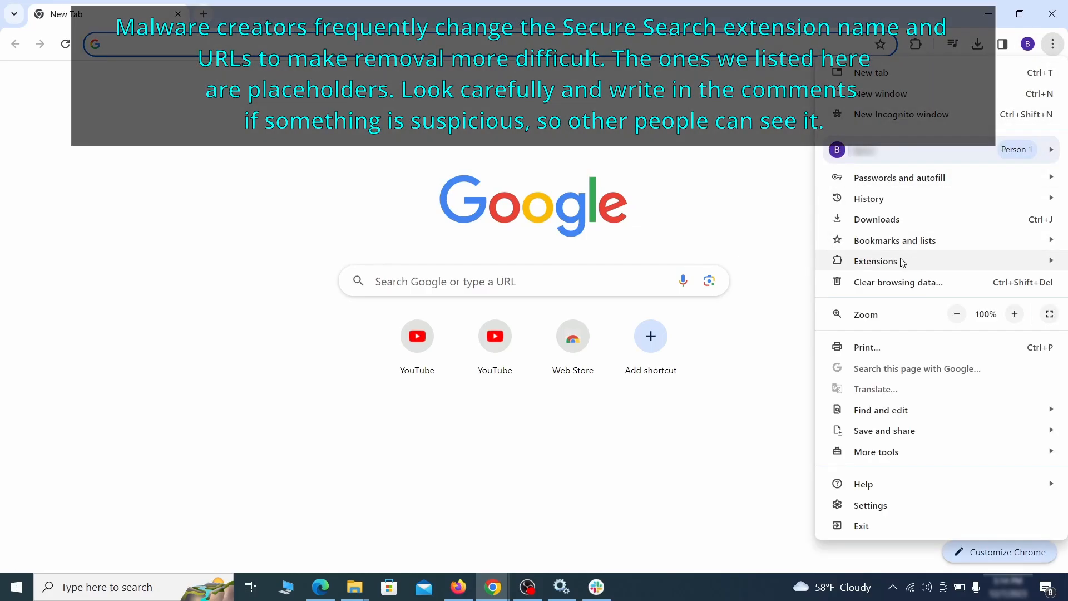
{"action": "mouse_move", "coordinate": [843, 265]}
{"action": "left_click", "coordinate": [786, 265]}
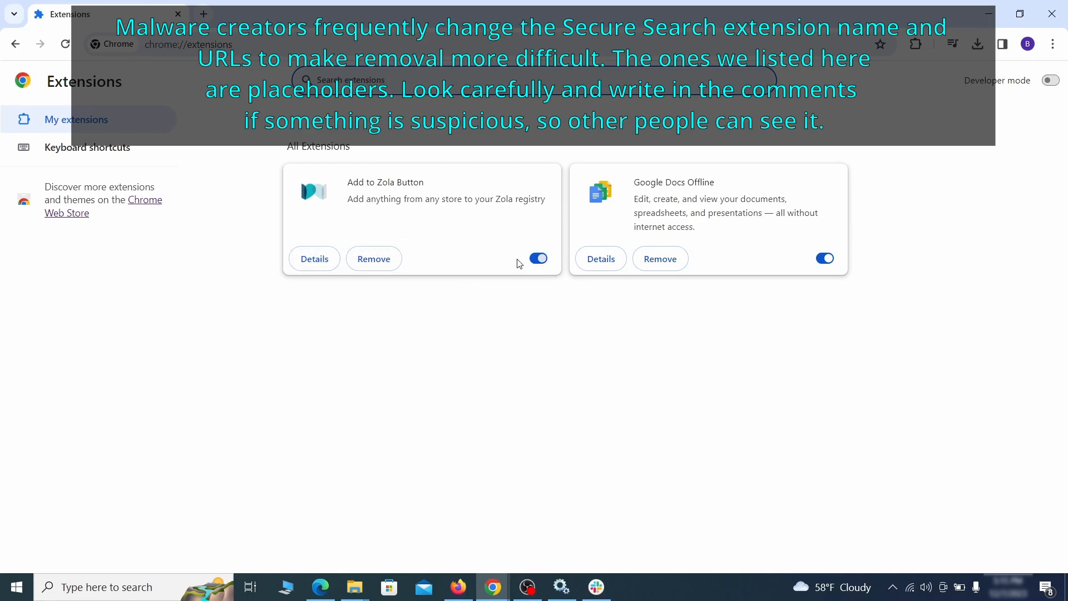
{"action": "left_click", "coordinate": [537, 258]}
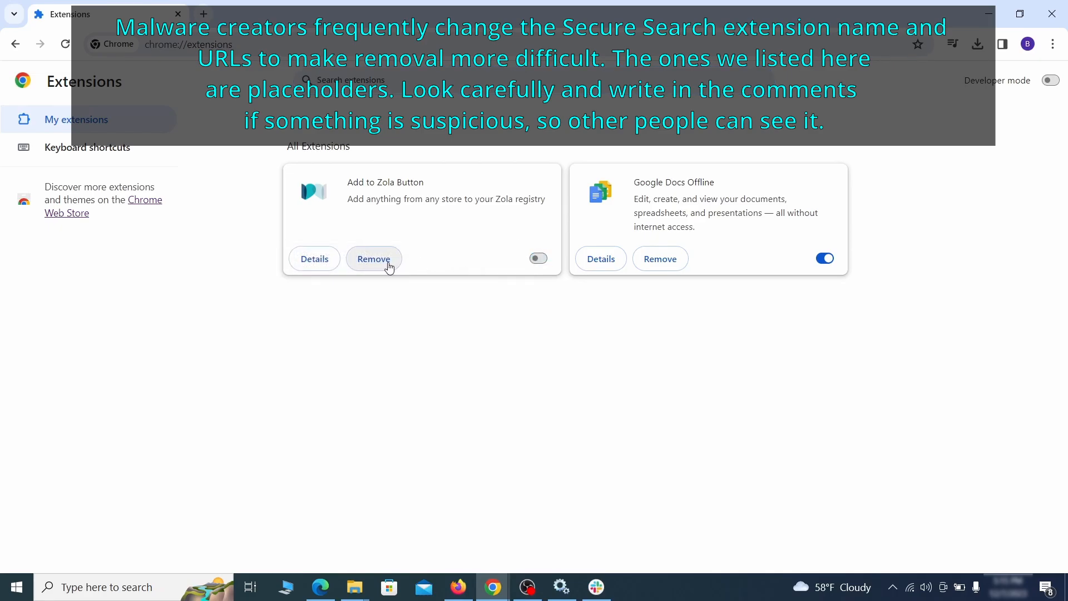
{"action": "left_click", "coordinate": [388, 263]}
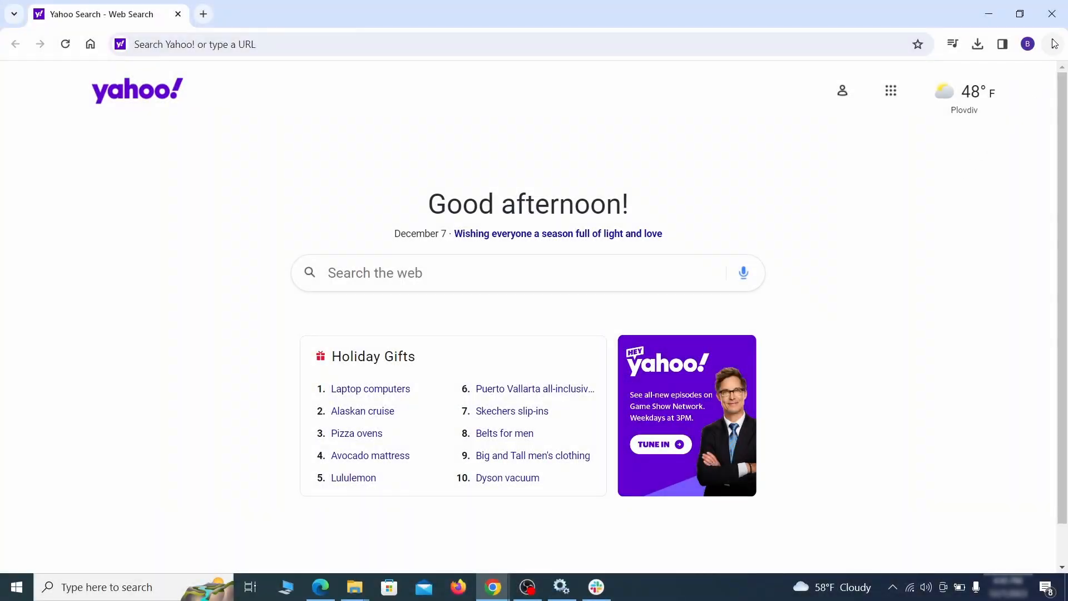
Clear Chrome's browsing data with the advanced options, adding autofill form data, site settings and hosted app data but leaving passwords out
{"action": "left_click", "coordinate": [1053, 44]}
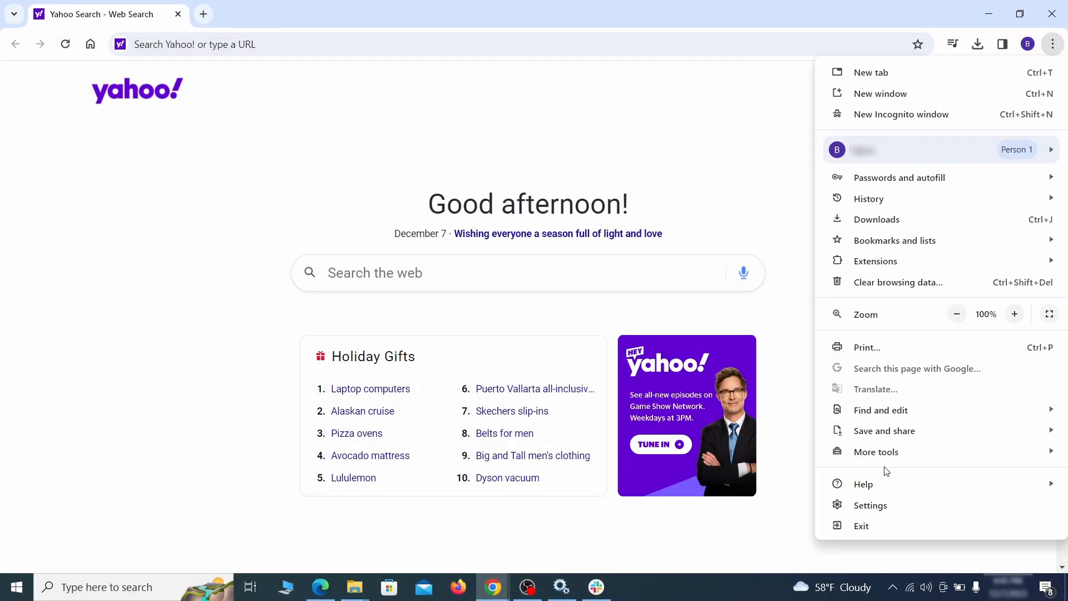
{"action": "left_click", "coordinate": [871, 506]}
{"action": "left_click", "coordinate": [129, 174]}
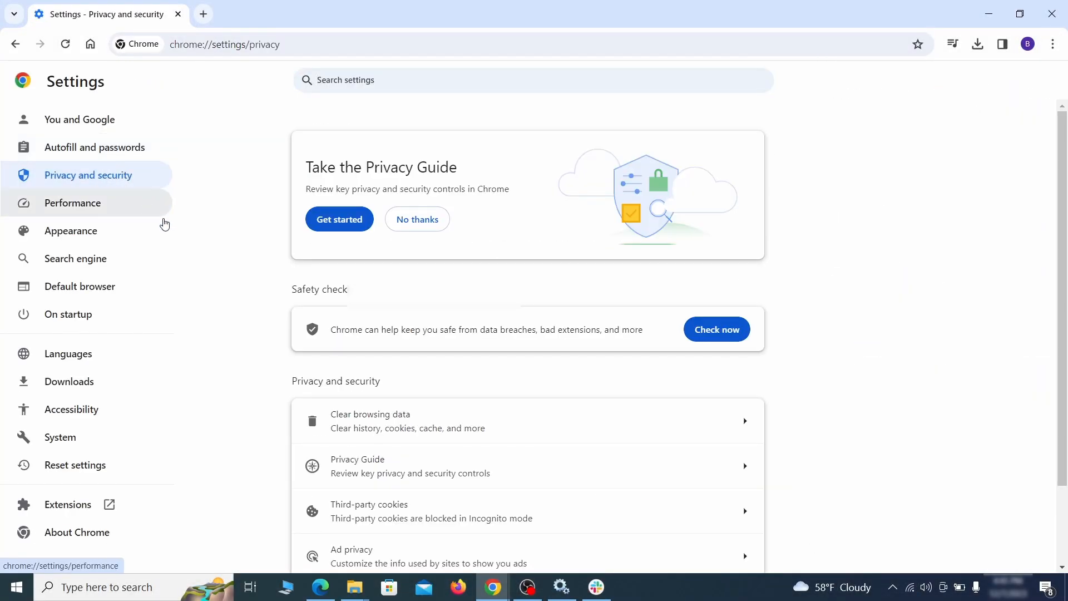
{"action": "scroll", "coordinate": [840, 364], "scroll_direction": "down", "scroll_amount": 1}
{"action": "left_click", "coordinate": [698, 359]}
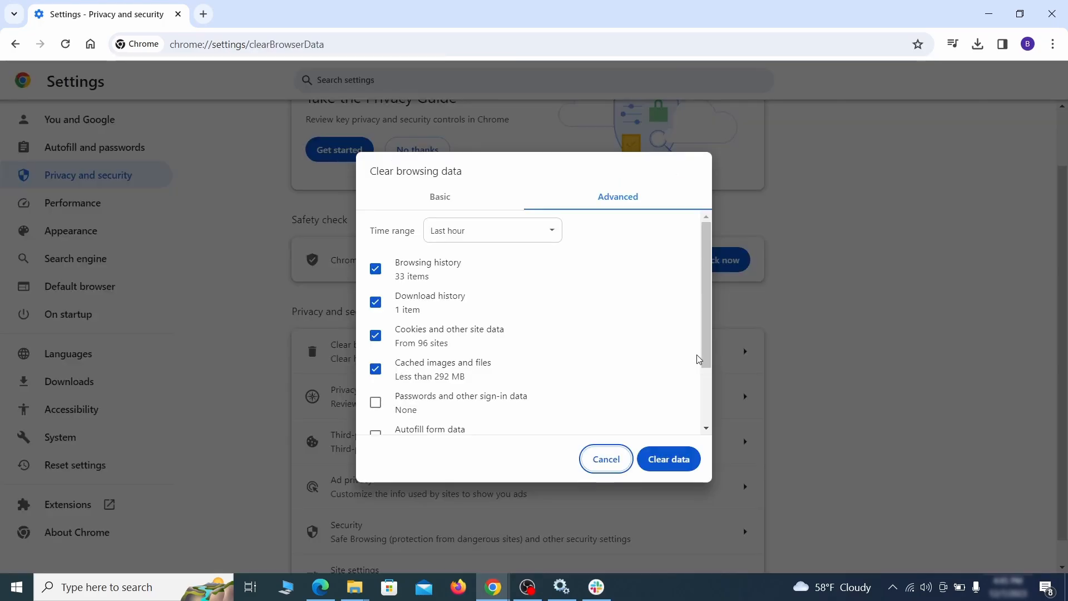
{"action": "left_click", "coordinate": [470, 200]}
{"action": "left_click", "coordinate": [595, 200]}
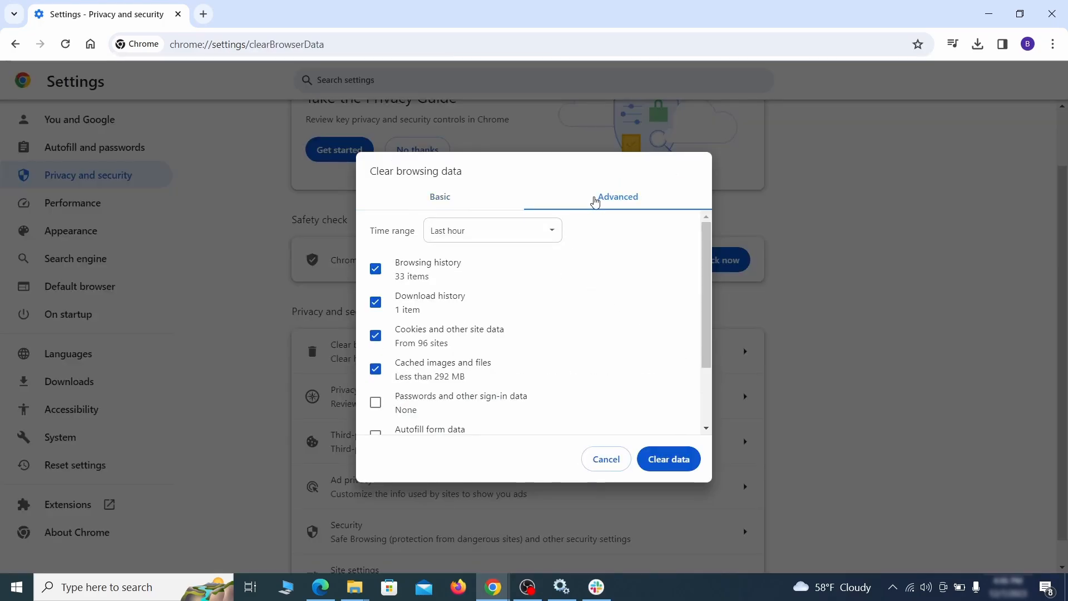
{"action": "scroll", "coordinate": [539, 317], "scroll_direction": "down", "scroll_amount": 2}
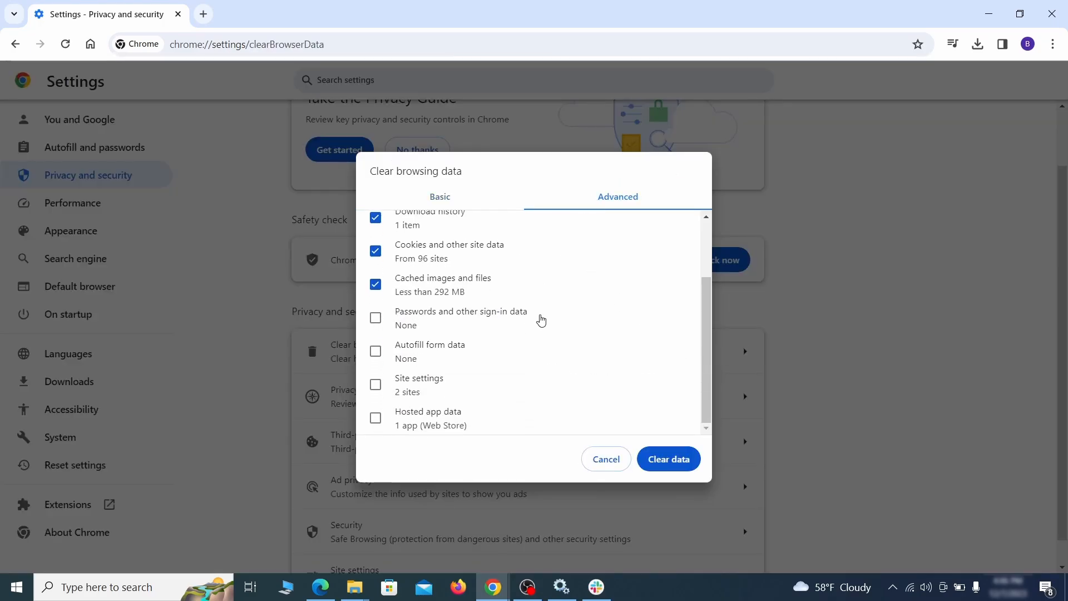
{"action": "left_click", "coordinate": [376, 357]}
{"action": "left_click", "coordinate": [376, 387]}
{"action": "left_click", "coordinate": [378, 420]}
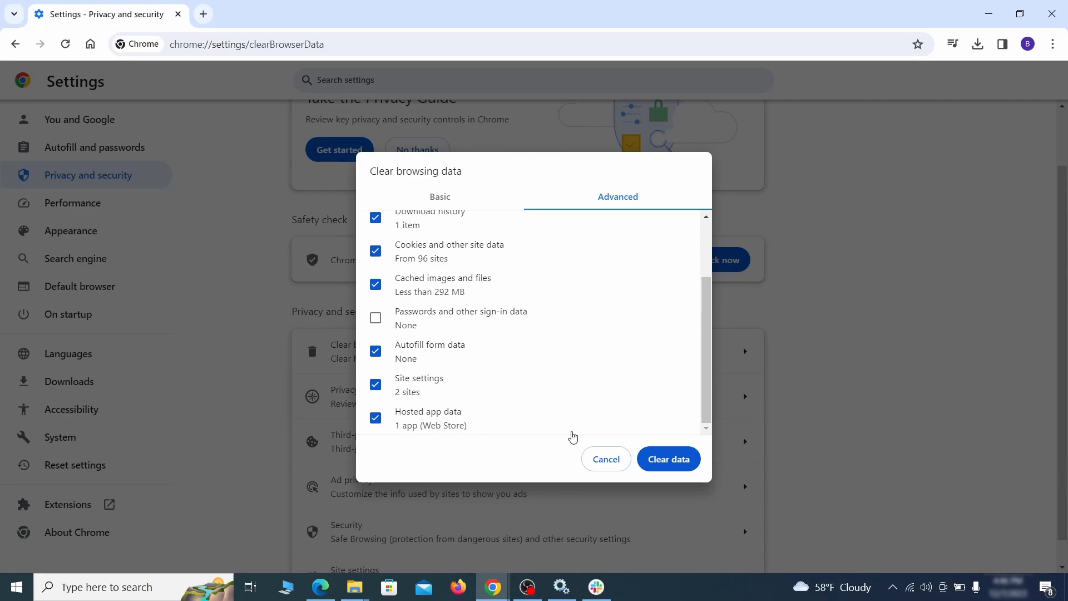
{"action": "left_click", "coordinate": [679, 463]}
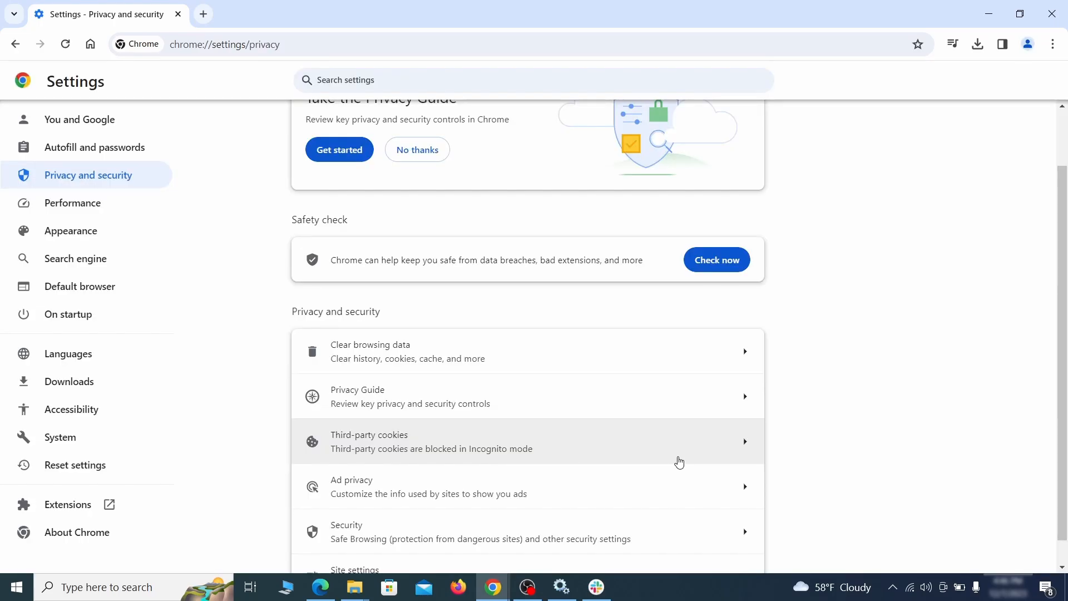
Remove ExampleRougeURL.com from the sites allowed to send notifications in Chrome's site settings
{"action": "scroll", "coordinate": [804, 365], "scroll_direction": "down", "scroll_amount": 1}
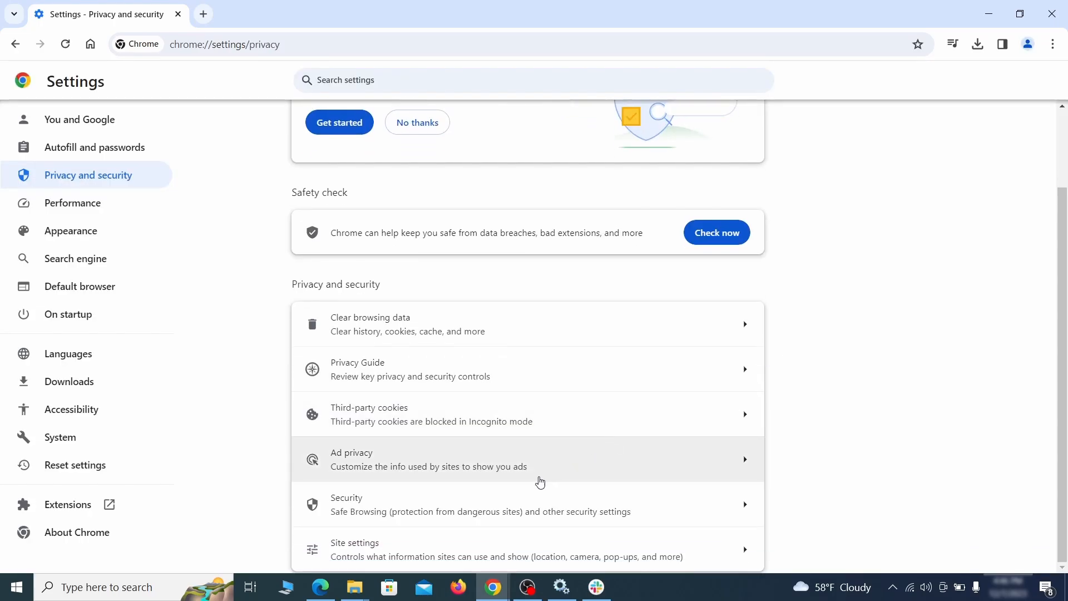
{"action": "left_click", "coordinate": [519, 543]}
{"action": "scroll", "coordinate": [767, 340], "scroll_direction": "down", "scroll_amount": 3}
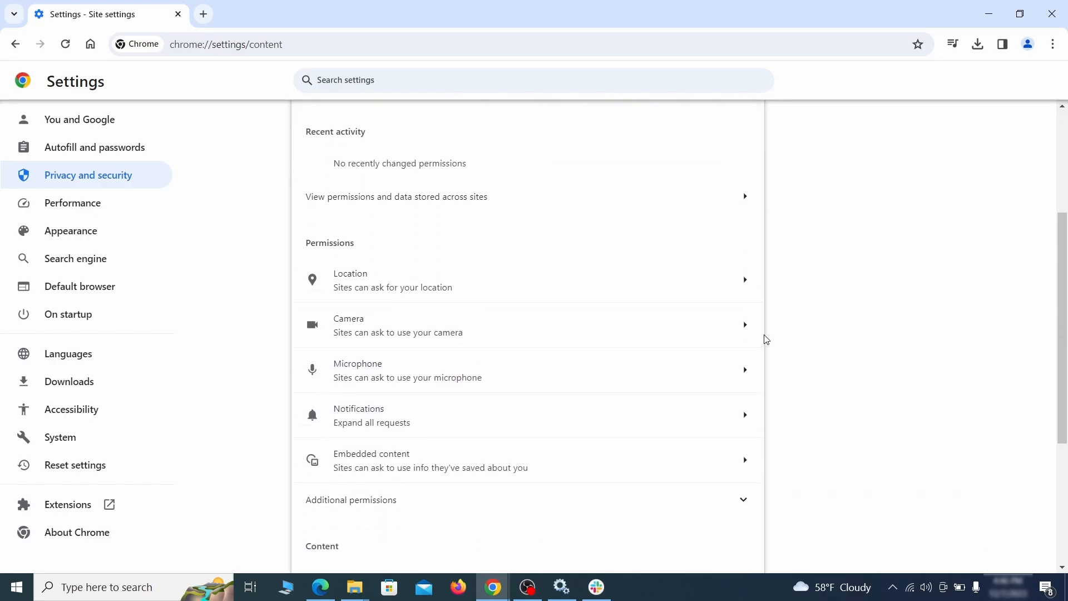
{"action": "scroll", "coordinate": [771, 333], "scroll_direction": "down", "scroll_amount": 1}
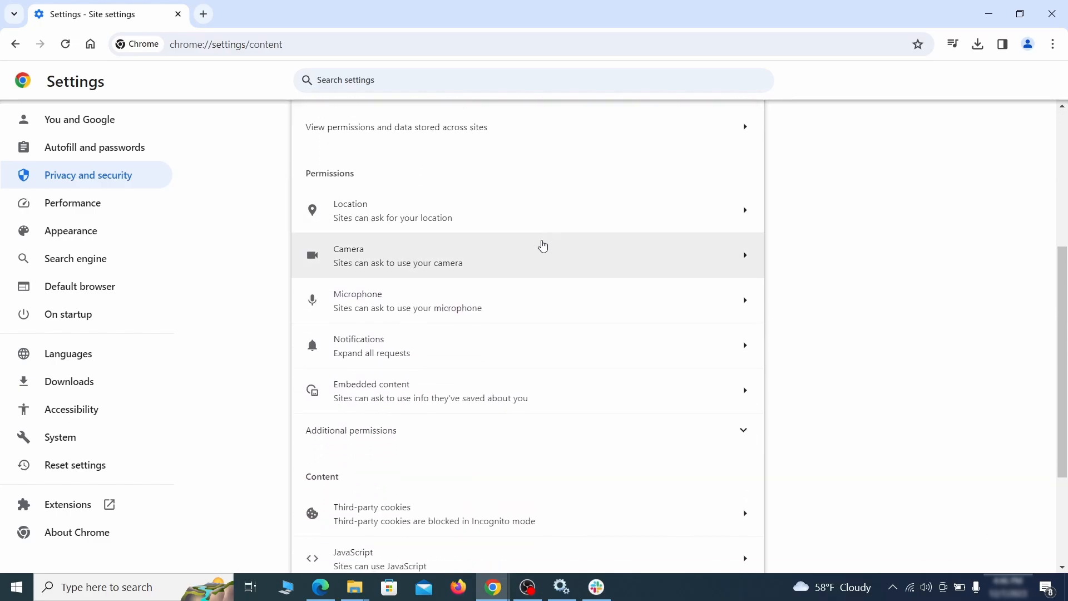
{"action": "left_click", "coordinate": [537, 221]}
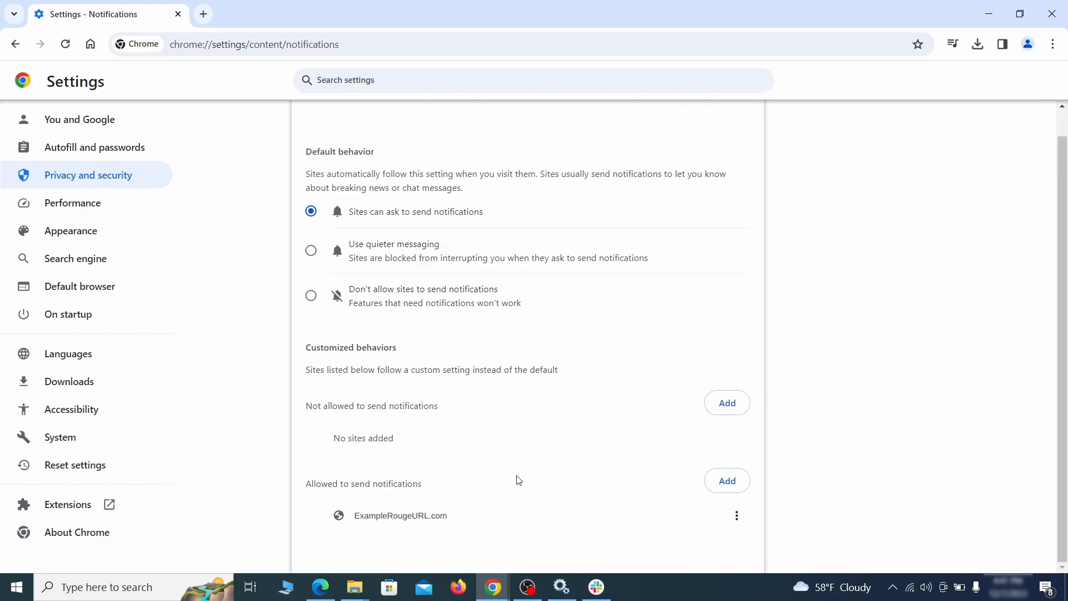
{"action": "left_click", "coordinate": [737, 517]}
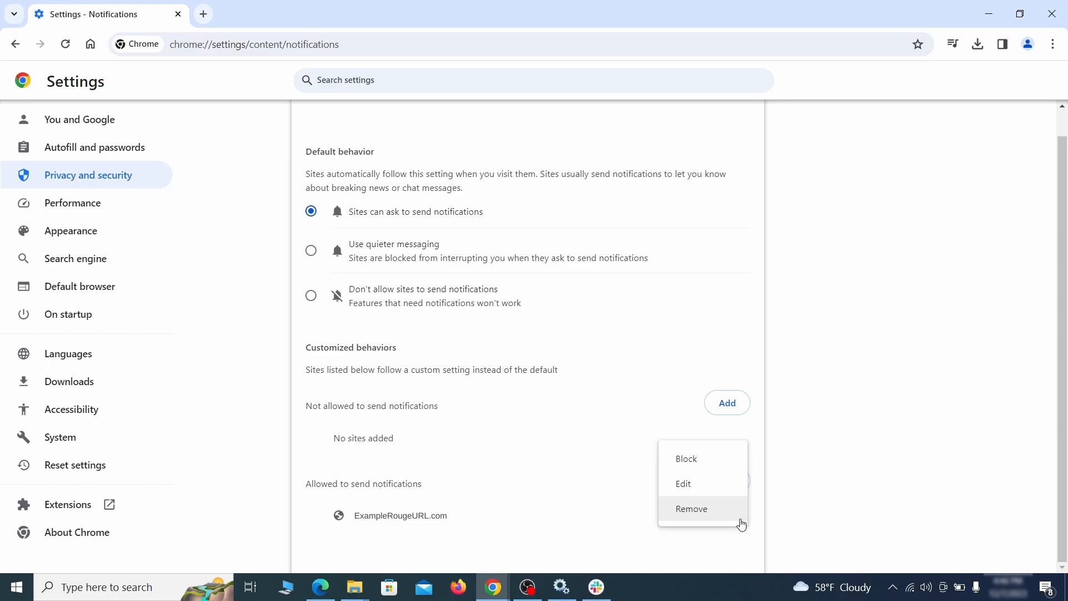
{"action": "left_click", "coordinate": [706, 514]}
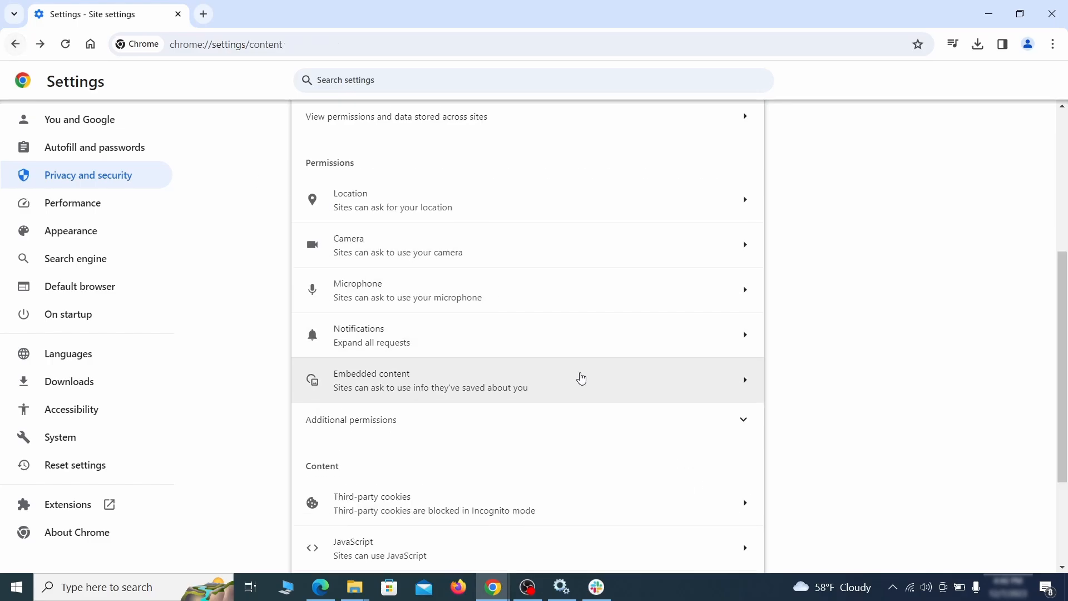
Remove ExampleRougeURL.com from the sites allowed to use third-party cookies and return to the site settings
{"action": "scroll", "coordinate": [578, 377], "scroll_direction": "down", "scroll_amount": 2}
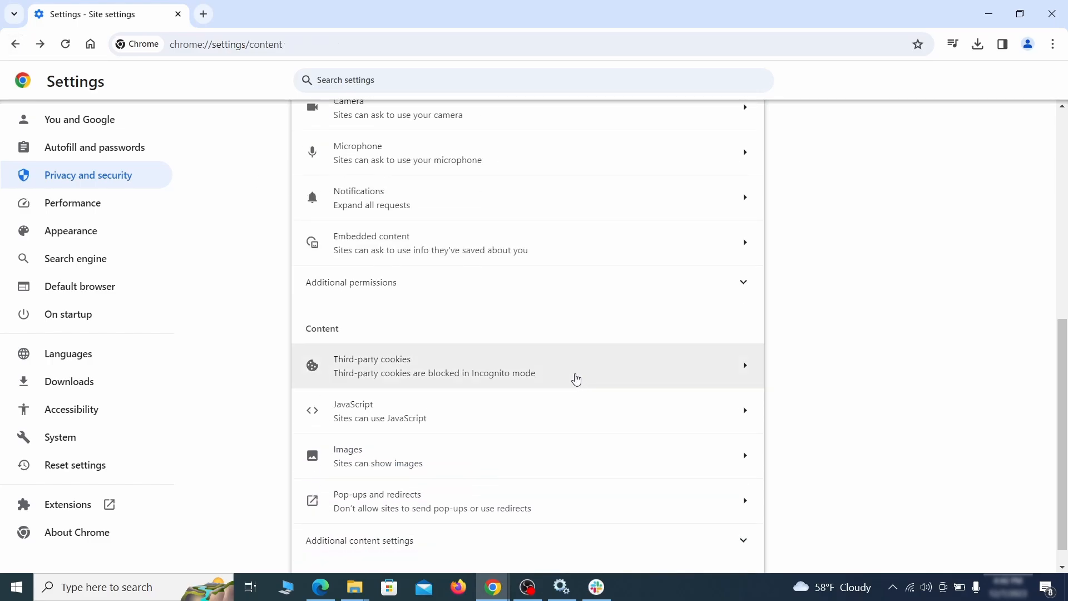
{"action": "left_click", "coordinate": [576, 376]}
{"action": "scroll", "coordinate": [577, 376], "scroll_direction": "down", "scroll_amount": 5}
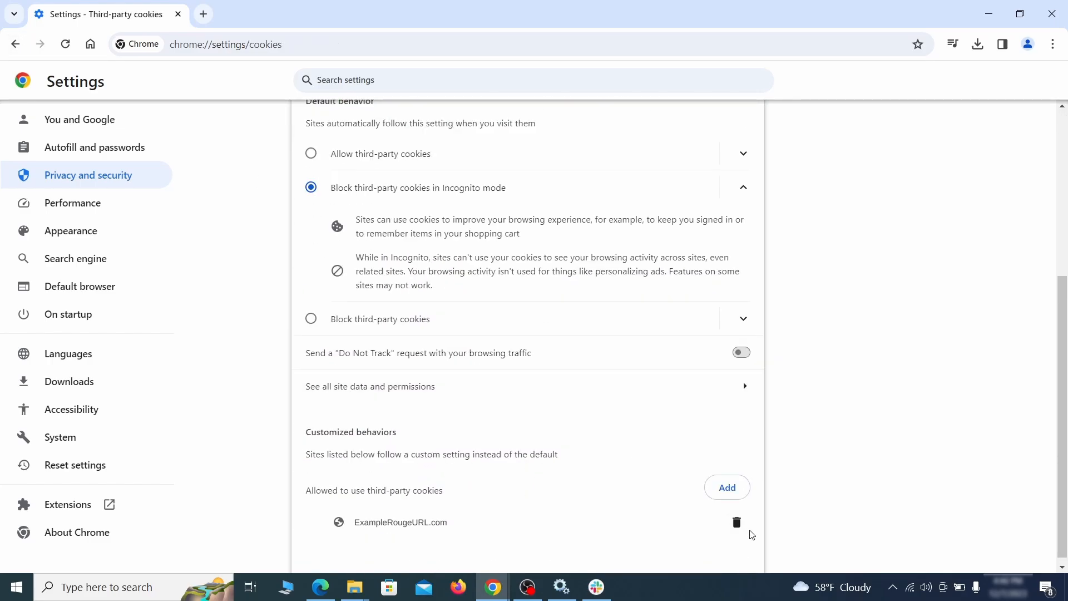
{"action": "left_click", "coordinate": [737, 523]}
{"action": "key", "text": "alt+Left"}
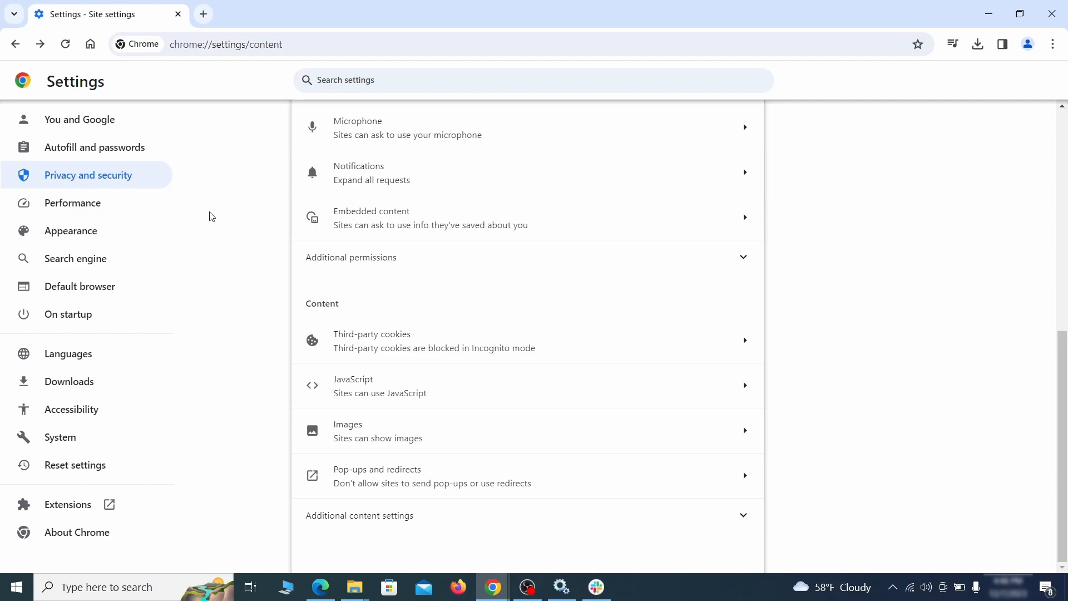
{"action": "left_click", "coordinate": [145, 234]}
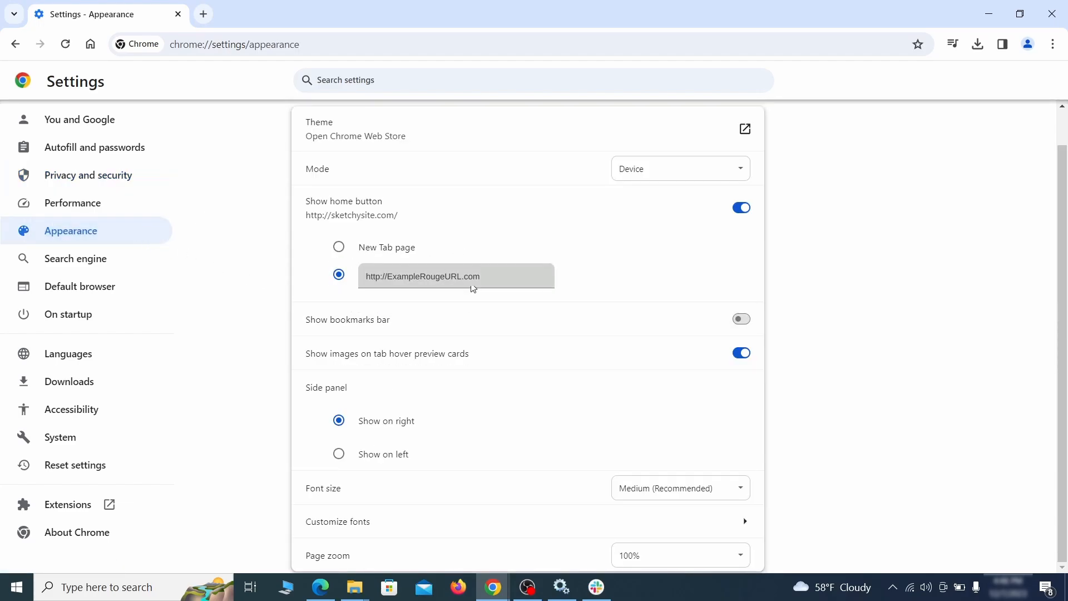
{"action": "left_click_drag", "start_coordinate": [484, 278], "coordinate": [351, 277]}
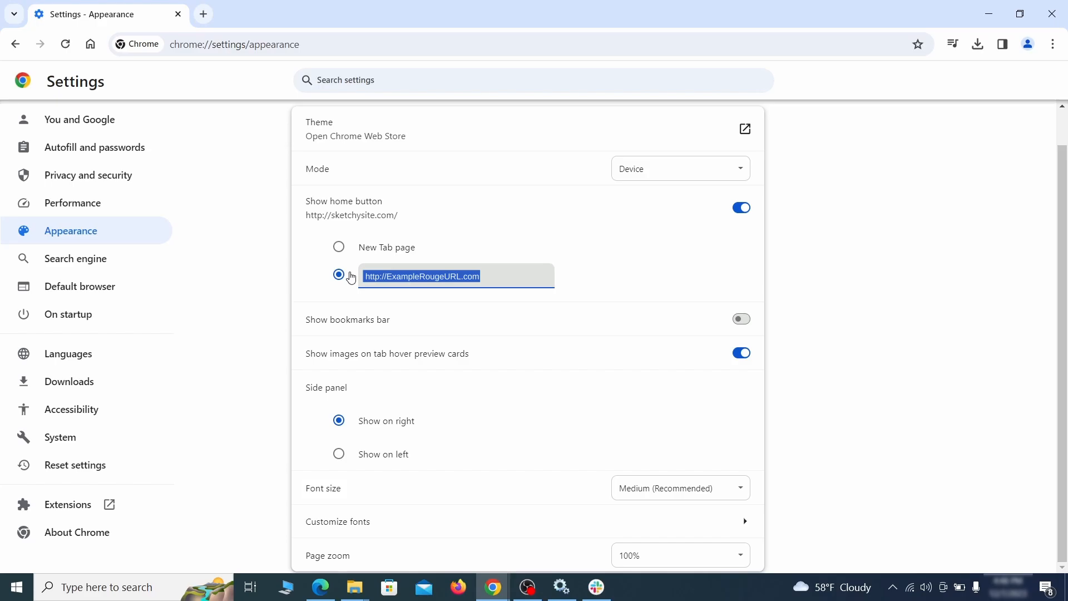
{"action": "key", "text": "BackSpace"}
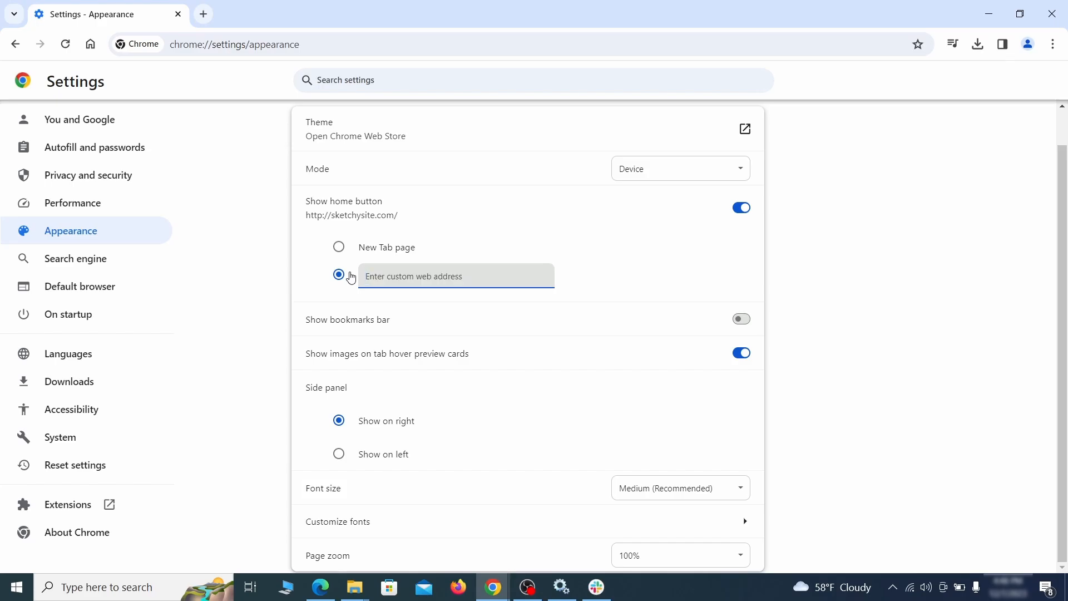
Set the search engine used in Chrome's address bar to Google
{"action": "left_click", "coordinate": [112, 262]}
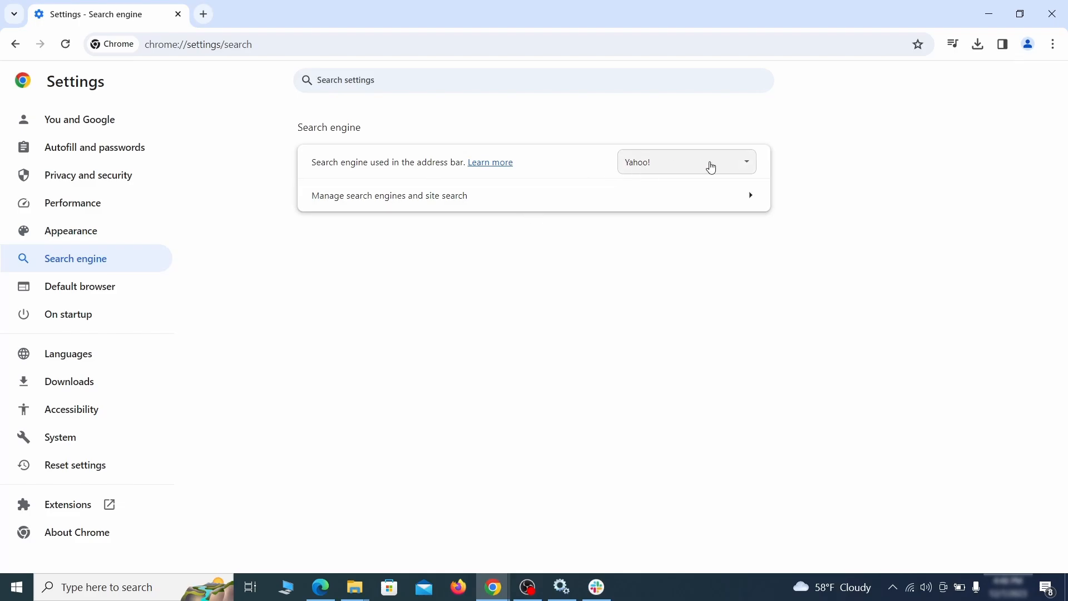
{"action": "left_click", "coordinate": [730, 167]}
{"action": "left_click", "coordinate": [712, 179]}
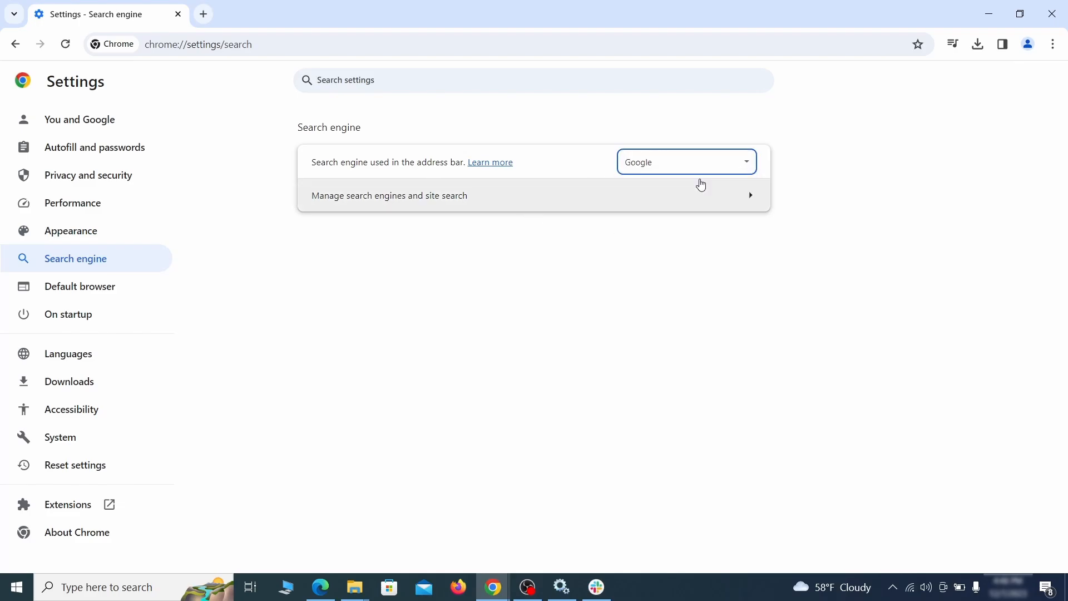
Delete the ExampleRougeURL.com entry from the site search list among Chrome's managed search engines
{"action": "left_click", "coordinate": [686, 205]}
{"action": "scroll", "coordinate": [689, 289], "scroll_direction": "down", "scroll_amount": 2}
{"action": "scroll", "coordinate": [689, 289], "scroll_direction": "down", "scroll_amount": 5}
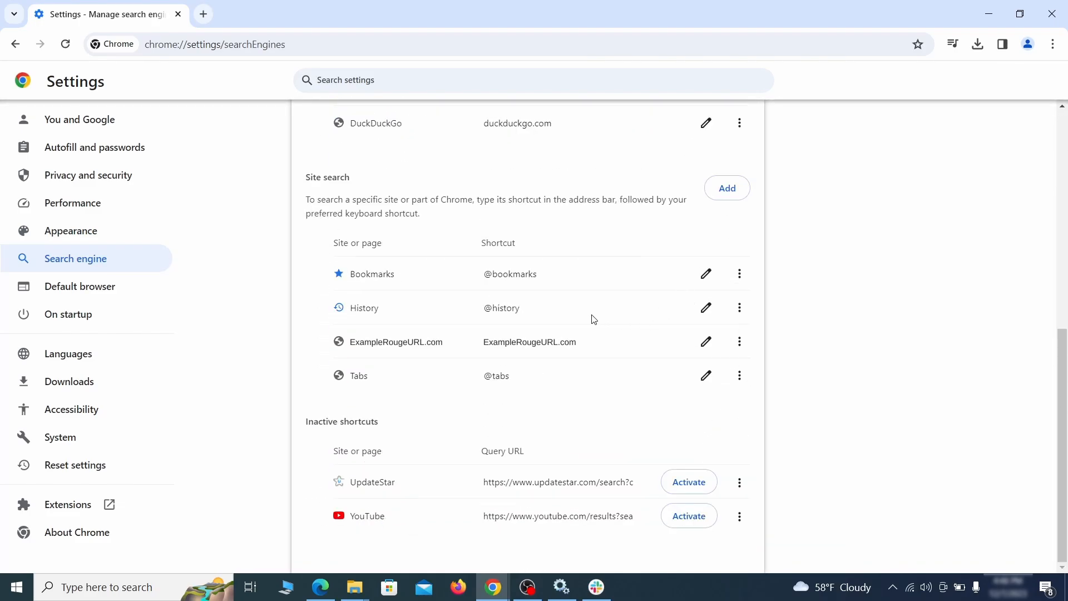
{"action": "left_click", "coordinate": [740, 342]}
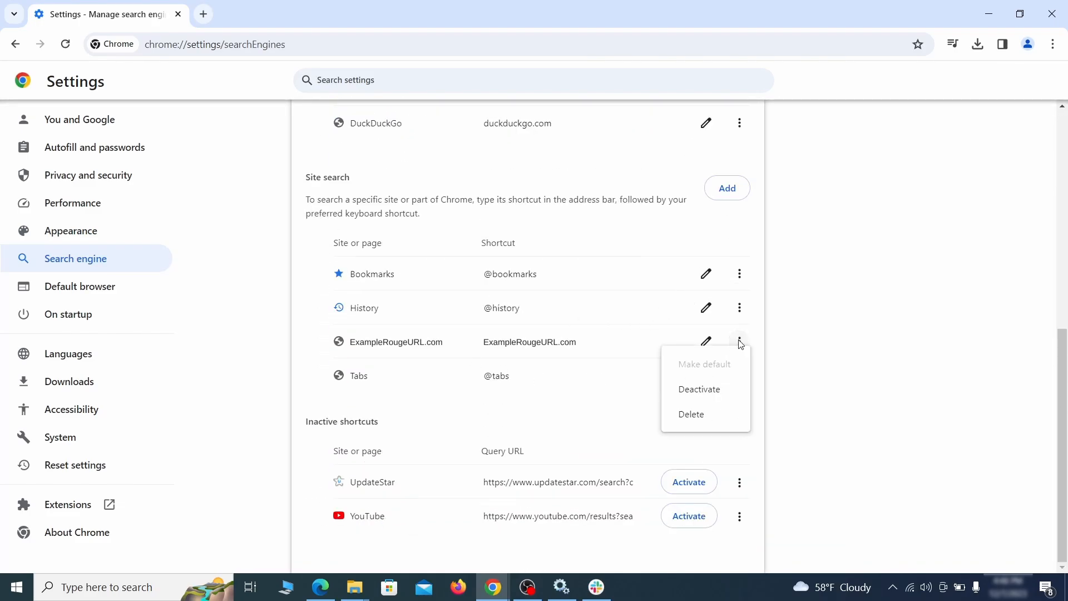
{"action": "left_click", "coordinate": [692, 415]}
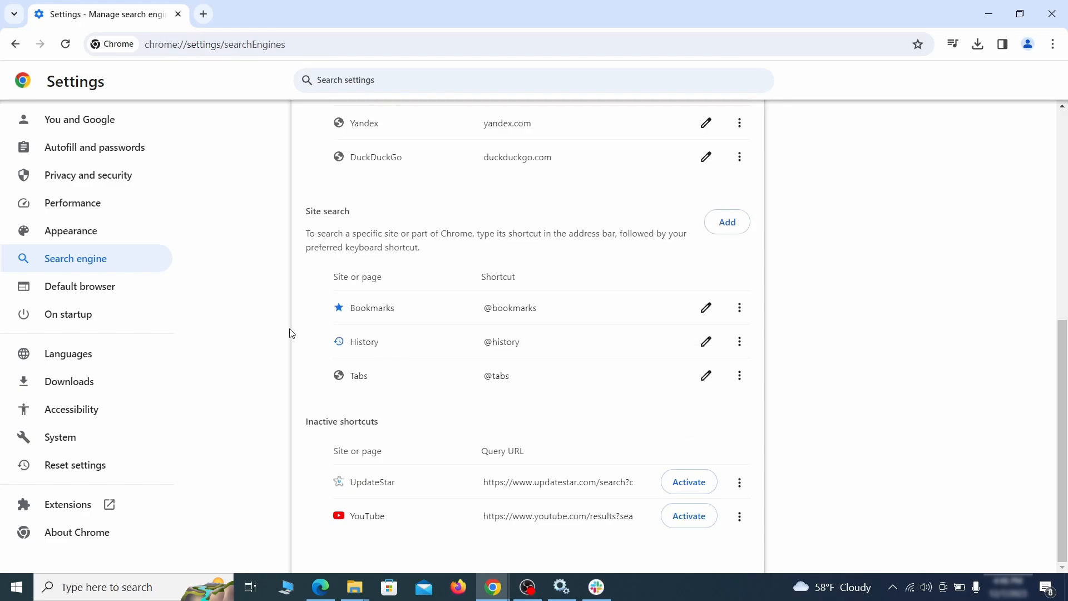
Remove the ExampleRougeURL.com page from Chrome's startup pages and choose to continue where you left off
{"action": "left_click", "coordinate": [84, 312]}
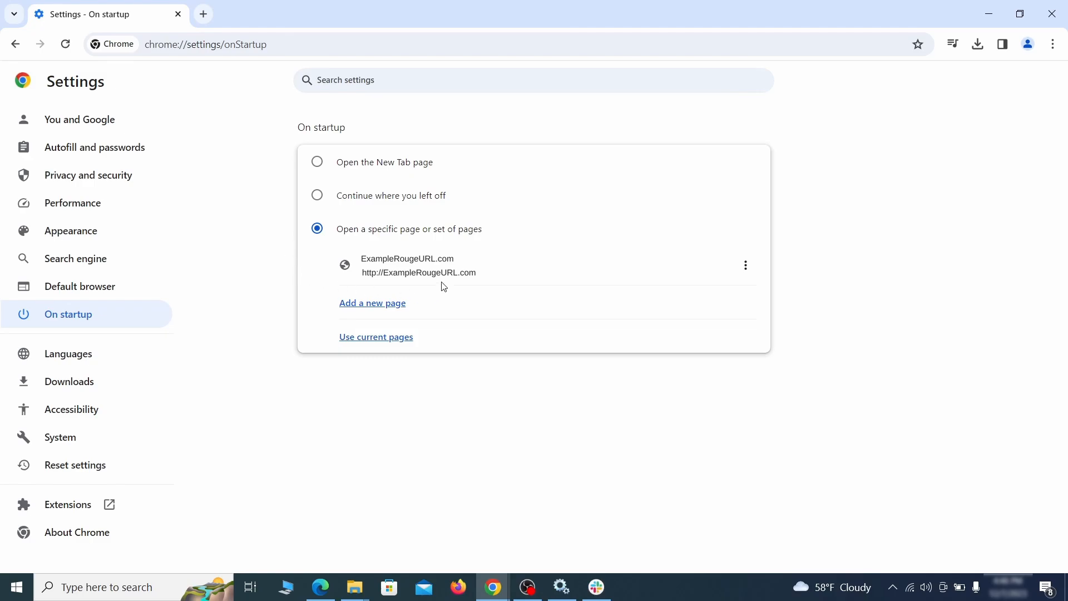
{"action": "left_click", "coordinate": [746, 267]}
{"action": "left_click", "coordinate": [713, 300]}
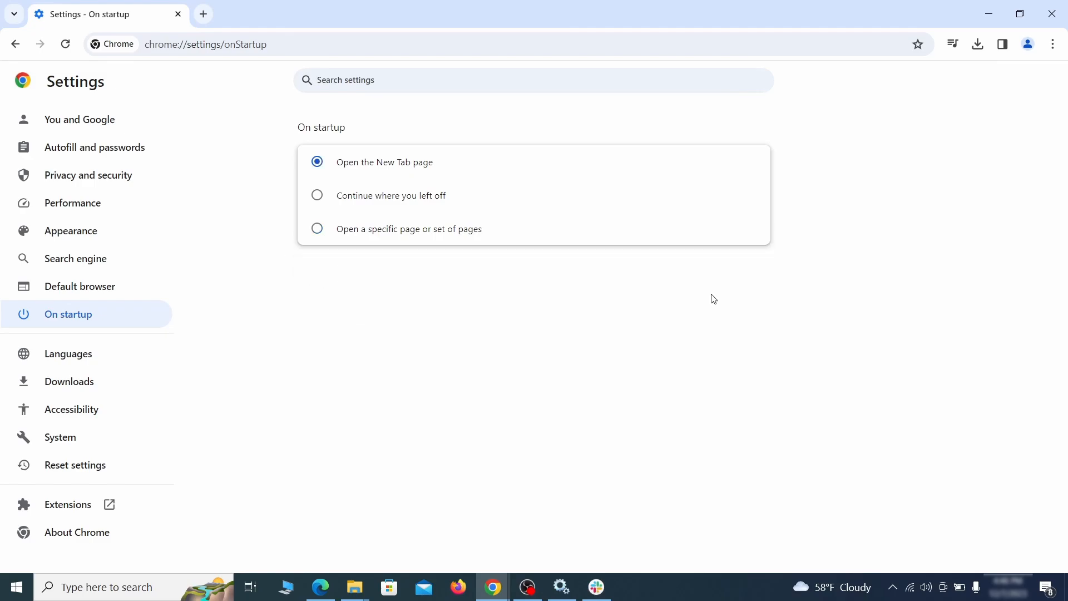
{"action": "left_click", "coordinate": [318, 199]}
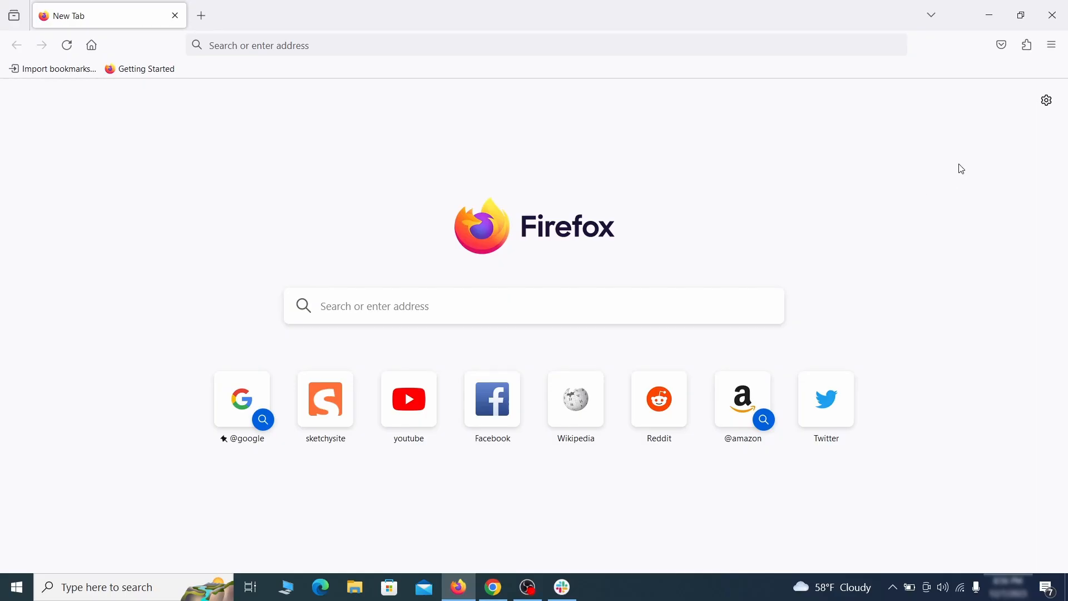
Disable the Contenu+ extension in Firefox's add-ons manager and remove it
{"action": "left_click", "coordinate": [1028, 45]}
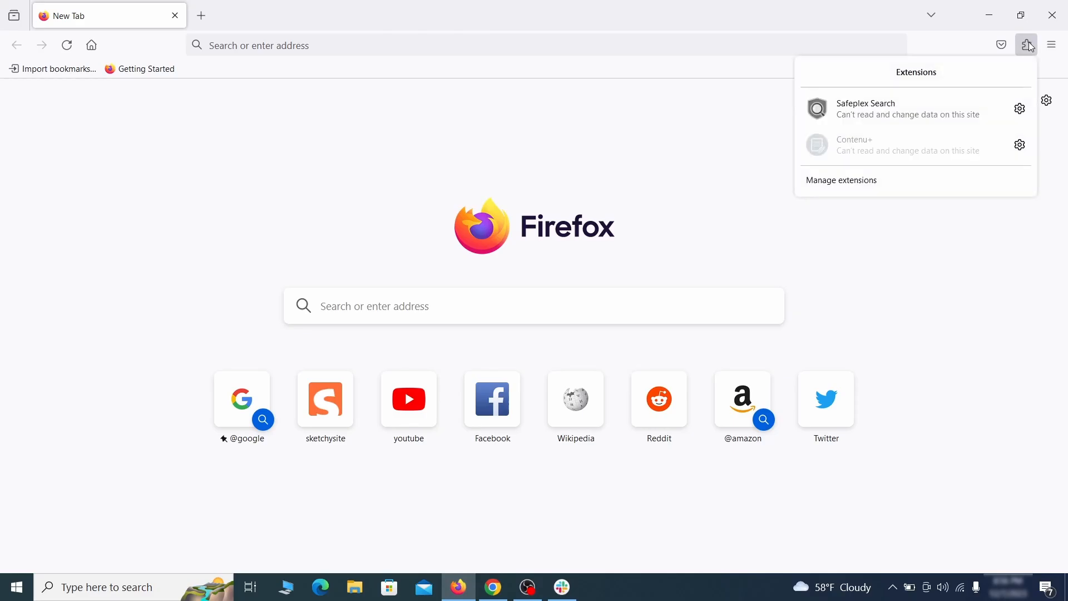
{"action": "left_click", "coordinate": [899, 184]}
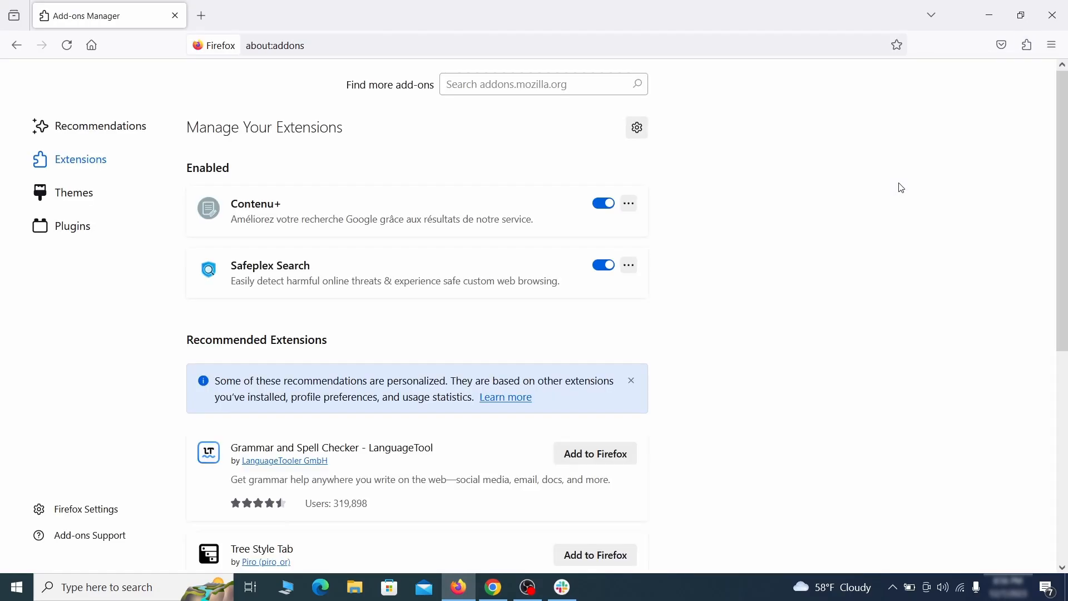
{"action": "left_click", "coordinate": [603, 203]}
{"action": "left_click", "coordinate": [630, 204]}
{"action": "left_click", "coordinate": [675, 225]}
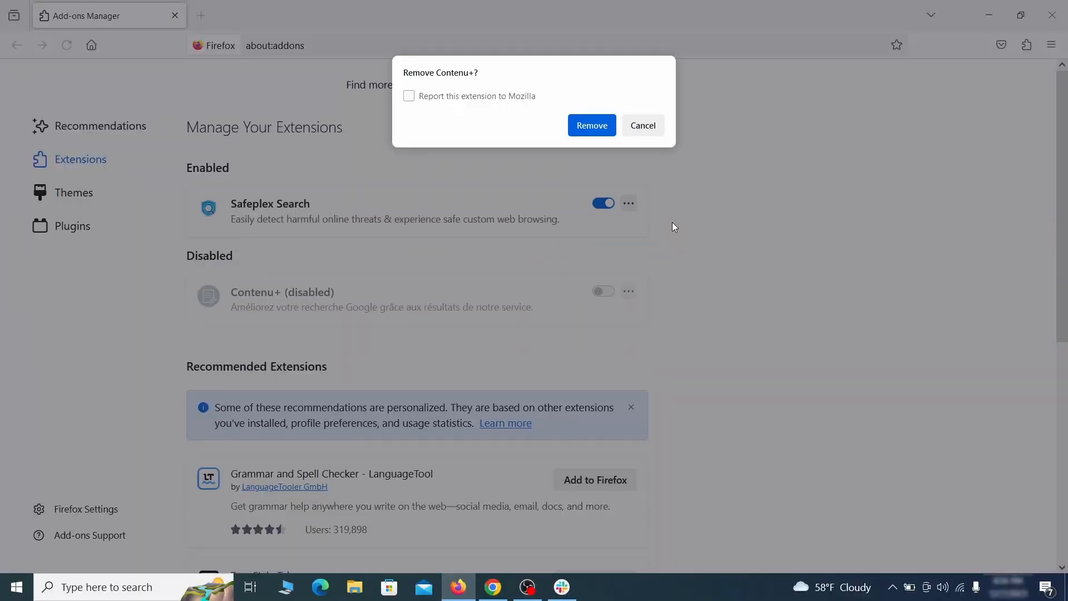
{"action": "left_click", "coordinate": [601, 127]}
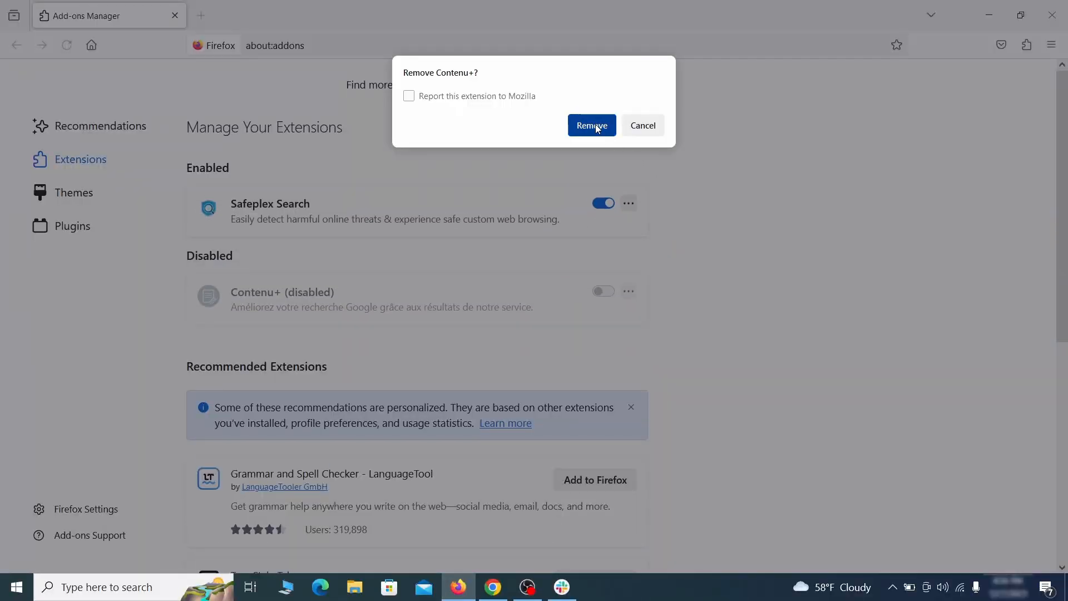
Clear the custom ExampleRougeURL.com address set for the homepage and new windows in Firefox's home settings
{"action": "left_click", "coordinate": [1051, 46]}
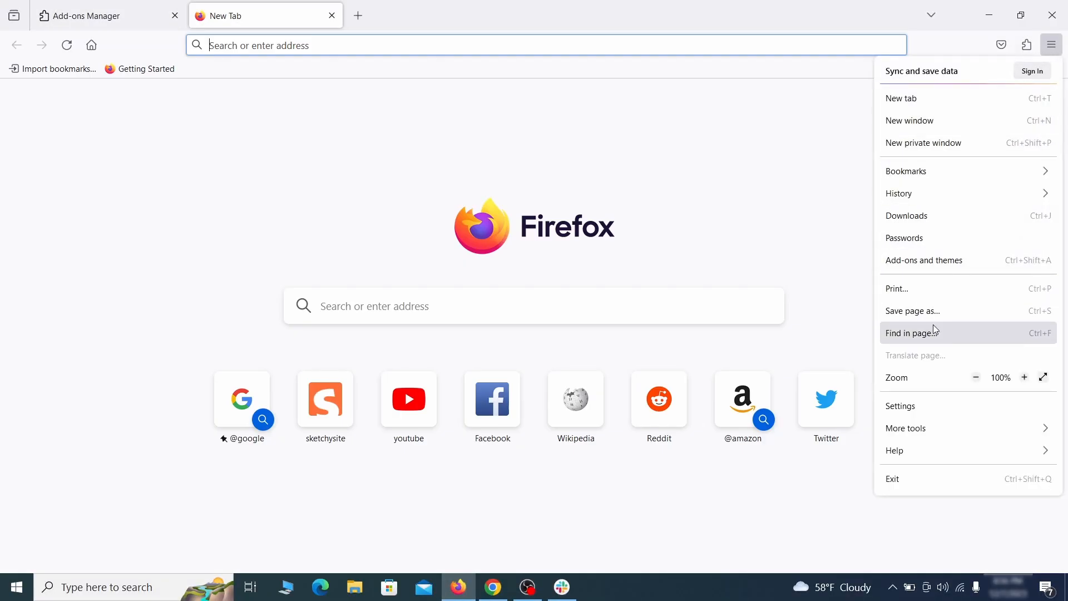
{"action": "left_click", "coordinate": [924, 410]}
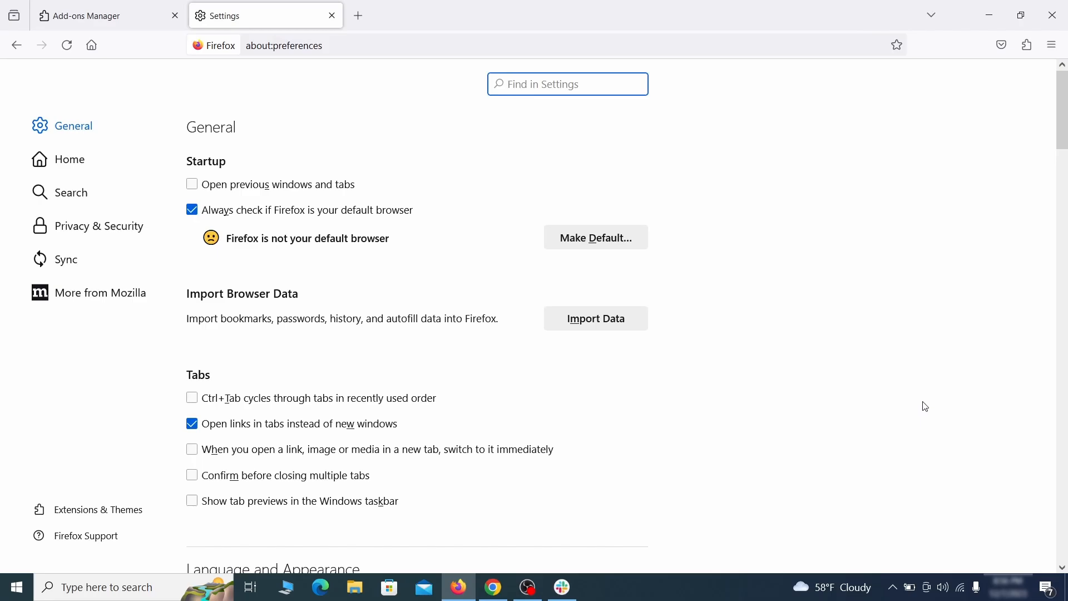
{"action": "left_click", "coordinate": [80, 160]}
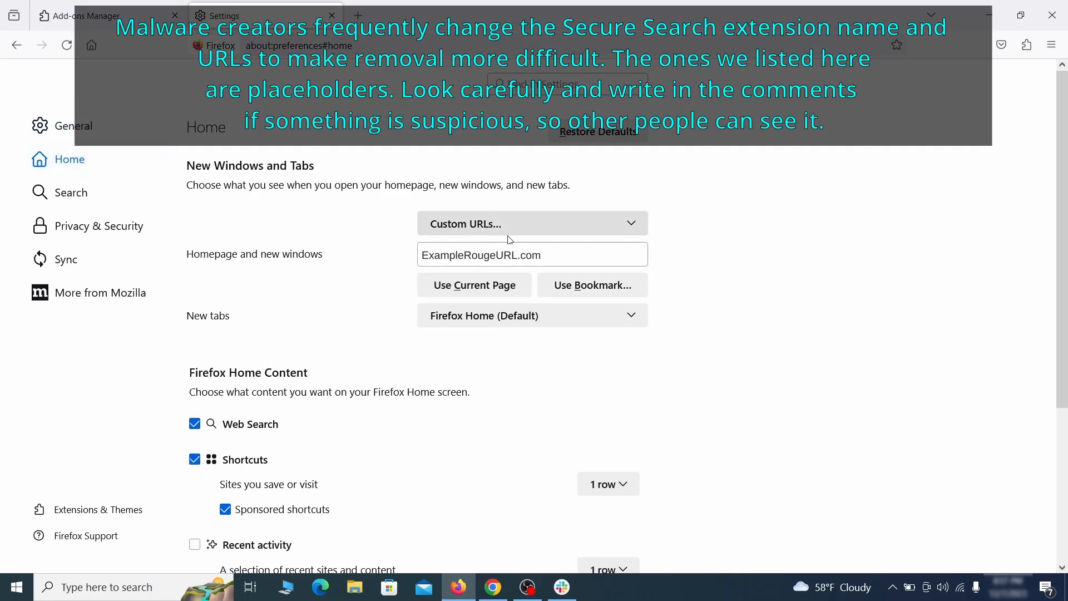
{"action": "triple_click", "coordinate": [539, 255]}
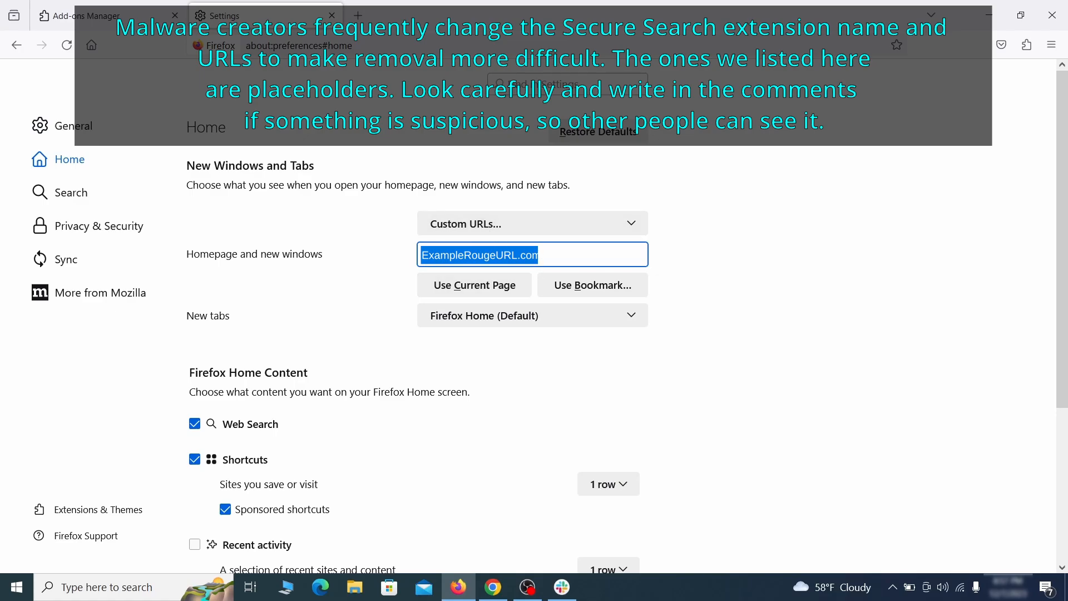
{"action": "key", "text": "BackSpace"}
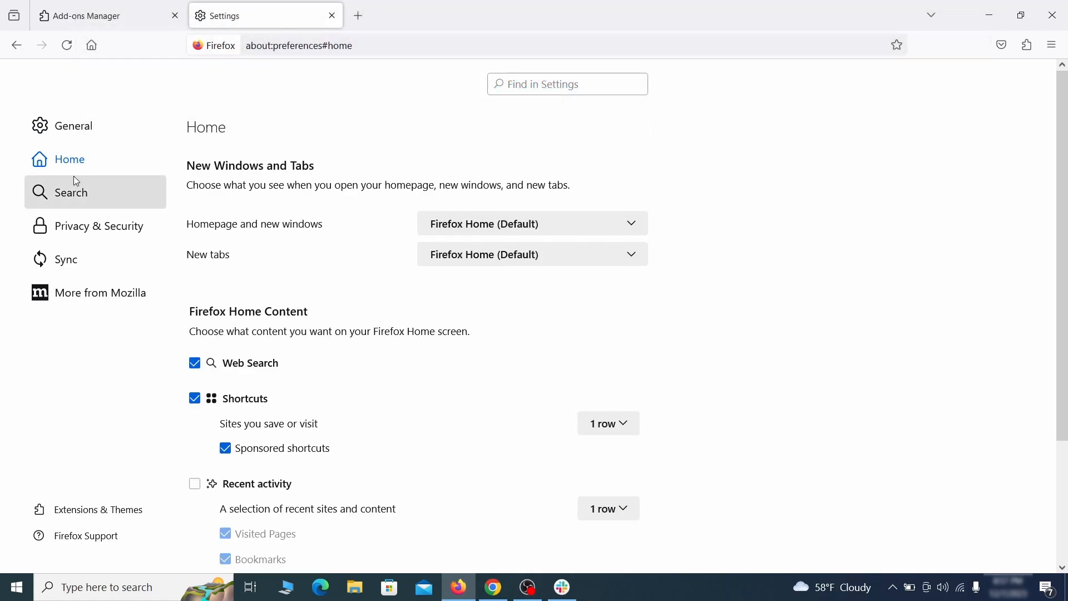
Set Firefox's default search engine to Google in the search settings
{"action": "left_click", "coordinate": [76, 194]}
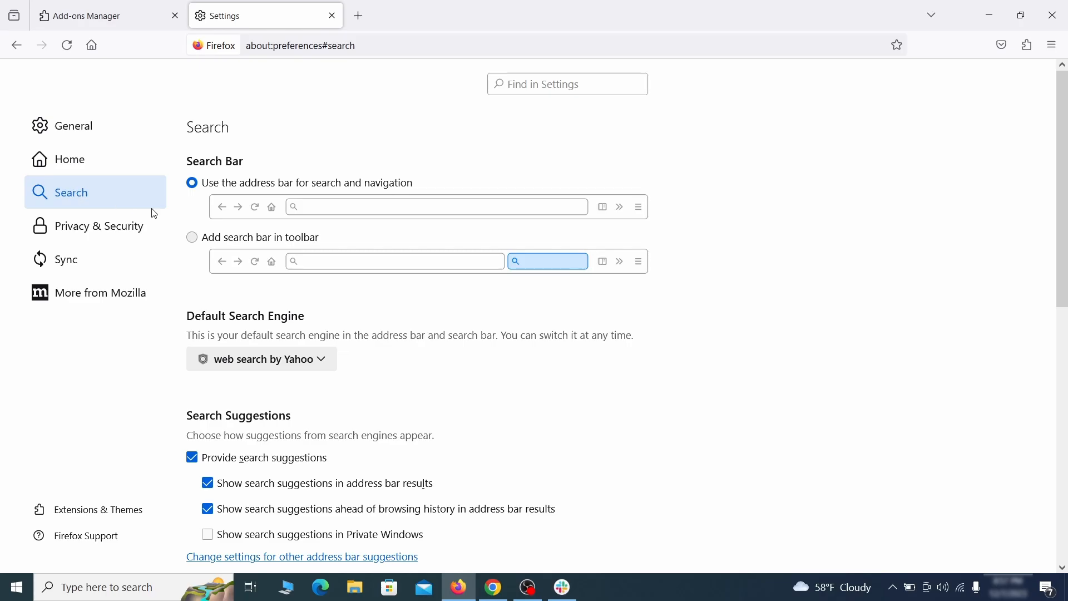
{"action": "scroll", "coordinate": [358, 298], "scroll_direction": "down", "scroll_amount": 1}
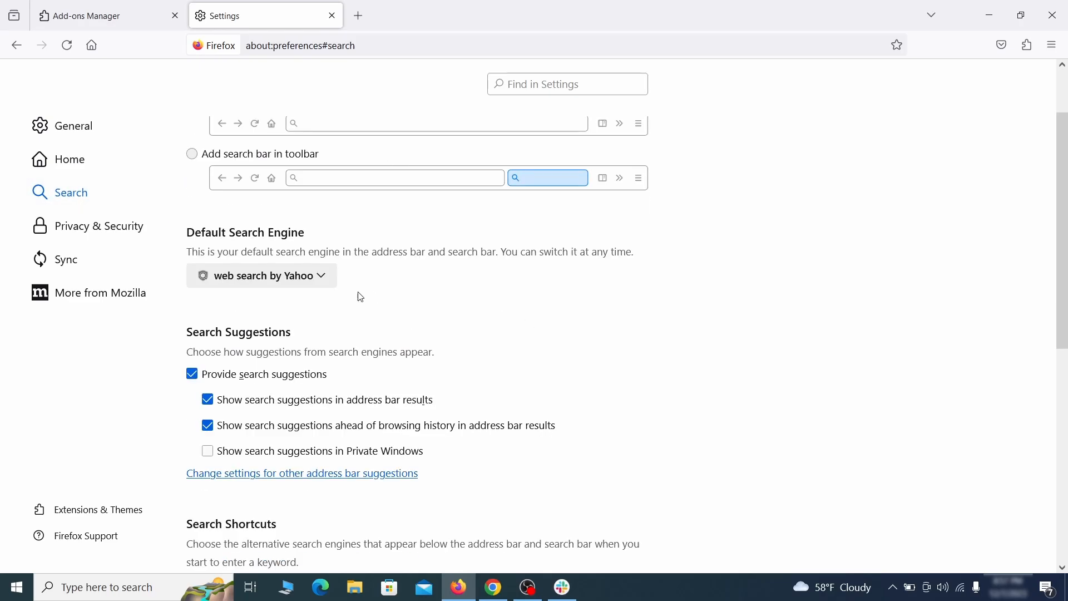
{"action": "left_click", "coordinate": [316, 282]}
{"action": "left_click", "coordinate": [310, 298]}
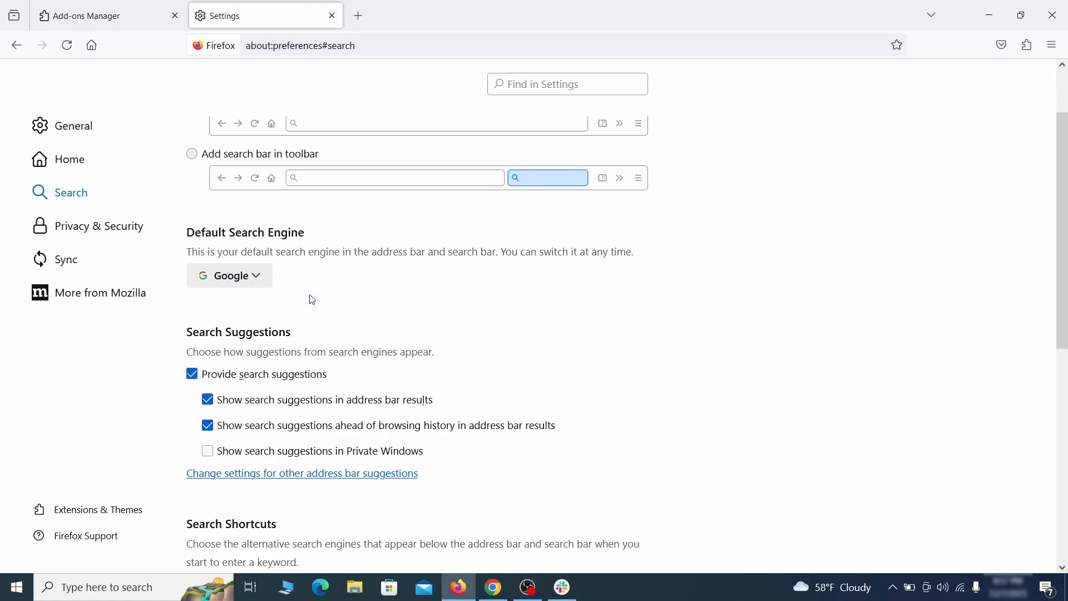
Remove the web search by Yahoo entry, which uses the Safeplex Search keyword, from Firefox's search shortcuts
{"action": "scroll", "coordinate": [533, 308], "scroll_direction": "down", "scroll_amount": 5}
{"action": "scroll", "coordinate": [583, 281], "scroll_direction": "down", "scroll_amount": 2}
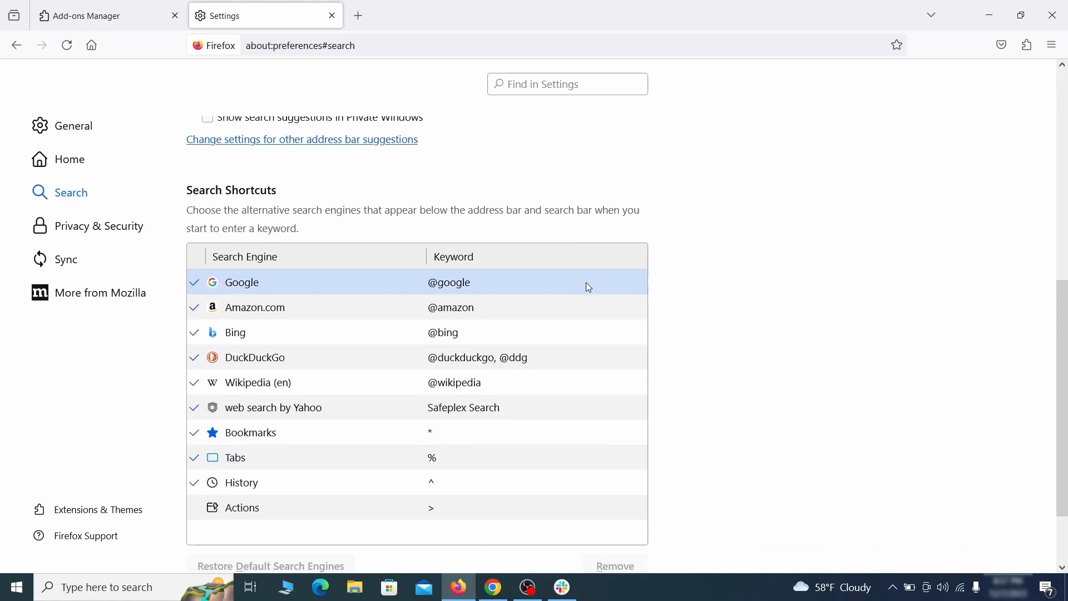
{"action": "scroll", "coordinate": [584, 281], "scroll_direction": "down", "scroll_amount": 2}
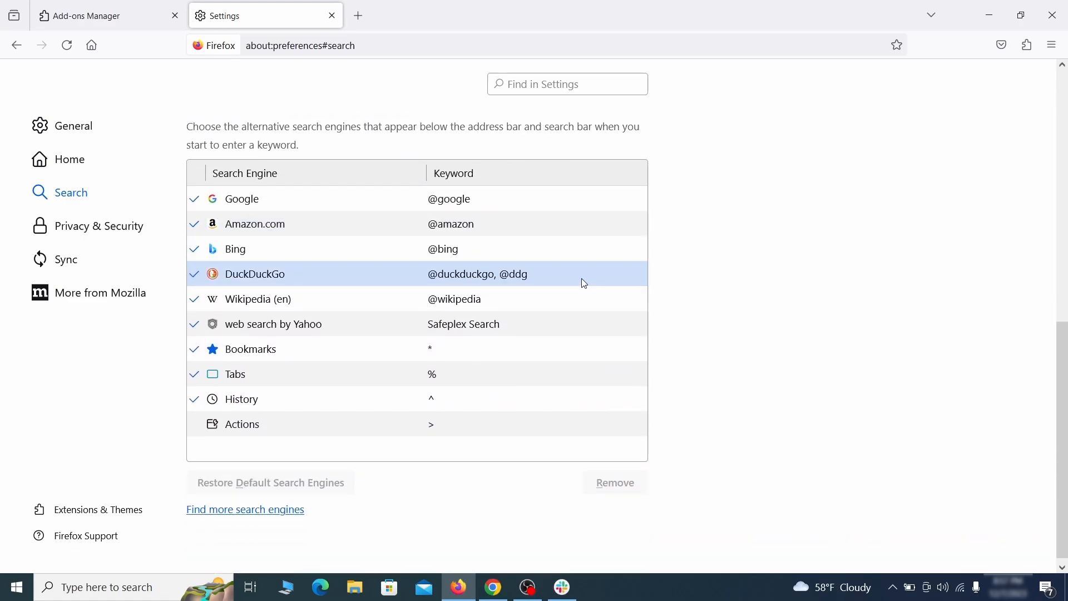
{"action": "left_click", "coordinate": [531, 331]}
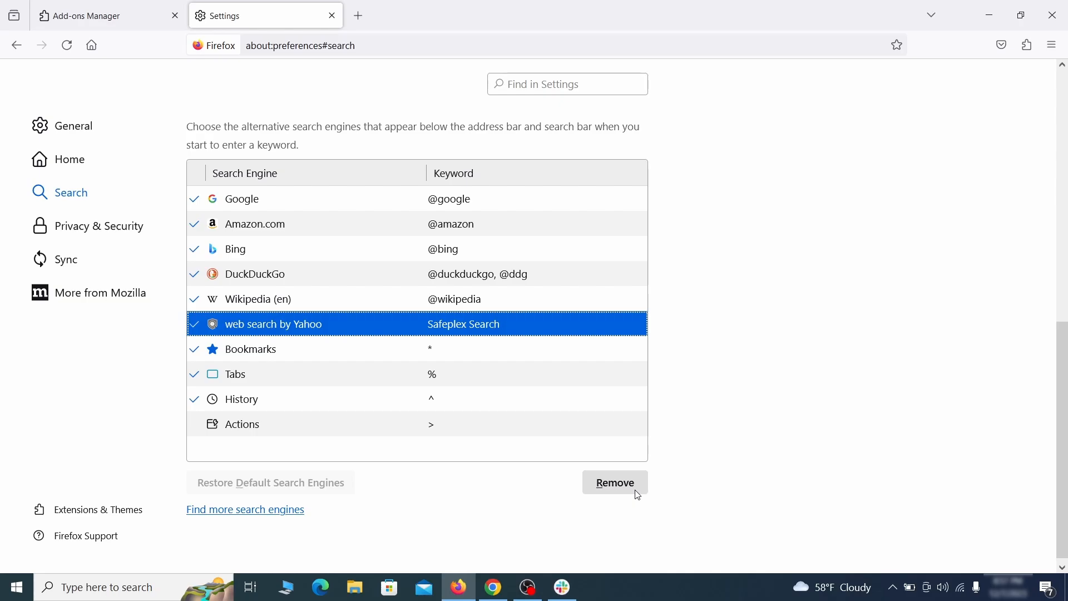
{"action": "left_click", "coordinate": [616, 484]}
Clear all cookies, site data and cached web content stored by Firefox in its privacy settings
{"action": "scroll", "coordinate": [506, 350], "scroll_direction": "up", "scroll_amount": 3}
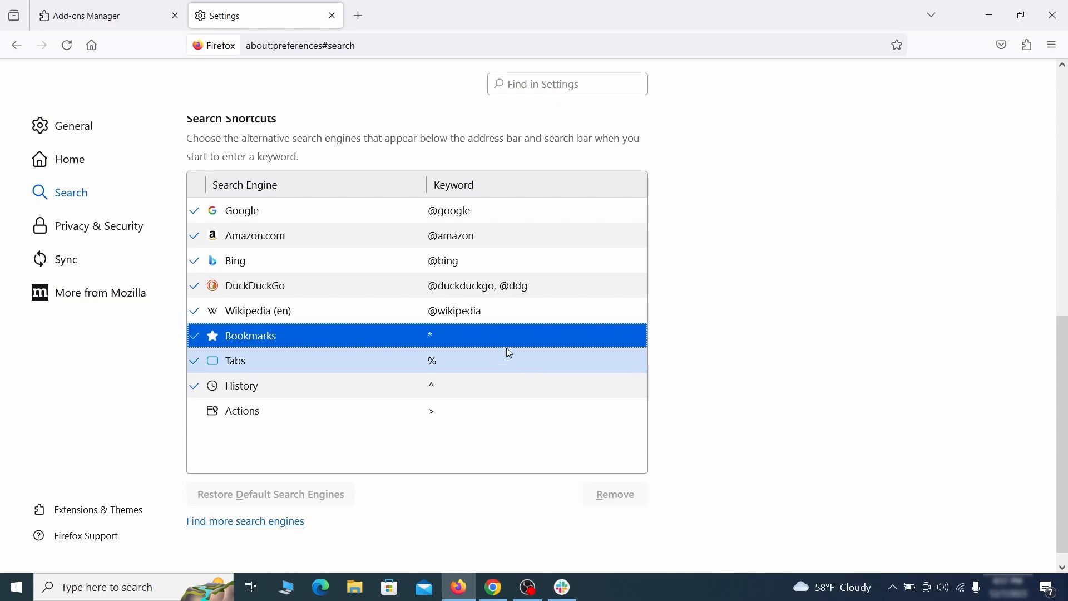
{"action": "left_click", "coordinate": [101, 222]}
{"action": "scroll", "coordinate": [710, 256], "scroll_direction": "down", "scroll_amount": 8}
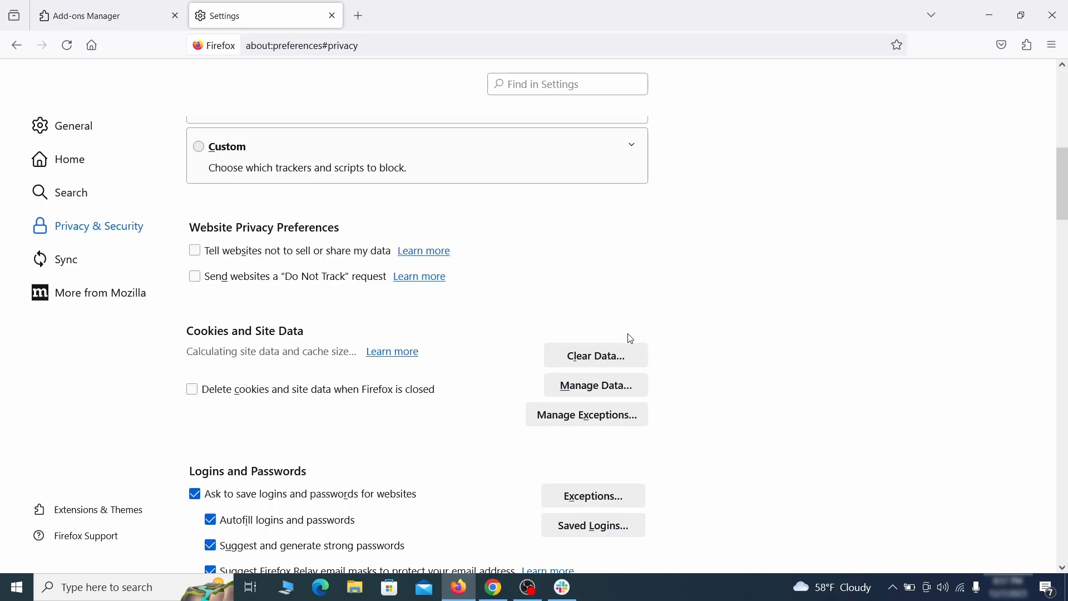
{"action": "left_click", "coordinate": [612, 353]}
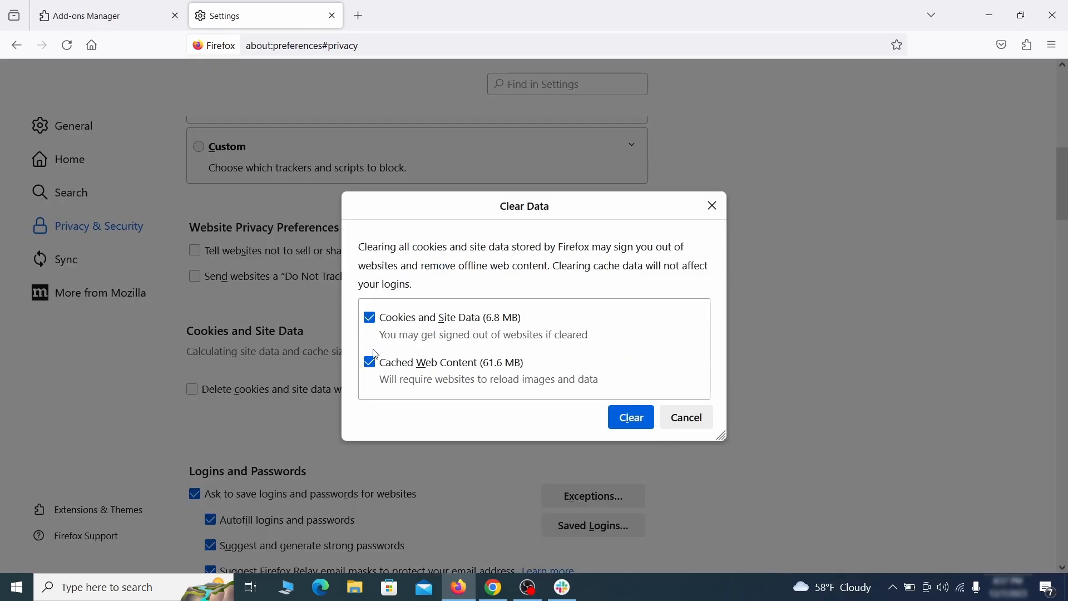
{"action": "left_click", "coordinate": [648, 418]}
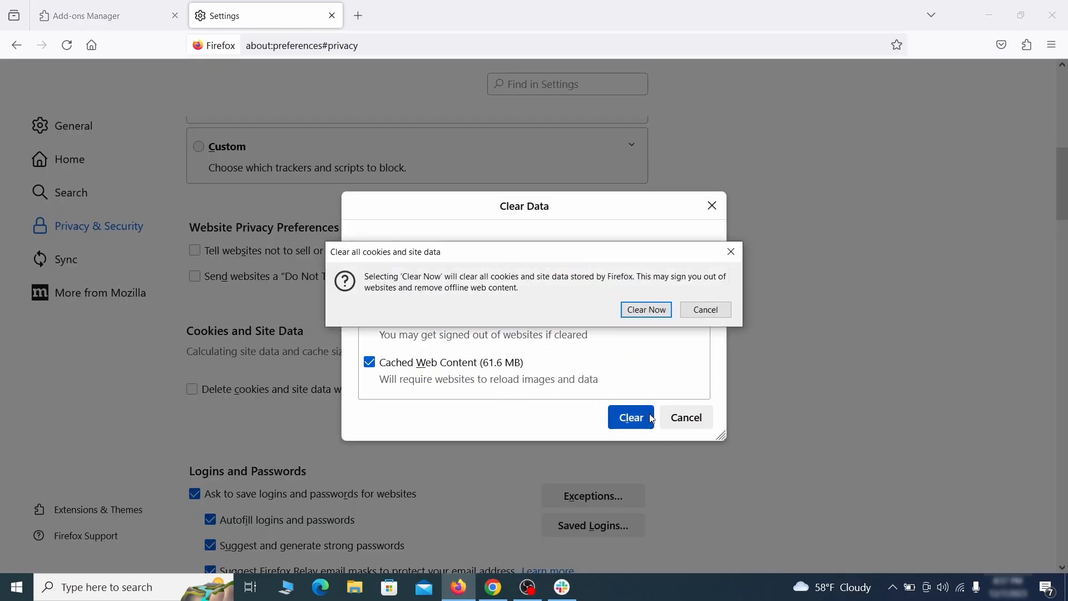
{"action": "left_click", "coordinate": [648, 310]}
Open the notification permission settings among Firefox's privacy and security permissions
{"action": "scroll", "coordinate": [723, 339], "scroll_direction": "down", "scroll_amount": 5}
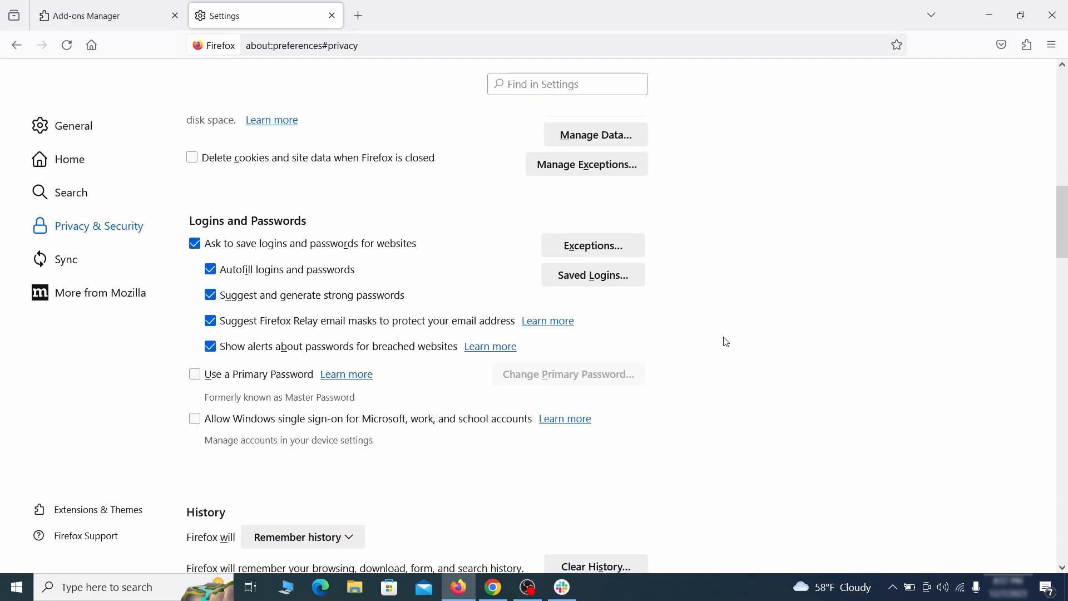
{"action": "scroll", "coordinate": [726, 342], "scroll_direction": "down", "scroll_amount": 10}
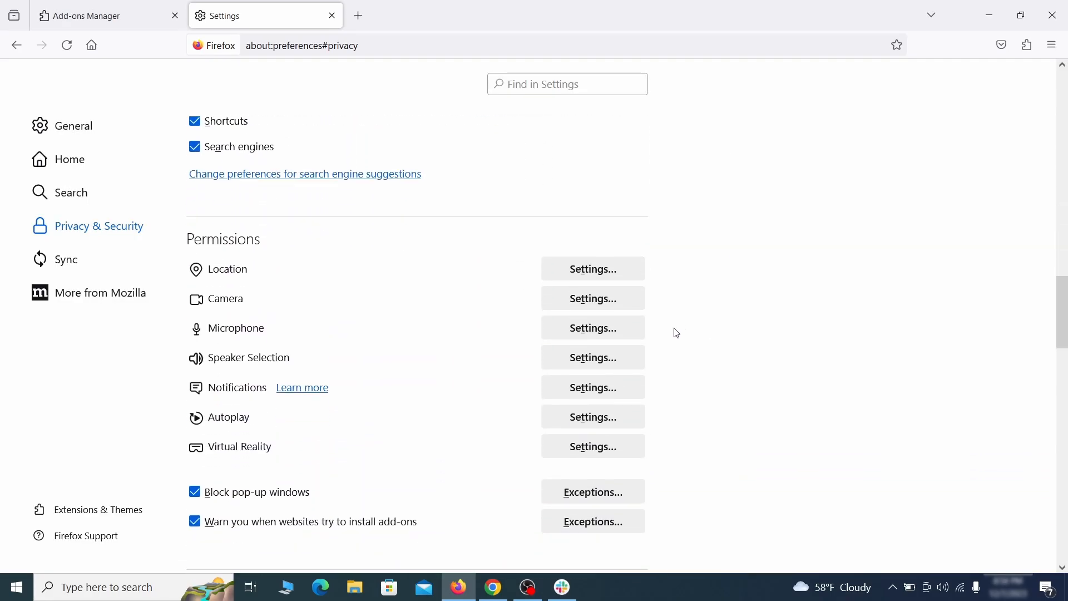
{"action": "left_click", "coordinate": [616, 391]}
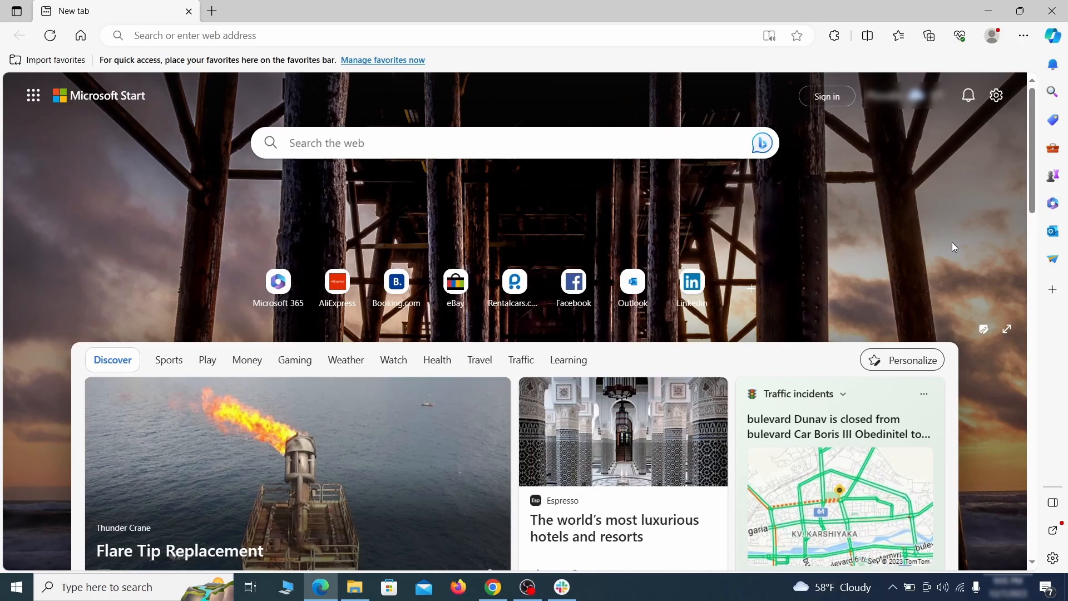
Turn off the Quidco Cashback Reminder extension in Microsoft Edge and remove it
{"action": "left_click", "coordinate": [1024, 35]}
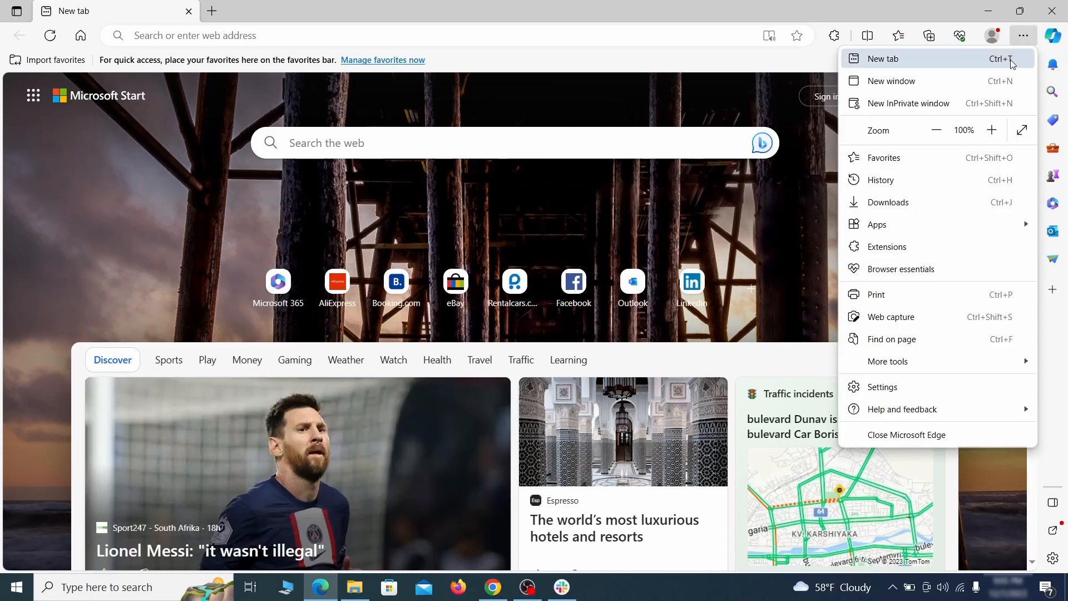
{"action": "left_click", "coordinate": [918, 245]}
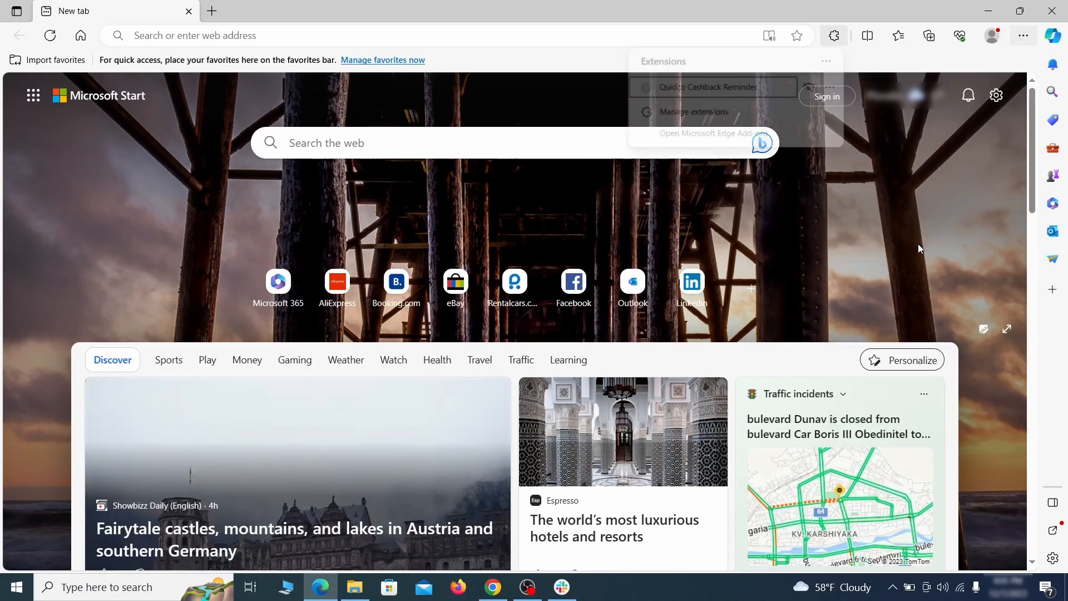
{"action": "left_click", "coordinate": [691, 114]}
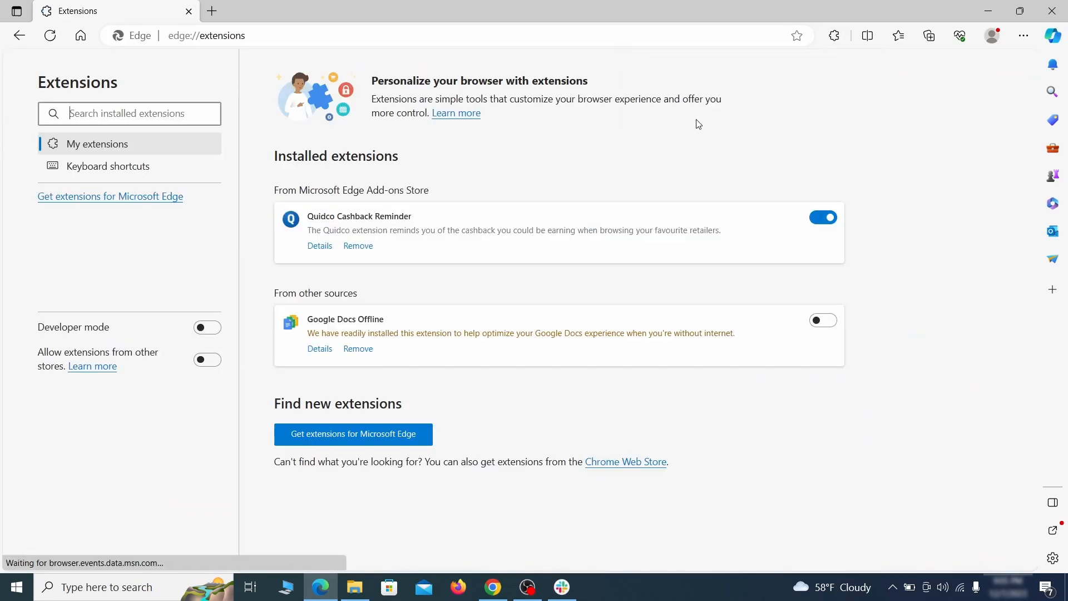
{"action": "left_click", "coordinate": [824, 218]}
{"action": "left_click", "coordinate": [356, 248]}
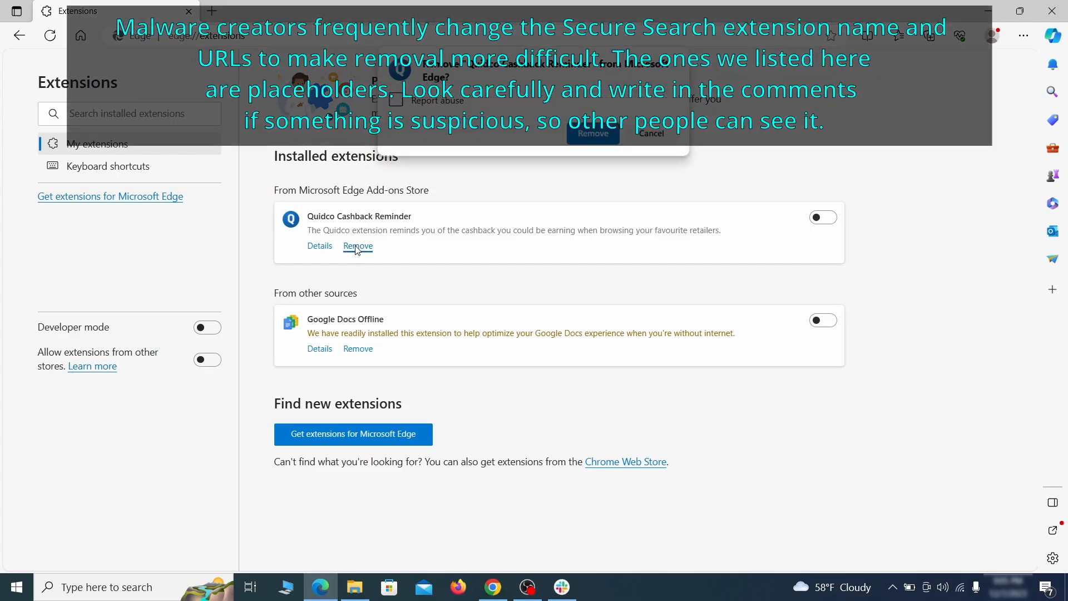
Clear the last hour of Edge browsing data, including history, cookies, cached files, site permissions and Media Foundation data
{"action": "key", "text": "ctrl+t"}
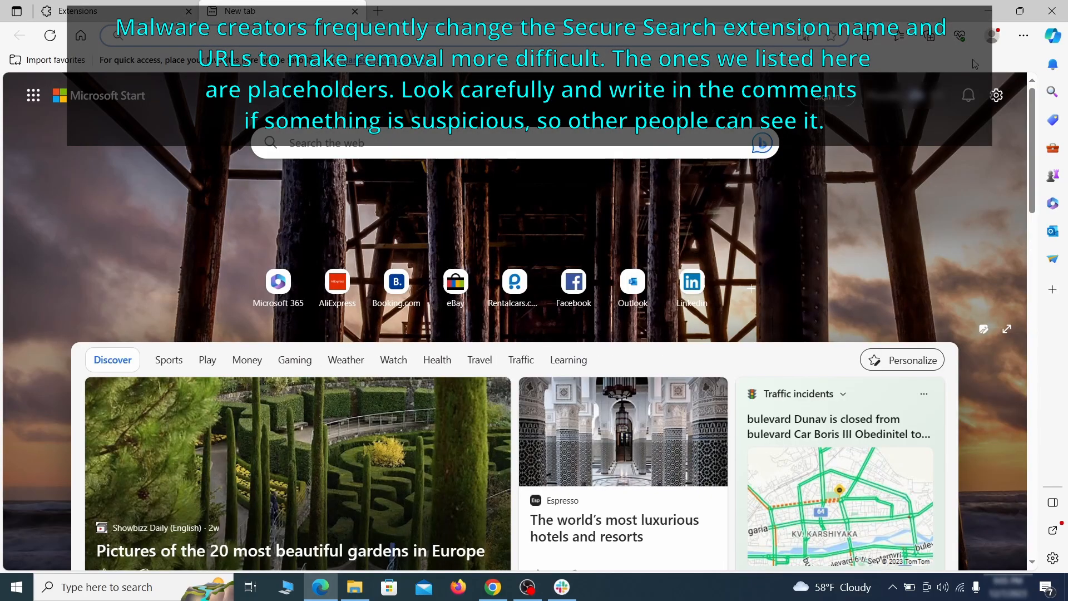
{"action": "left_click", "coordinate": [1024, 38]}
{"action": "left_click", "coordinate": [888, 384]}
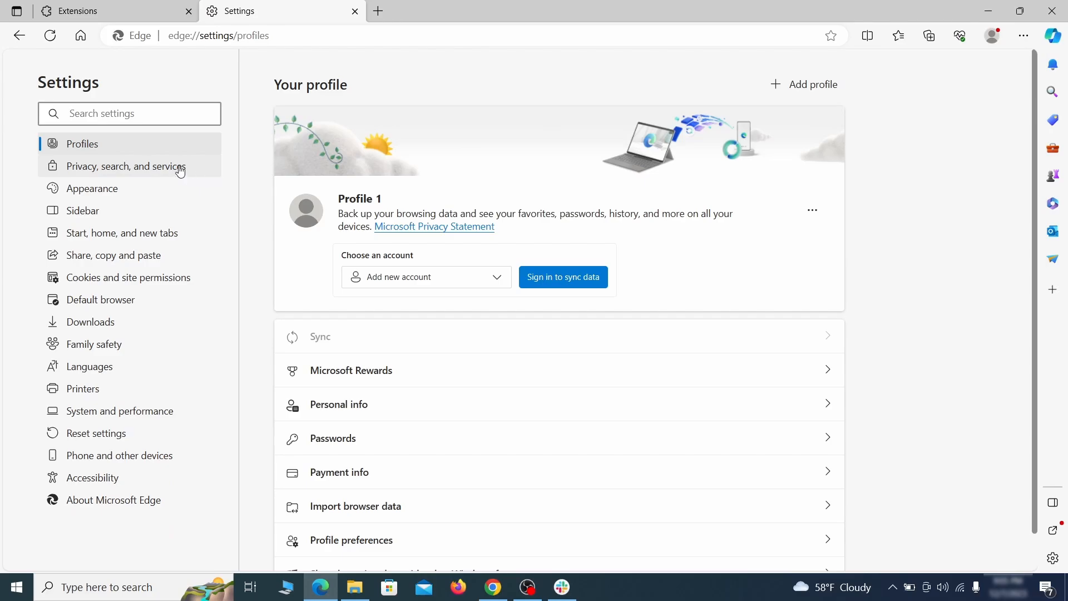
{"action": "left_click", "coordinate": [180, 167]}
{"action": "scroll", "coordinate": [579, 343], "scroll_direction": "down", "scroll_amount": 4}
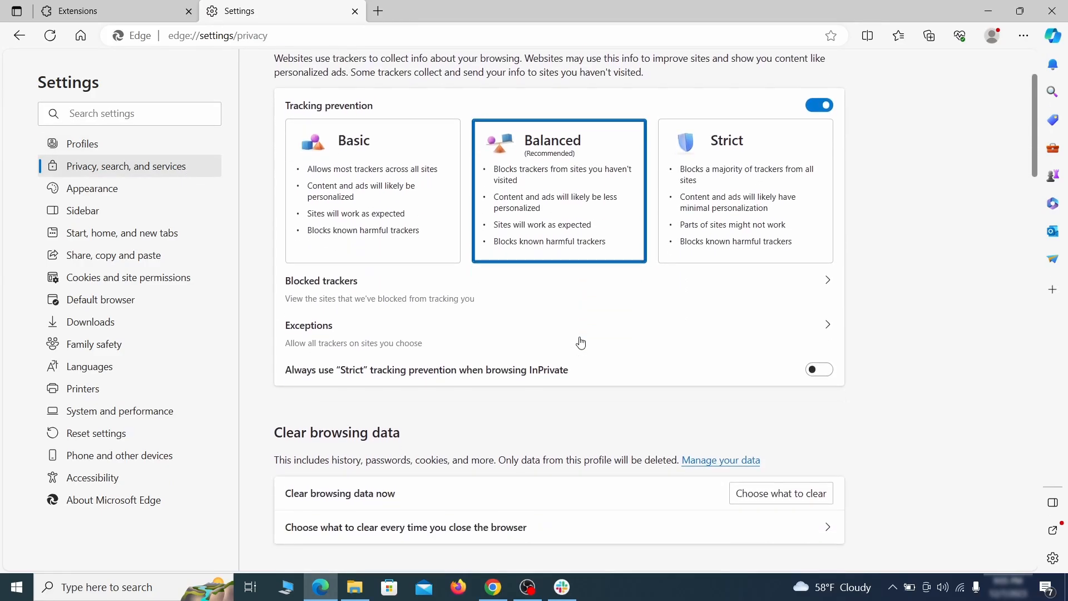
{"action": "left_click", "coordinate": [801, 390]}
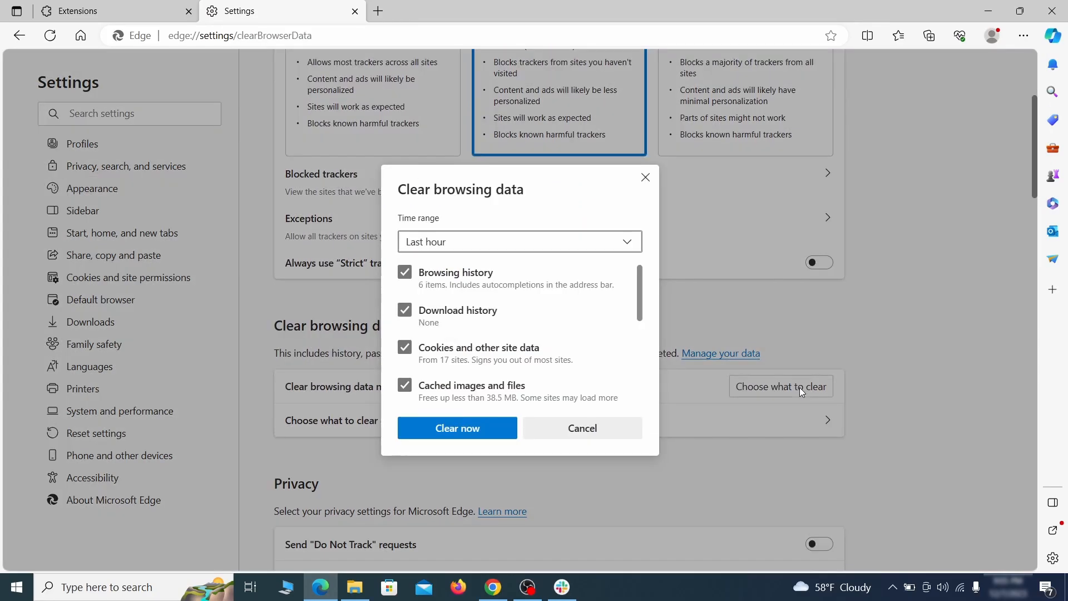
{"action": "scroll", "coordinate": [428, 272], "scroll_direction": "down", "scroll_amount": 5}
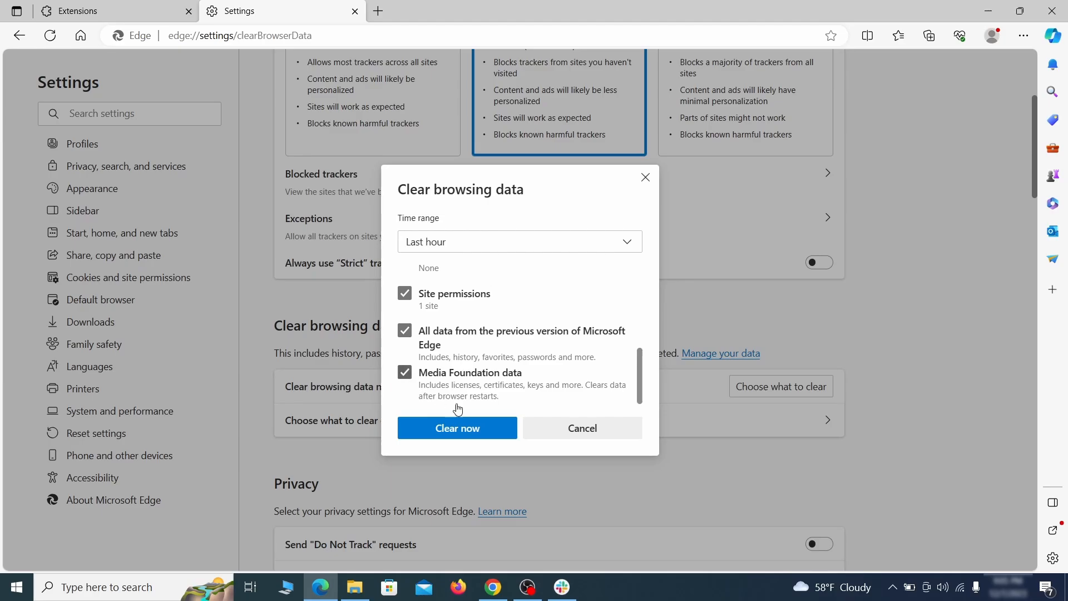
{"action": "left_click", "coordinate": [501, 436]}
Set the search engine used in Edge's address bar to Google
{"action": "scroll", "coordinate": [690, 317], "scroll_direction": "down", "scroll_amount": 15}
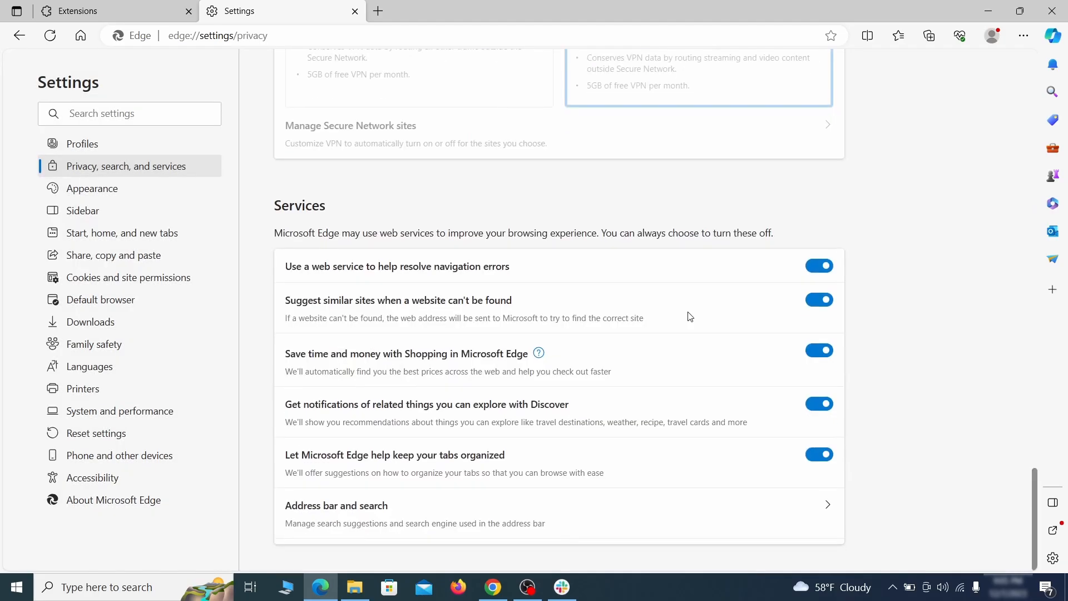
{"action": "left_click", "coordinate": [610, 522]}
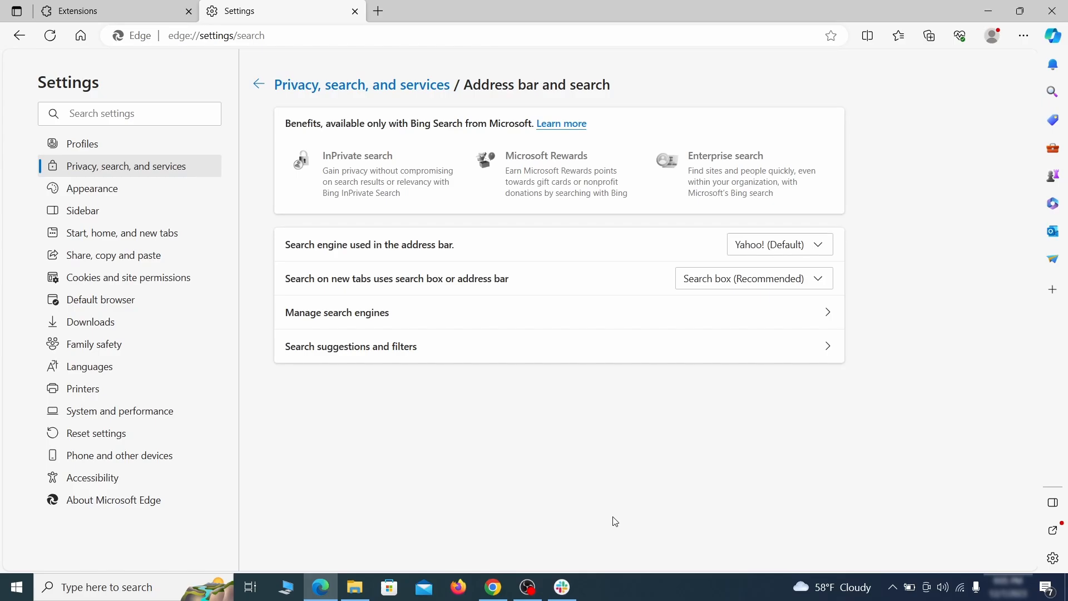
{"action": "left_click", "coordinate": [823, 247]}
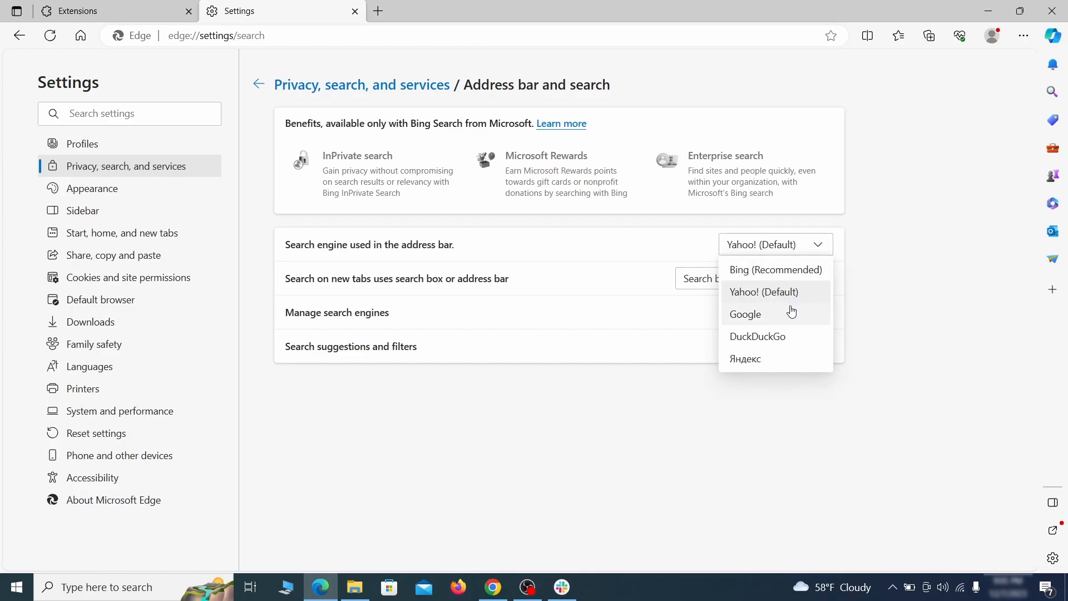
{"action": "left_click", "coordinate": [790, 313]}
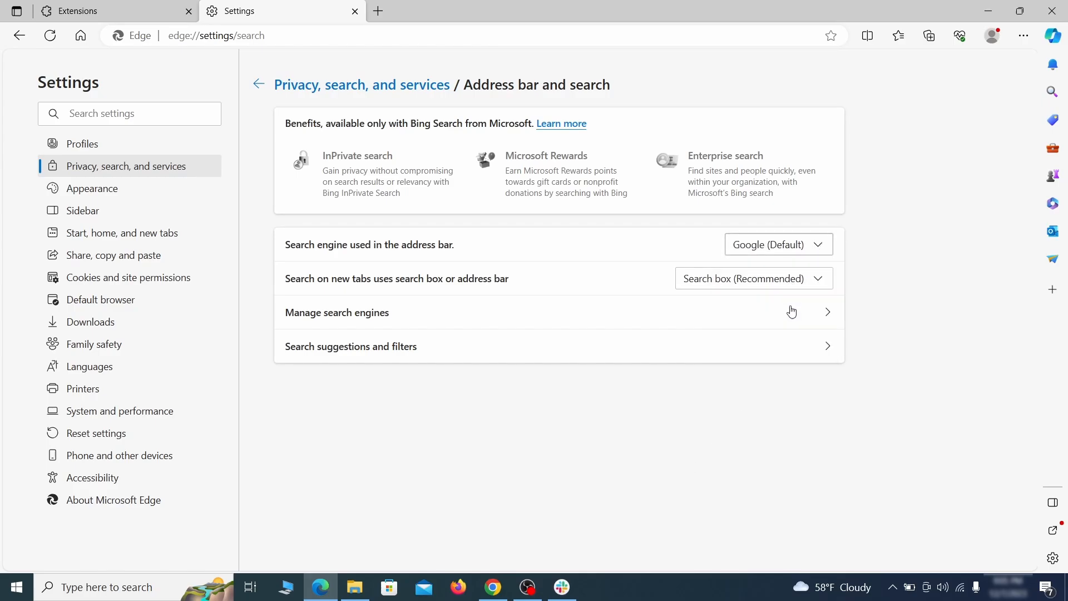
Remove the ExampleRougeURL.com entry from Edge's list of address bar search engines
{"action": "left_click", "coordinate": [412, 321]}
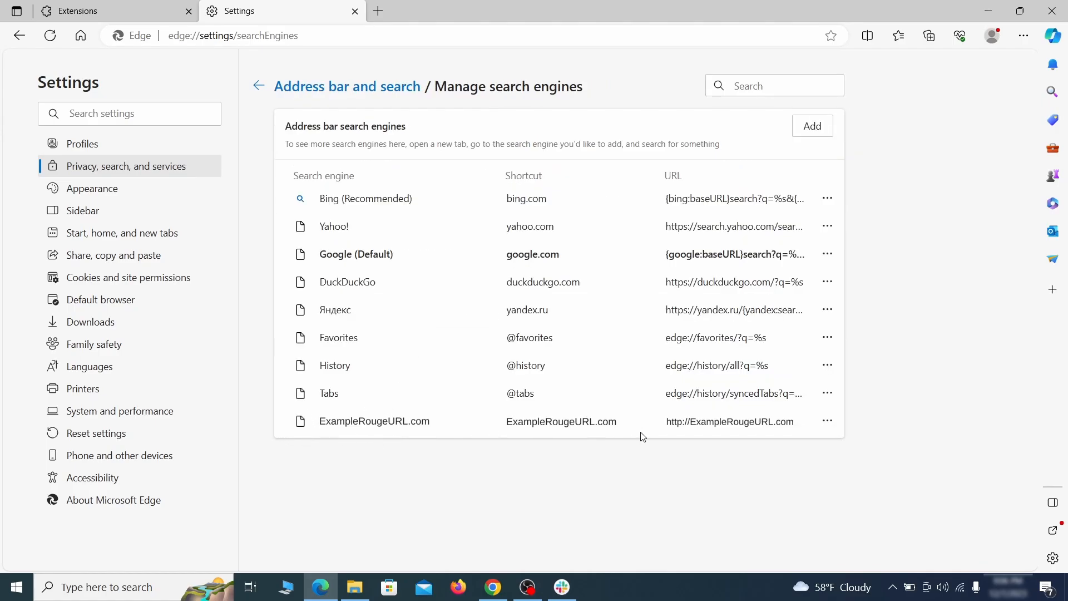
{"action": "left_click", "coordinate": [828, 422]}
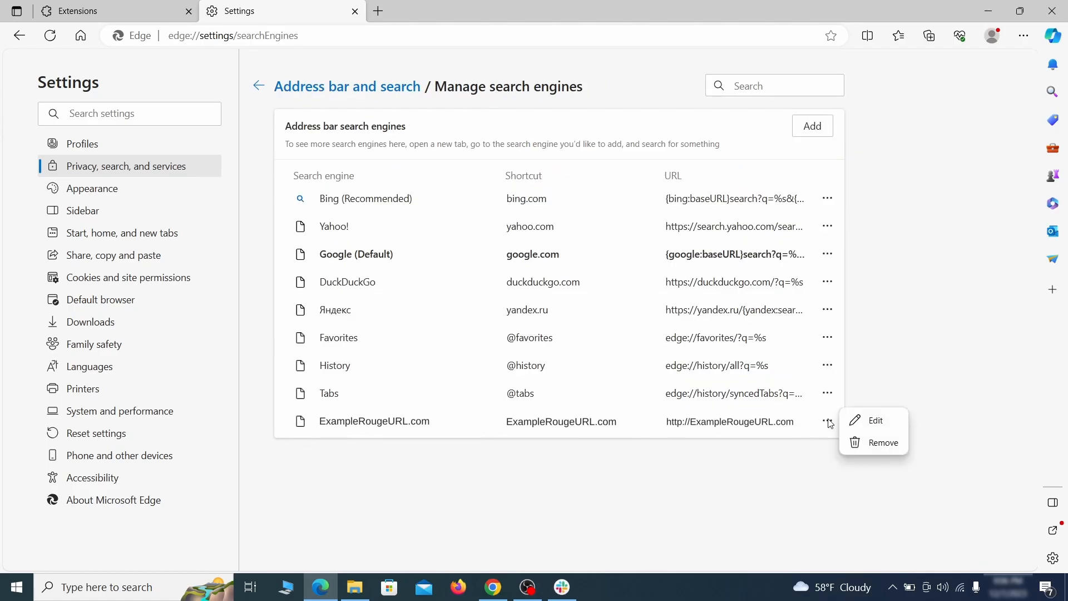
{"action": "left_click", "coordinate": [886, 443]}
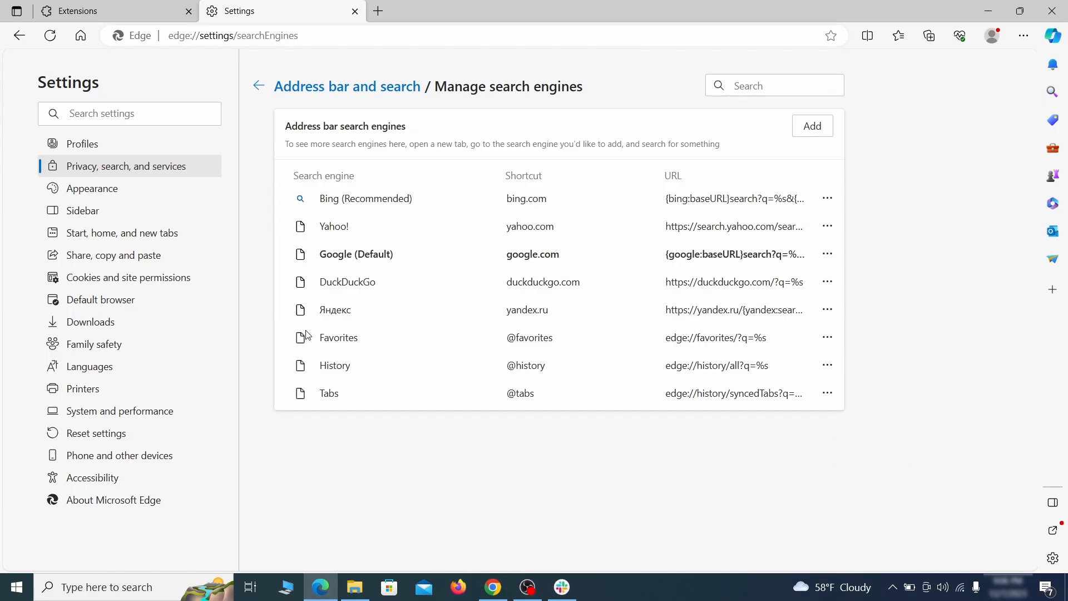
Delete ExampleRougeURL.com from the pages that open when Edge starts
{"action": "left_click", "coordinate": [133, 234]}
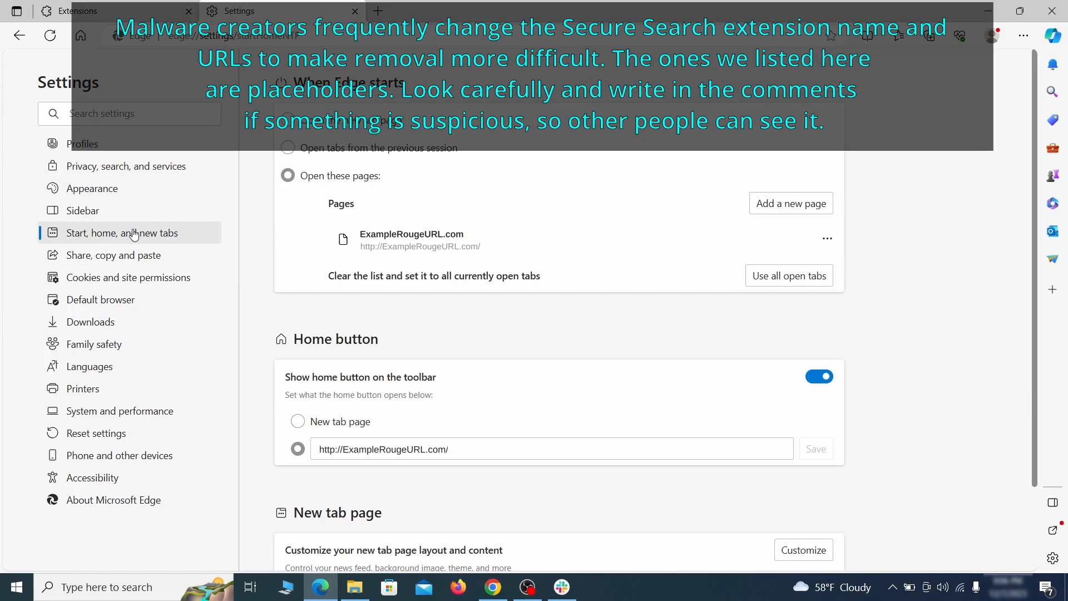
{"action": "left_click", "coordinate": [828, 245]}
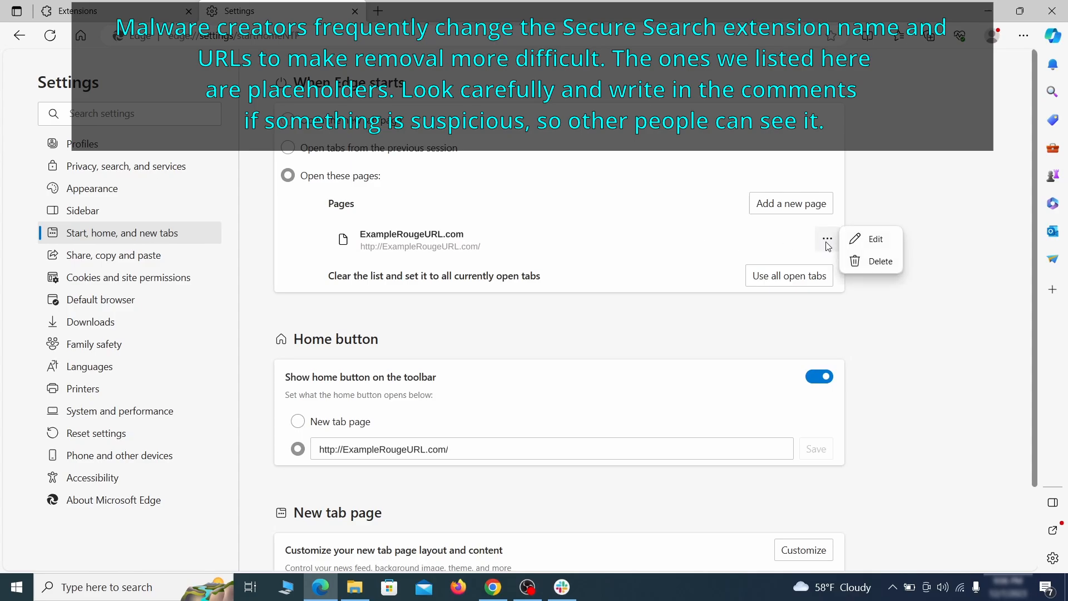
{"action": "left_click", "coordinate": [871, 261]}
Clear the custom home button URL and set the home button to open the new tab page
{"action": "left_click", "coordinate": [470, 399]}
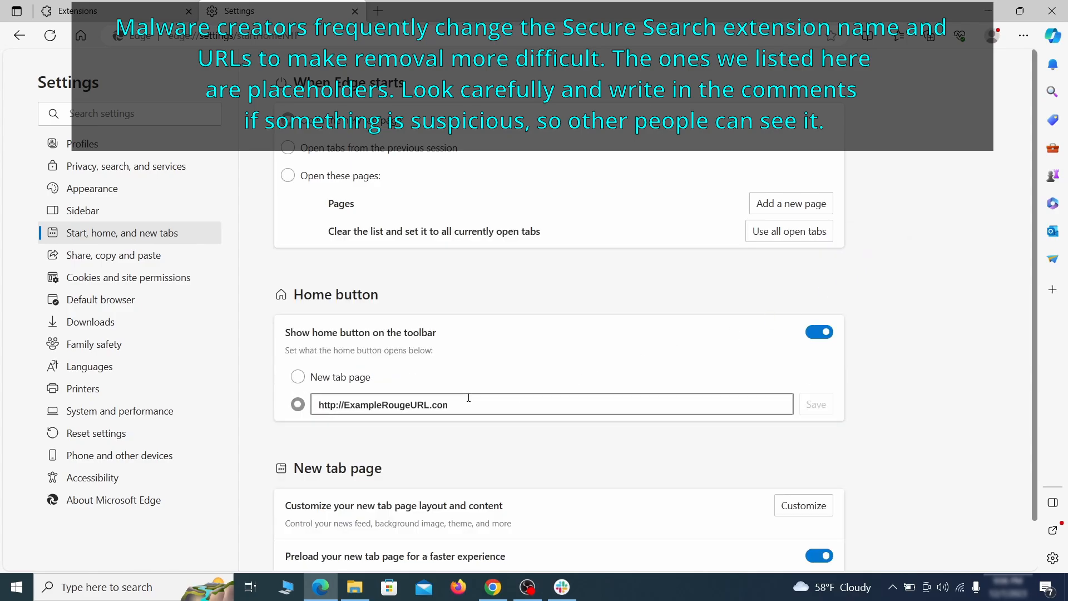
{"action": "key", "text": "ctrl+a"}
{"action": "key", "text": "BackSpace"}
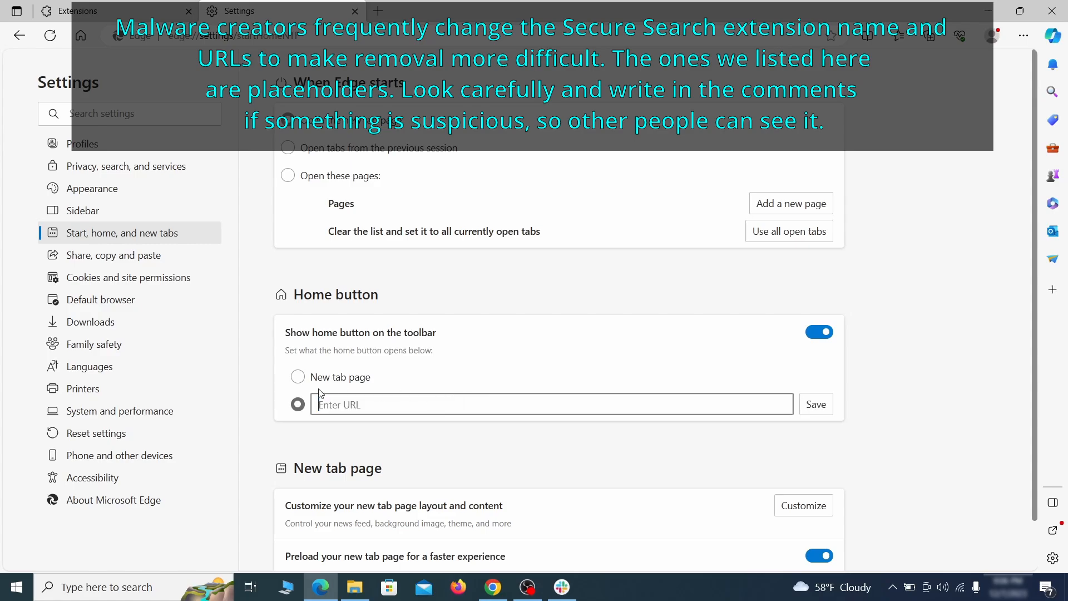
{"action": "left_click", "coordinate": [298, 376]}
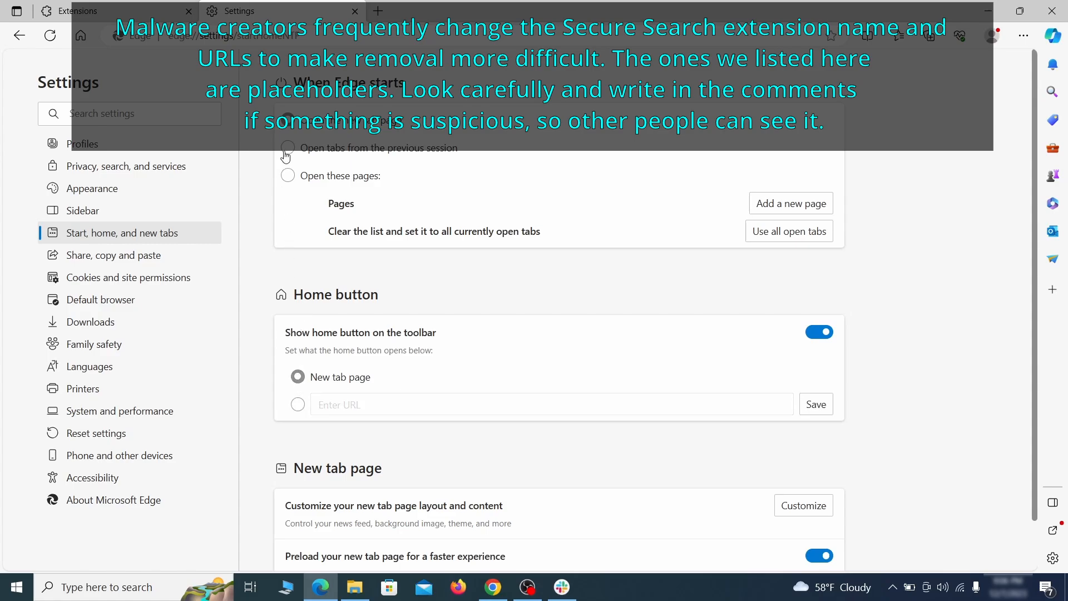
Remove ExampleRougeURL.com from the sites allowed to send notifications in Edge's site permissions
{"action": "left_click", "coordinate": [192, 277]}
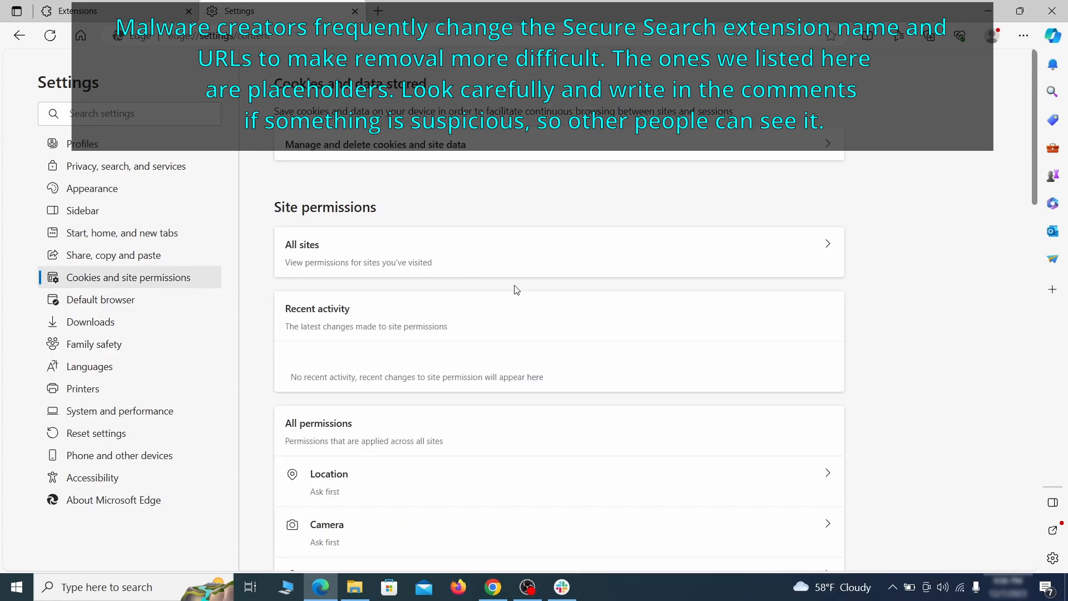
{"action": "scroll", "coordinate": [517, 289], "scroll_direction": "down", "scroll_amount": 6}
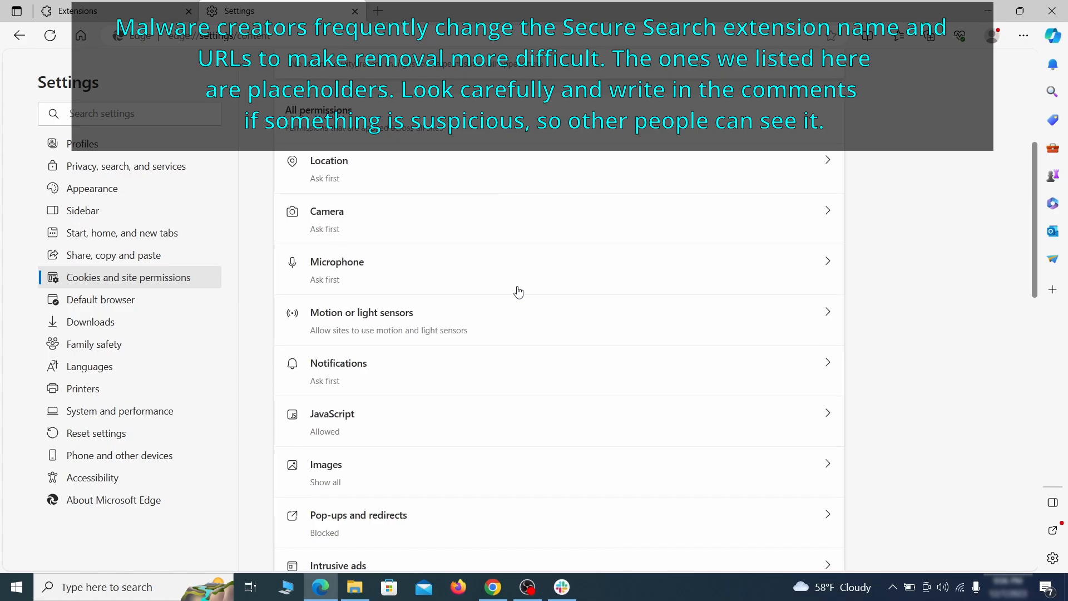
{"action": "scroll", "coordinate": [517, 290], "scroll_direction": "down", "scroll_amount": 2}
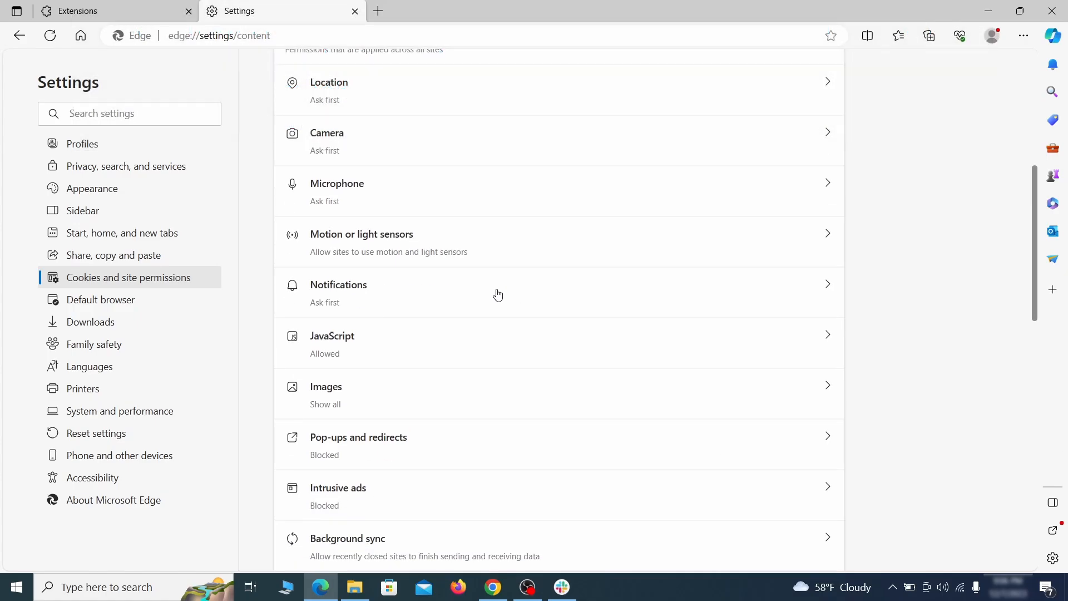
{"action": "left_click", "coordinate": [498, 295]}
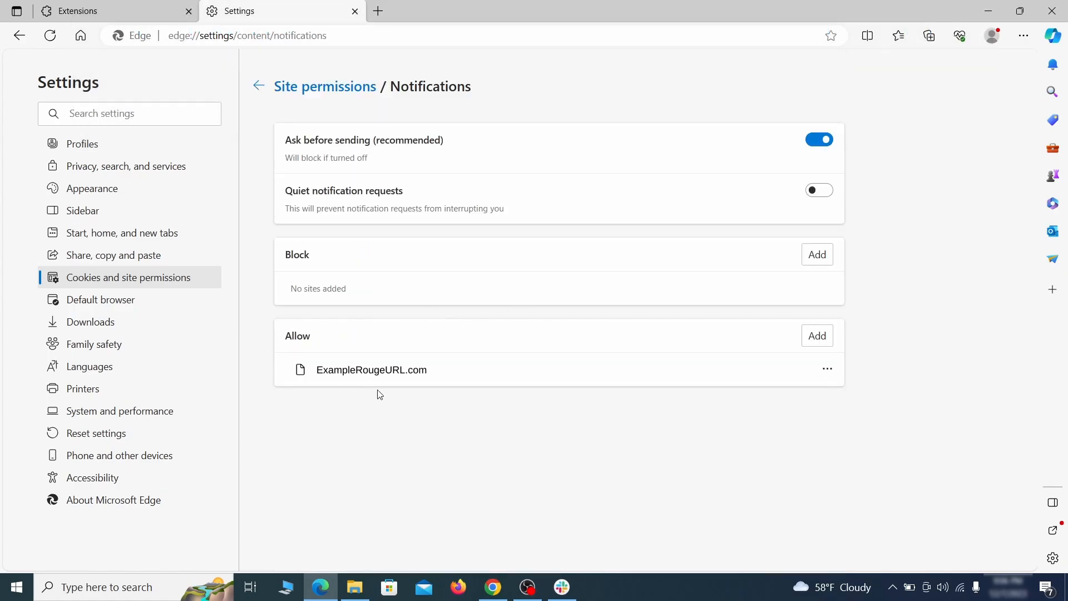
{"action": "left_click", "coordinate": [827, 369]}
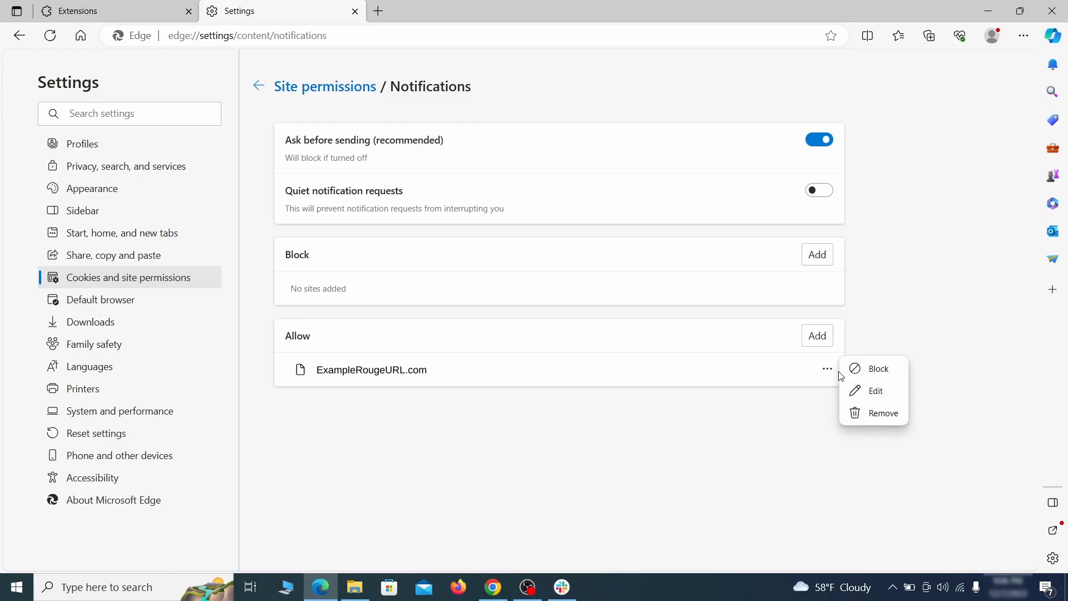
{"action": "left_click", "coordinate": [876, 416]}
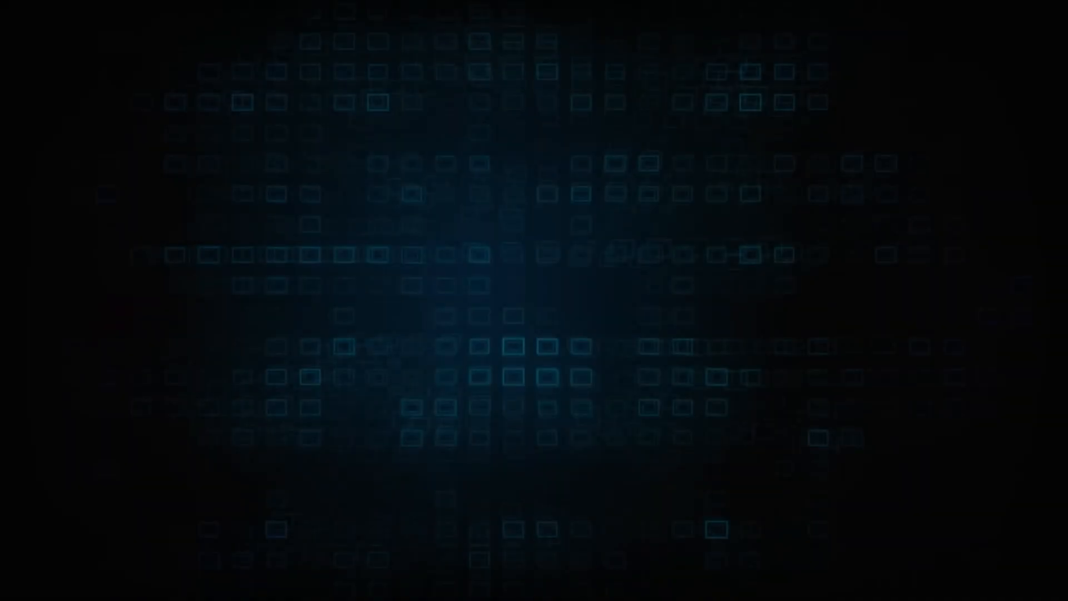